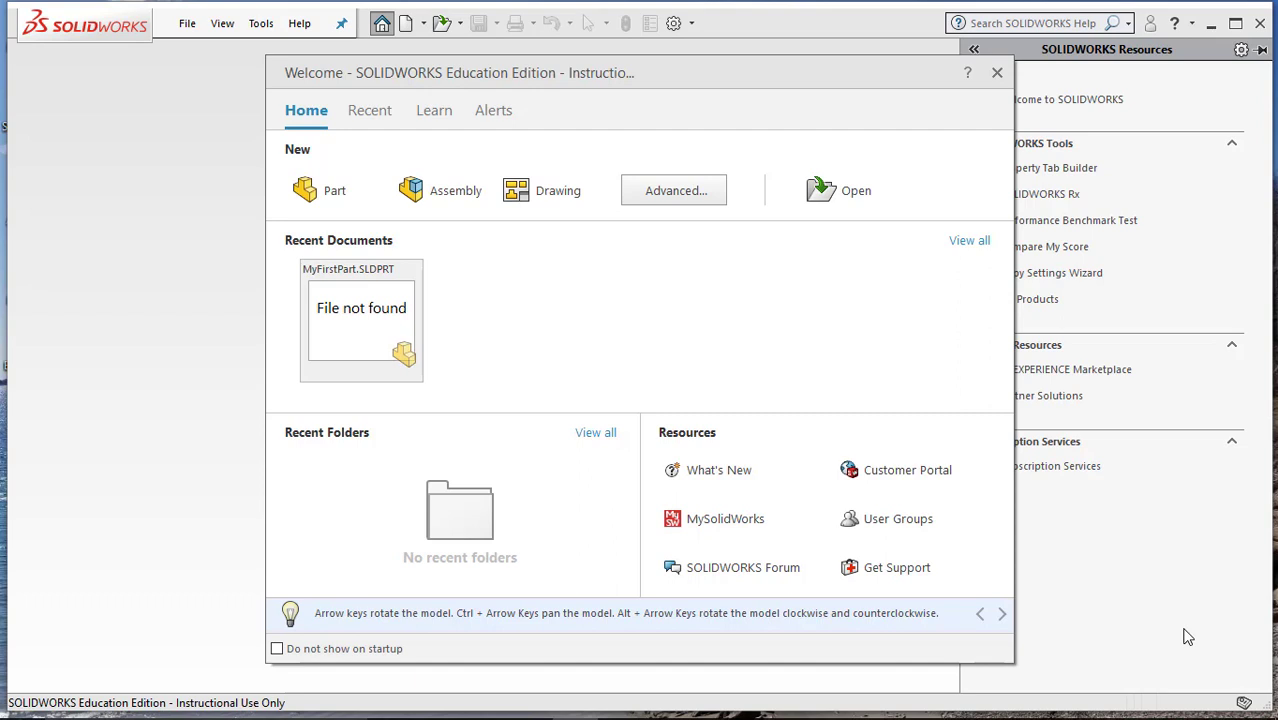
Create a new part and open a sketch on the Top Plane
click(298, 195)
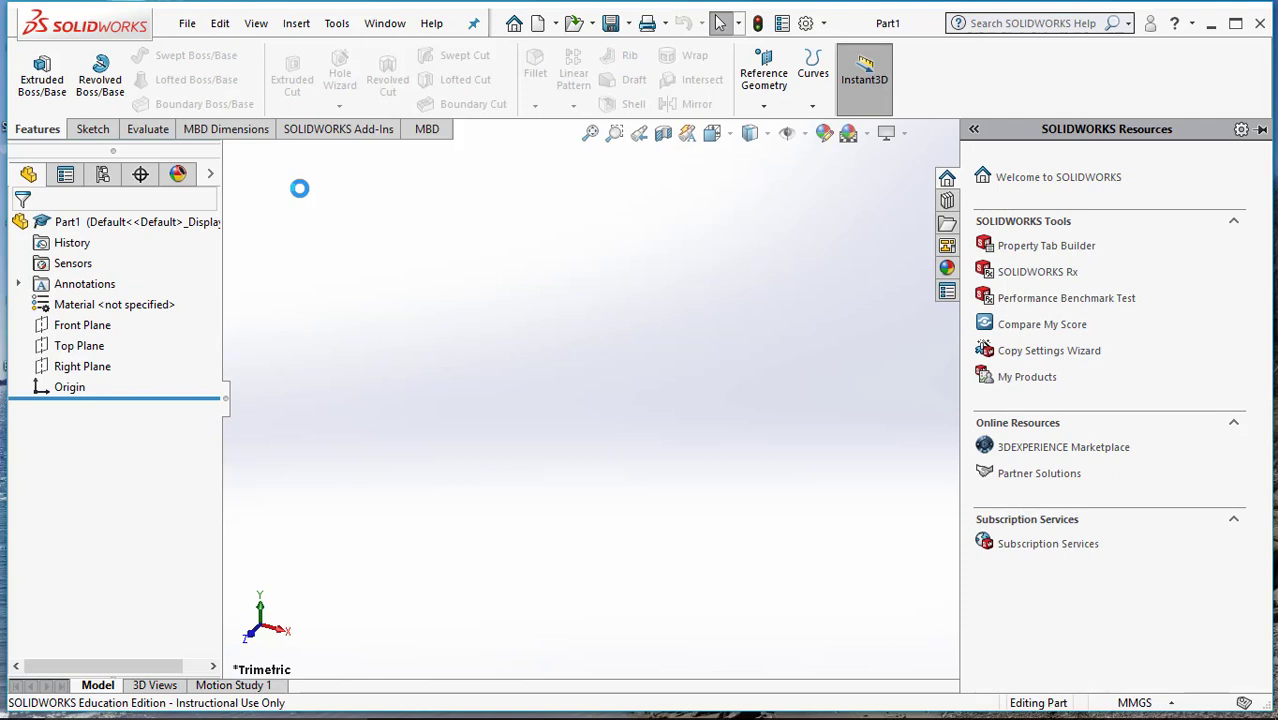
click(97, 132)
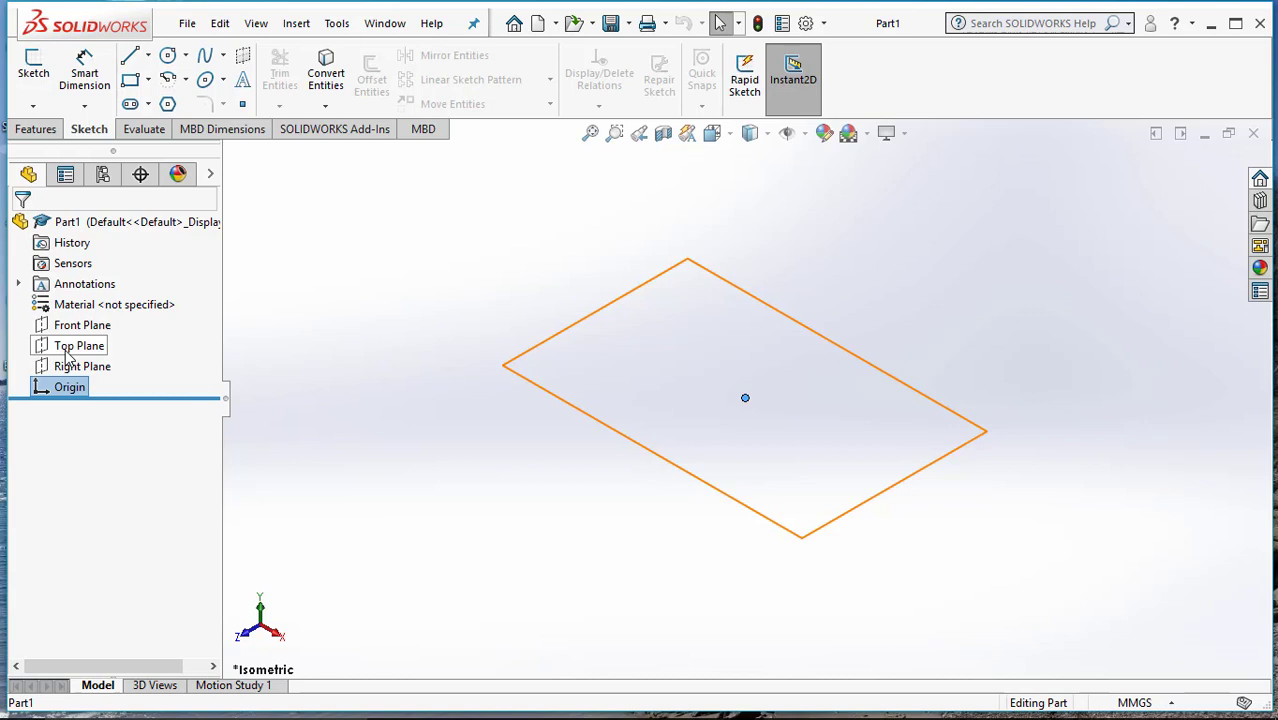
click(70, 348)
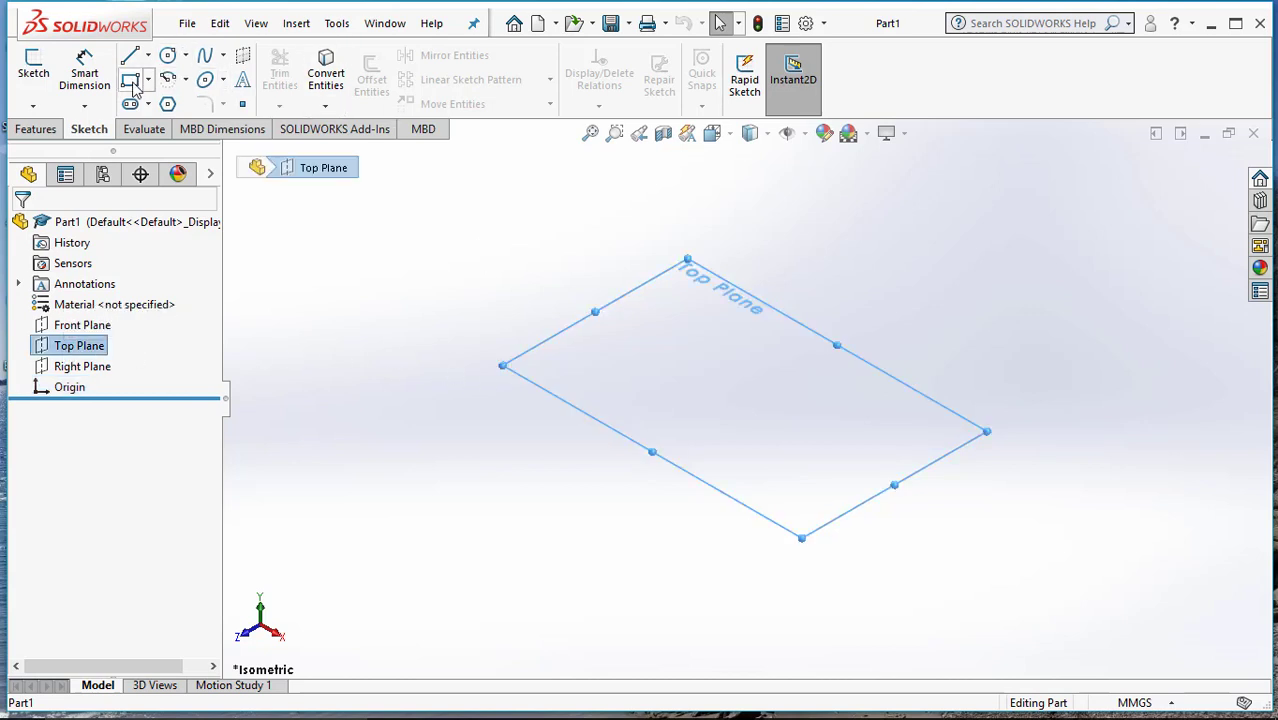
click(48, 90)
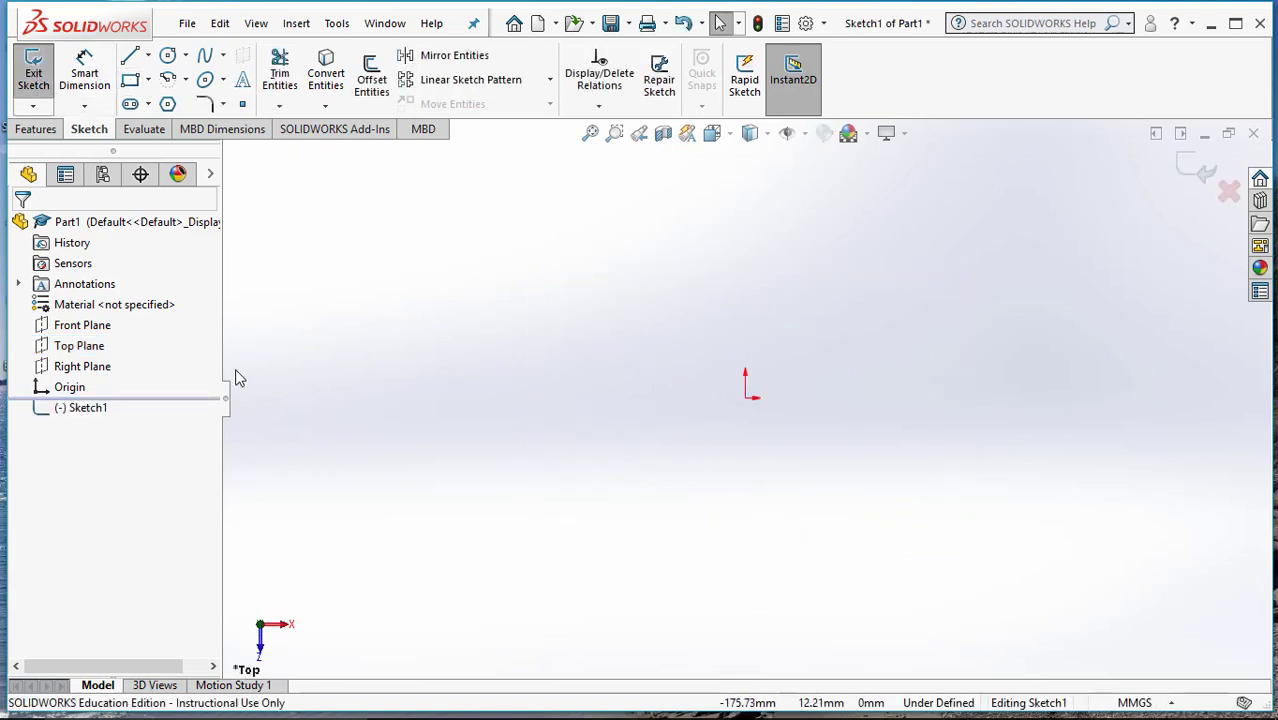
click(100, 410)
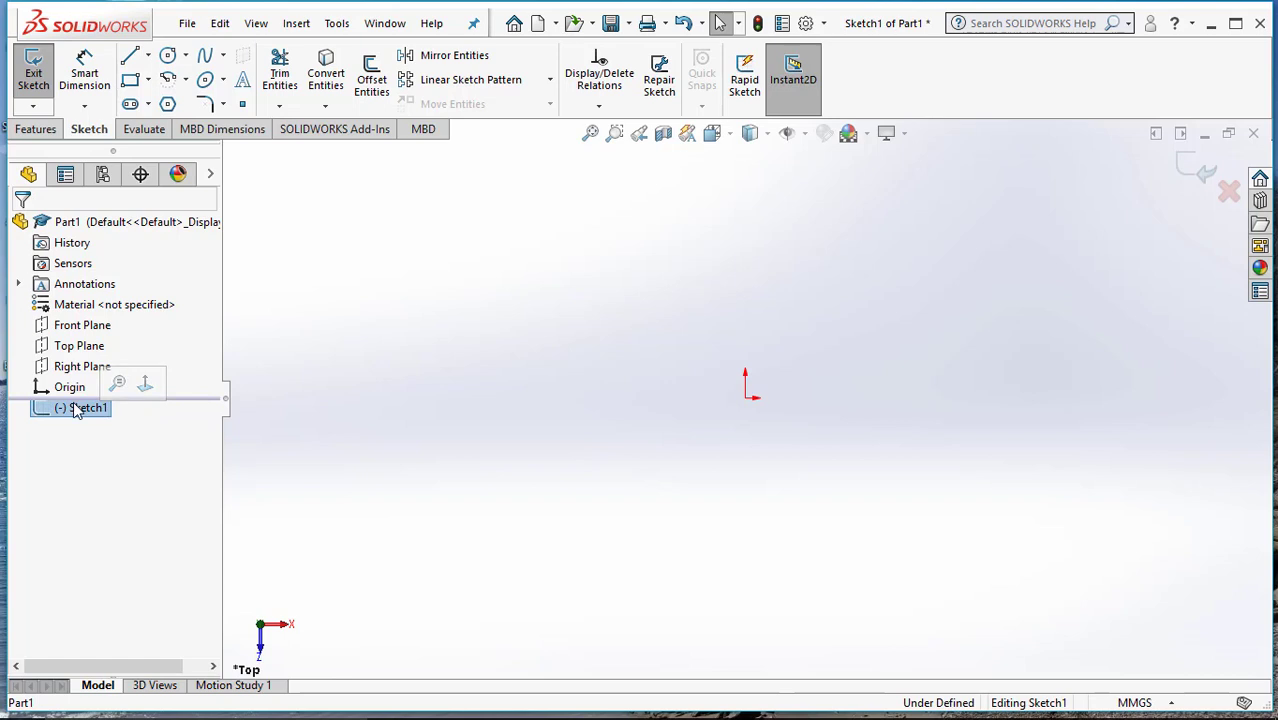
right_click(77, 410)
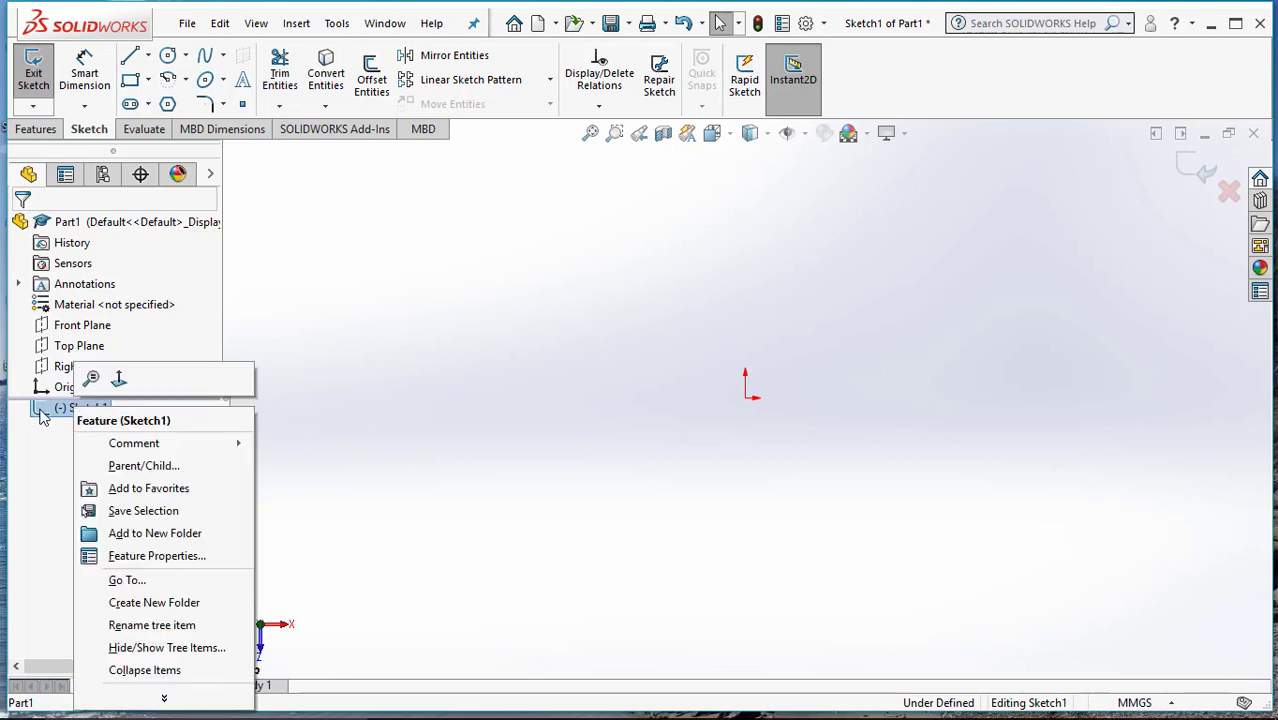
Sketch a center rectangle about 76 mm wide and 45 mm high, centred on the origin
click(148, 80)
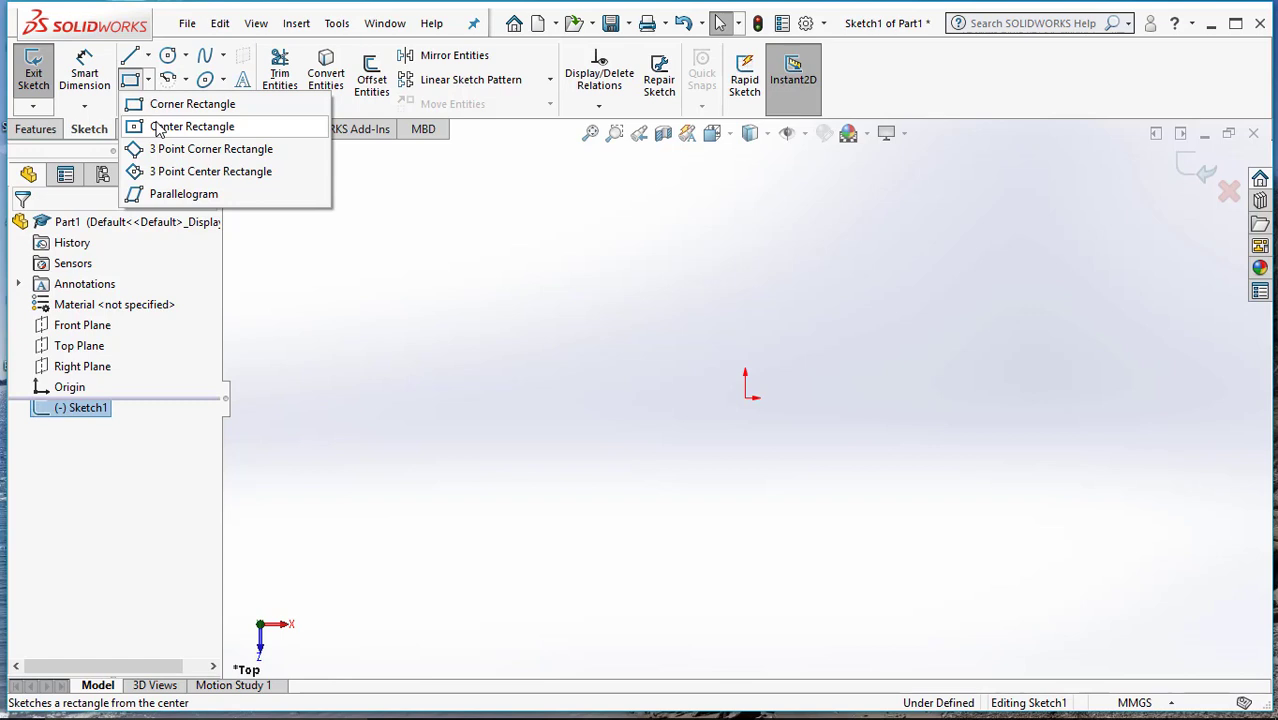
click(158, 128)
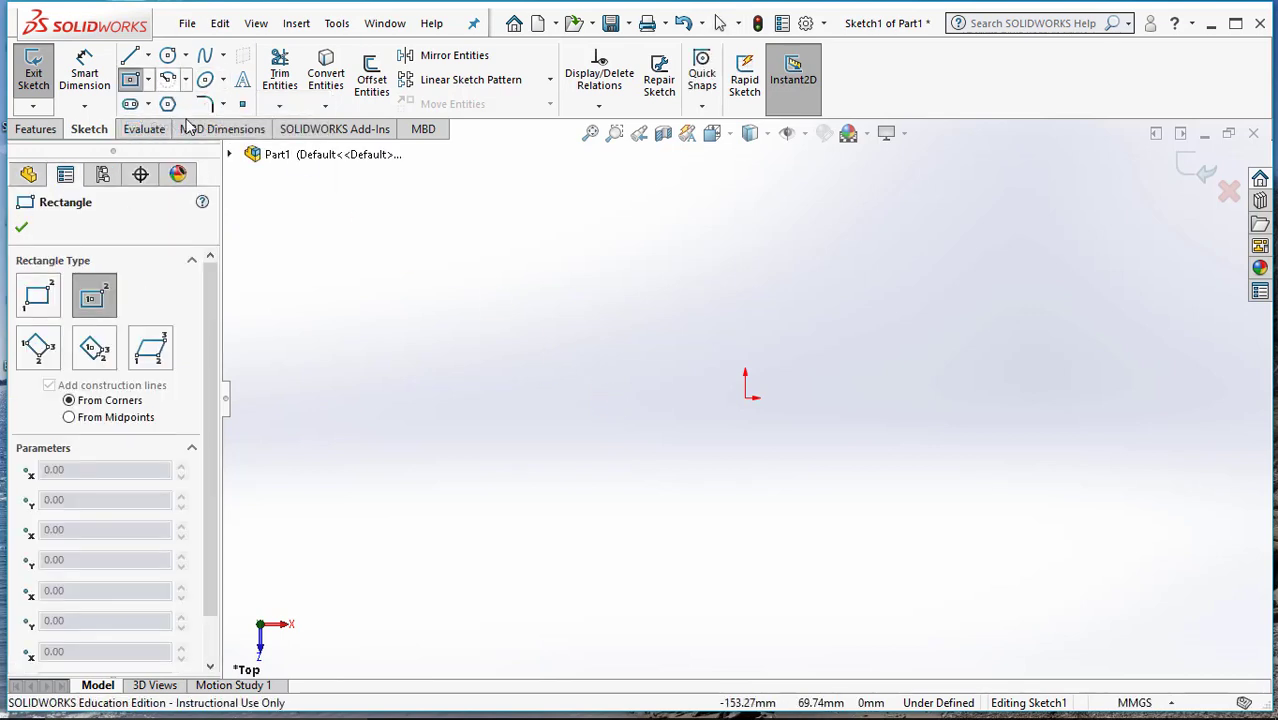
click(746, 397)
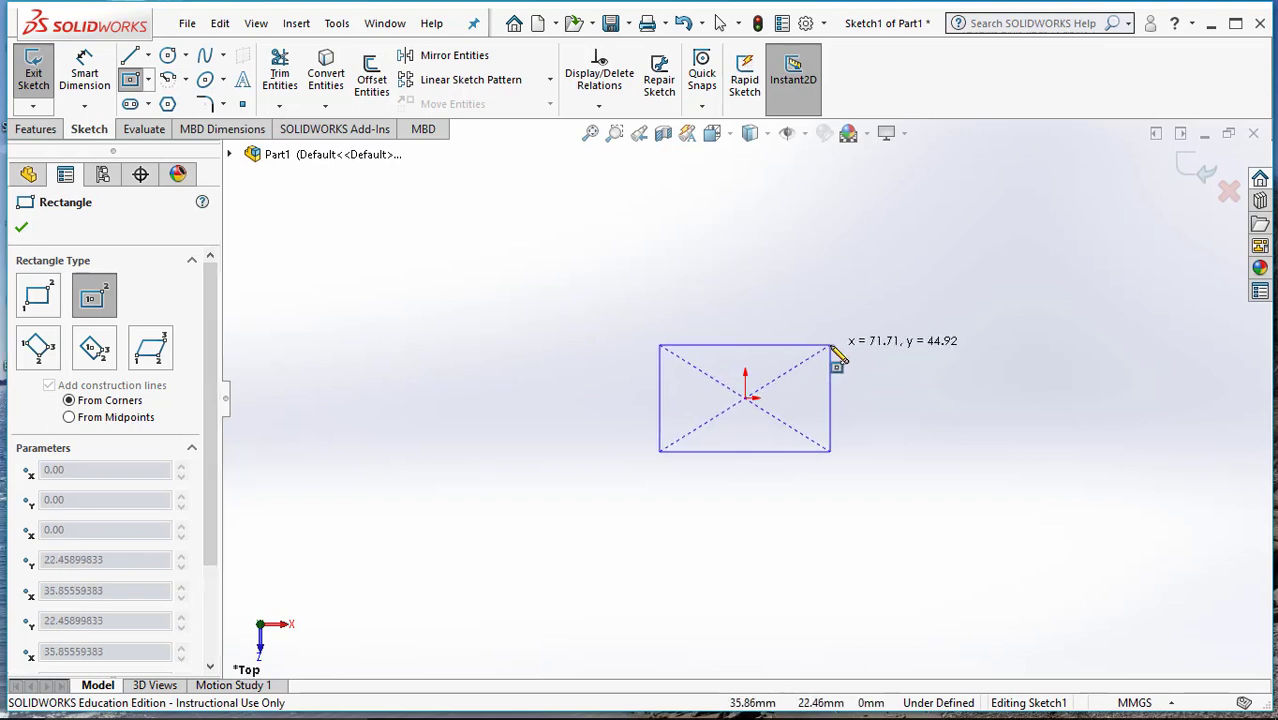
click(836, 346)
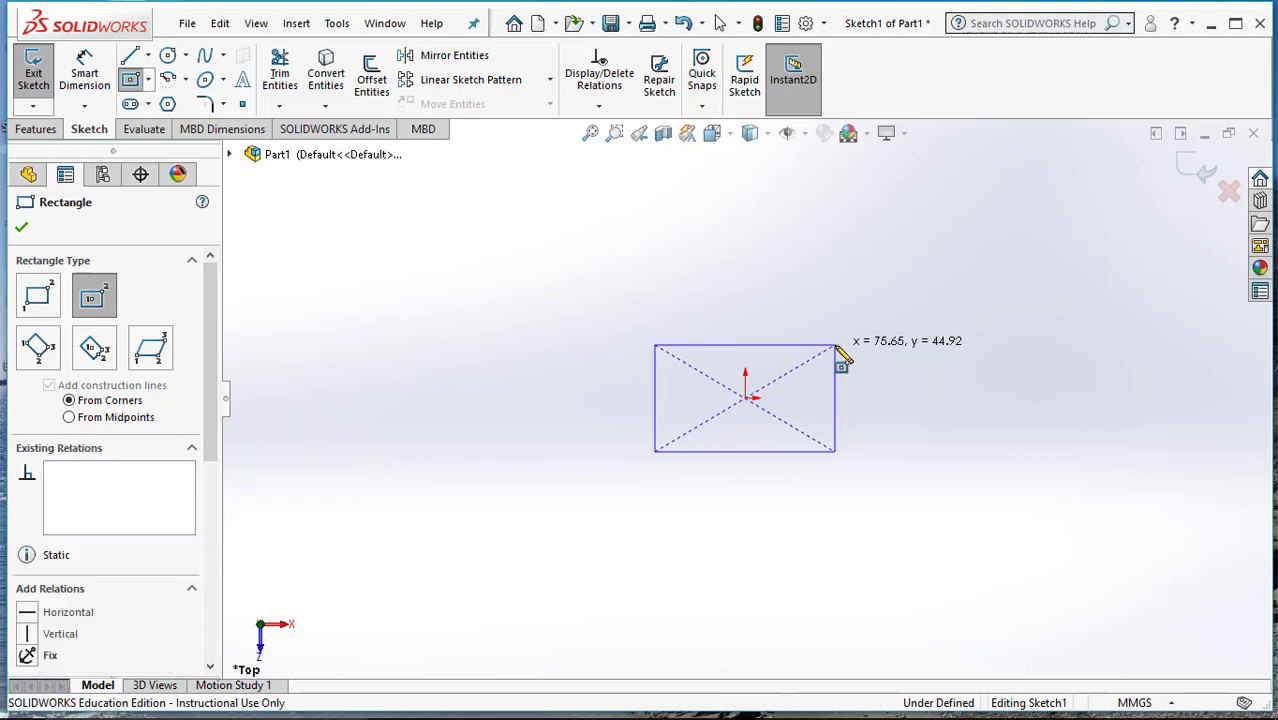
Dimension the rectangle to 15.8 mm wide and 7.8 mm high, and exit the sketch
click(95, 72)
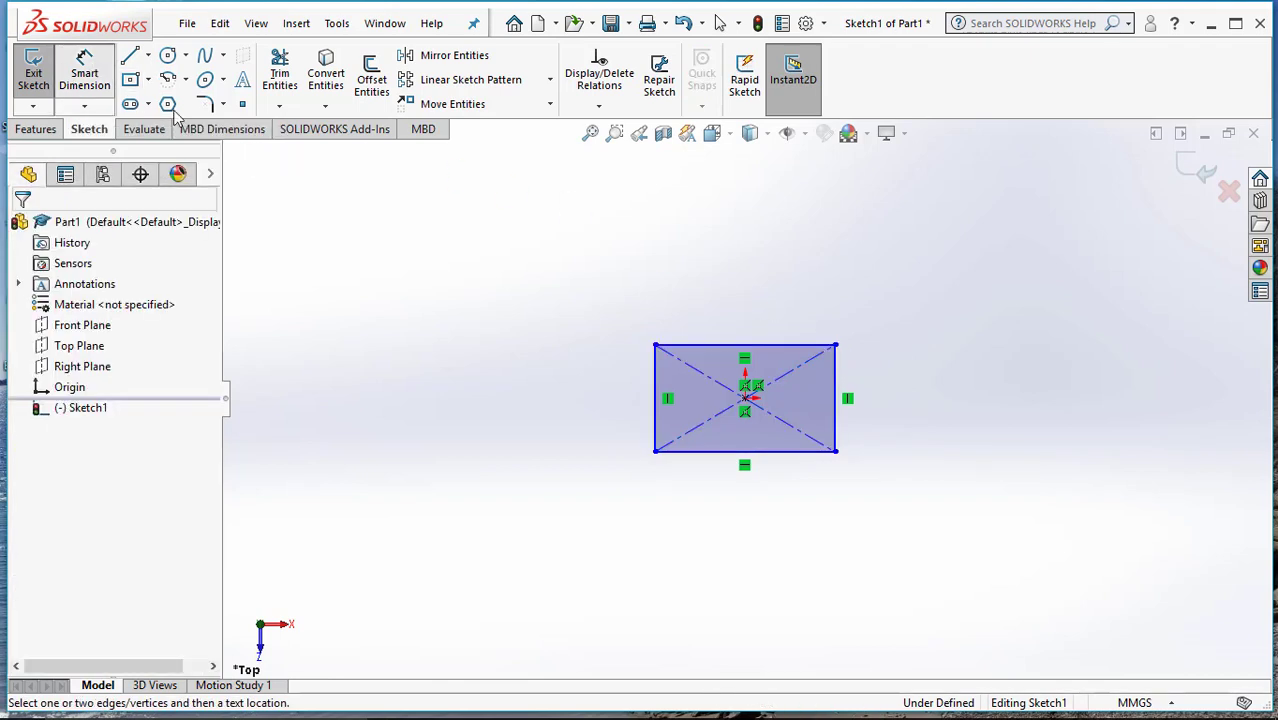
click(695, 345)
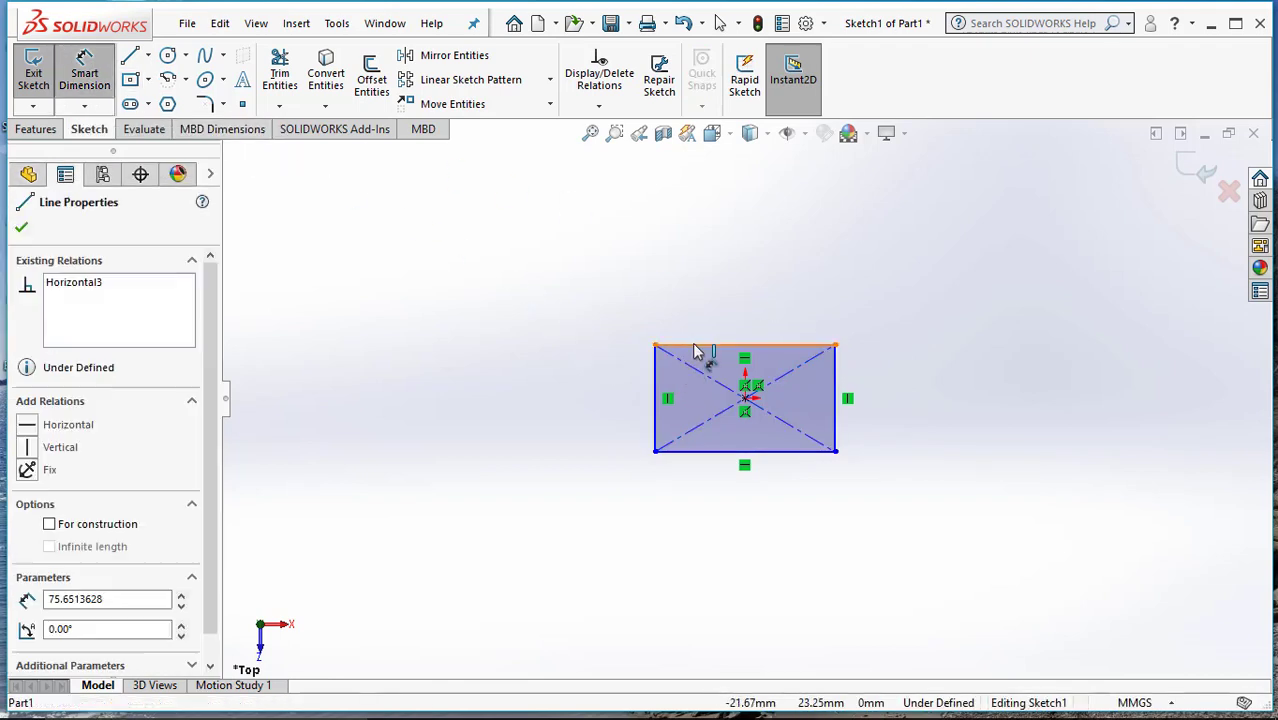
click(733, 298)
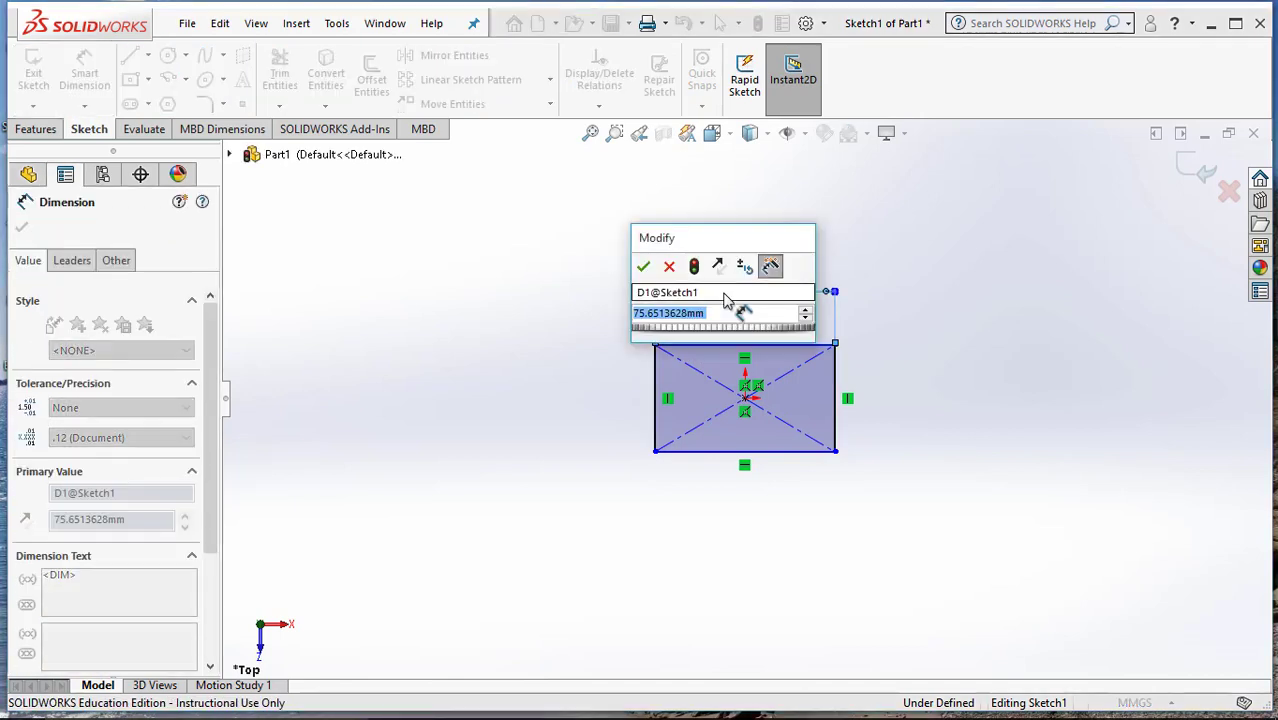
text(15.8)
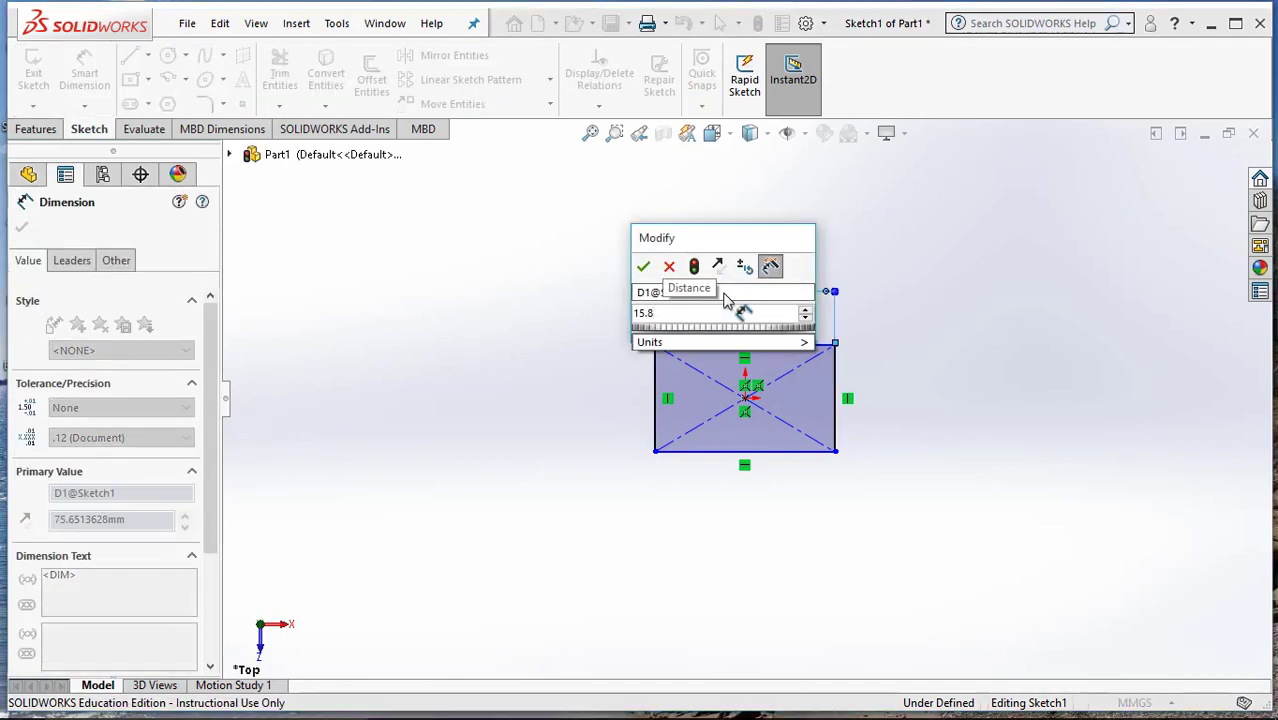
key(Return)
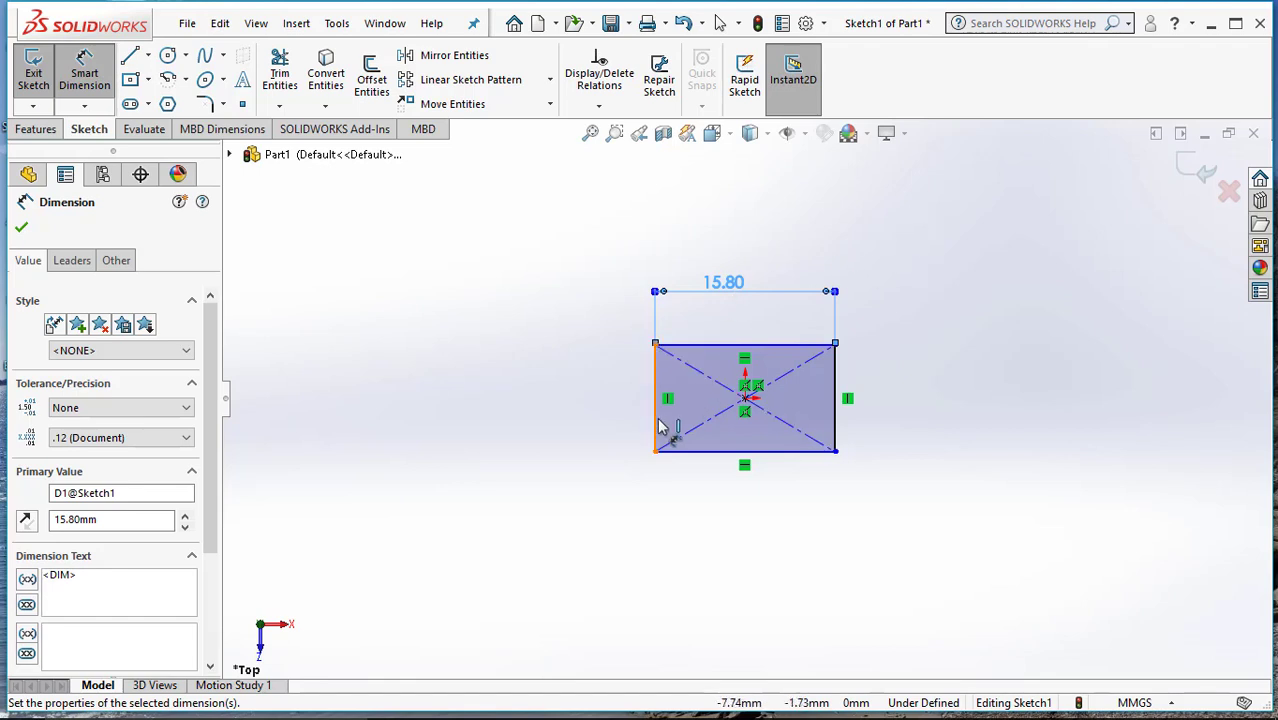
click(656, 428)
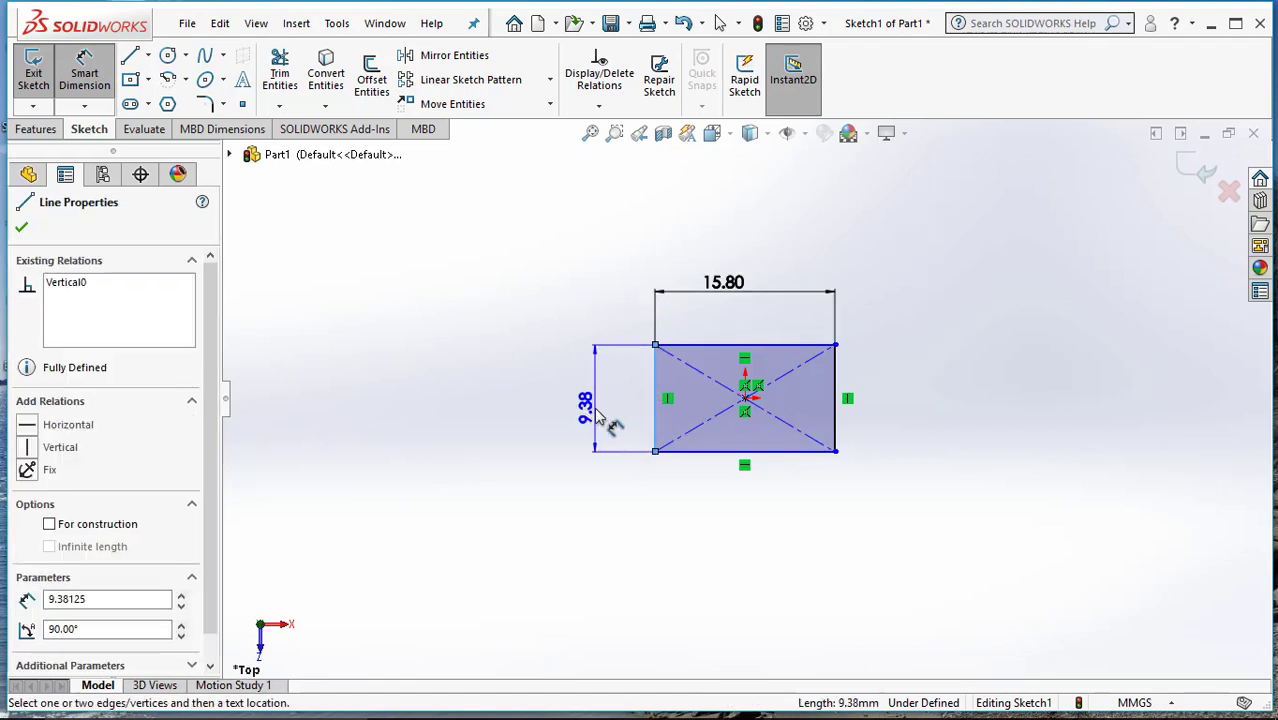
click(596, 415)
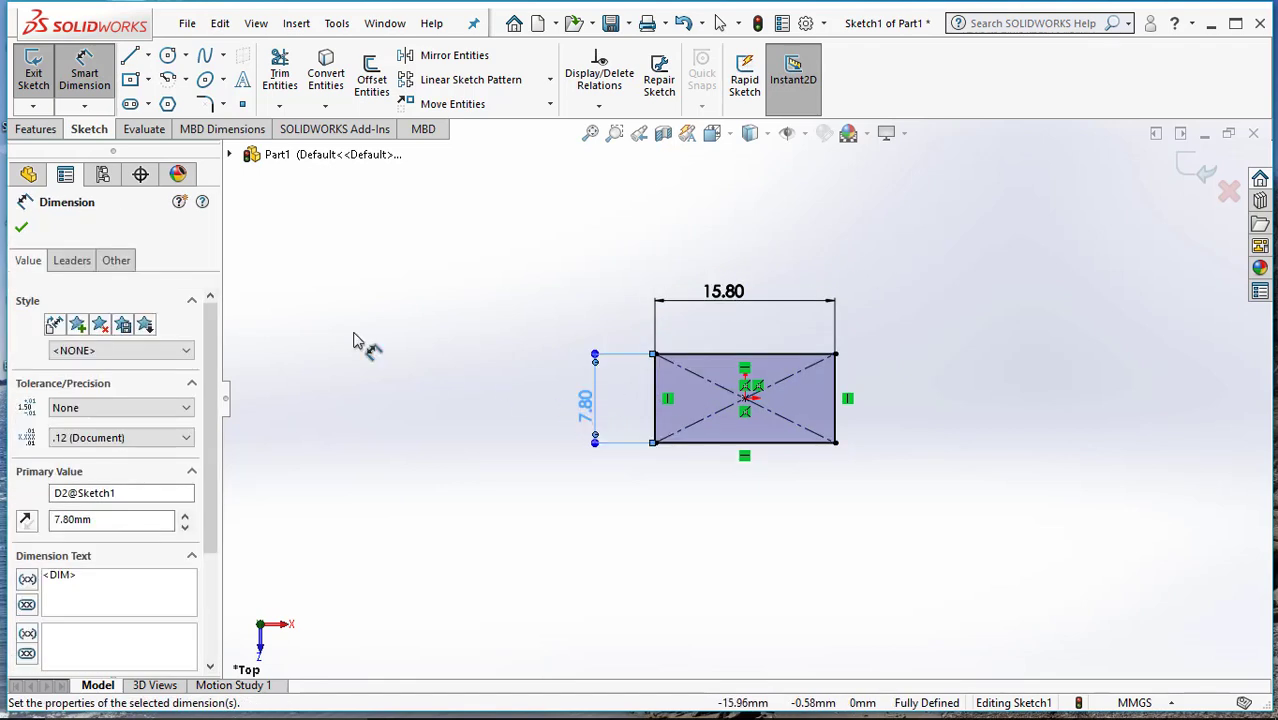
click(20, 232)
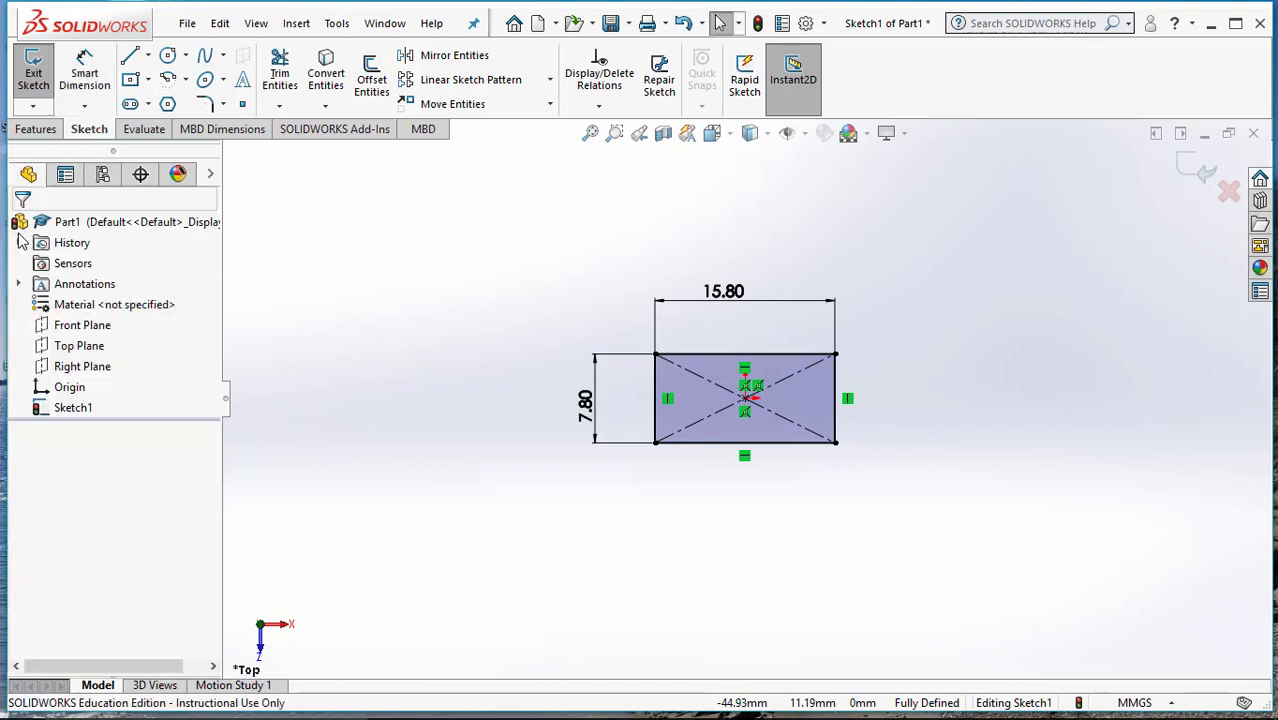
click(33, 68)
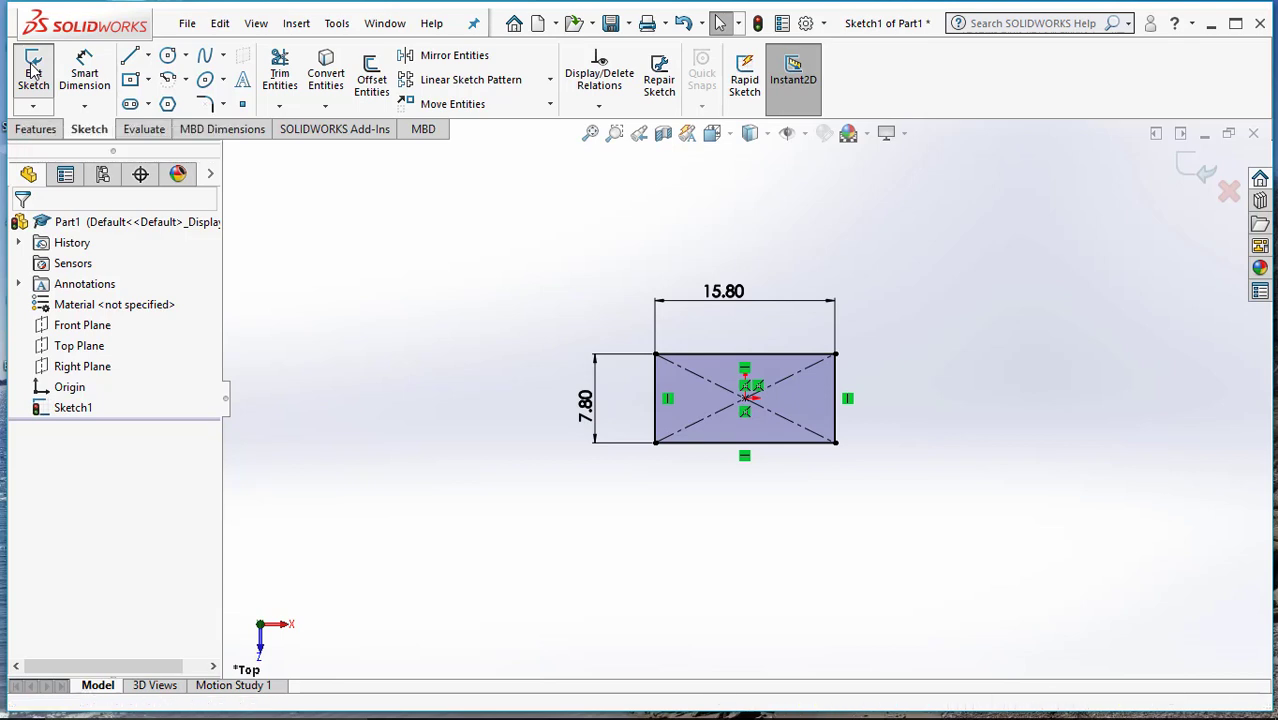
Extrude the rectangle as a blind boss to a depth of 3.2 mm
click(40, 130)
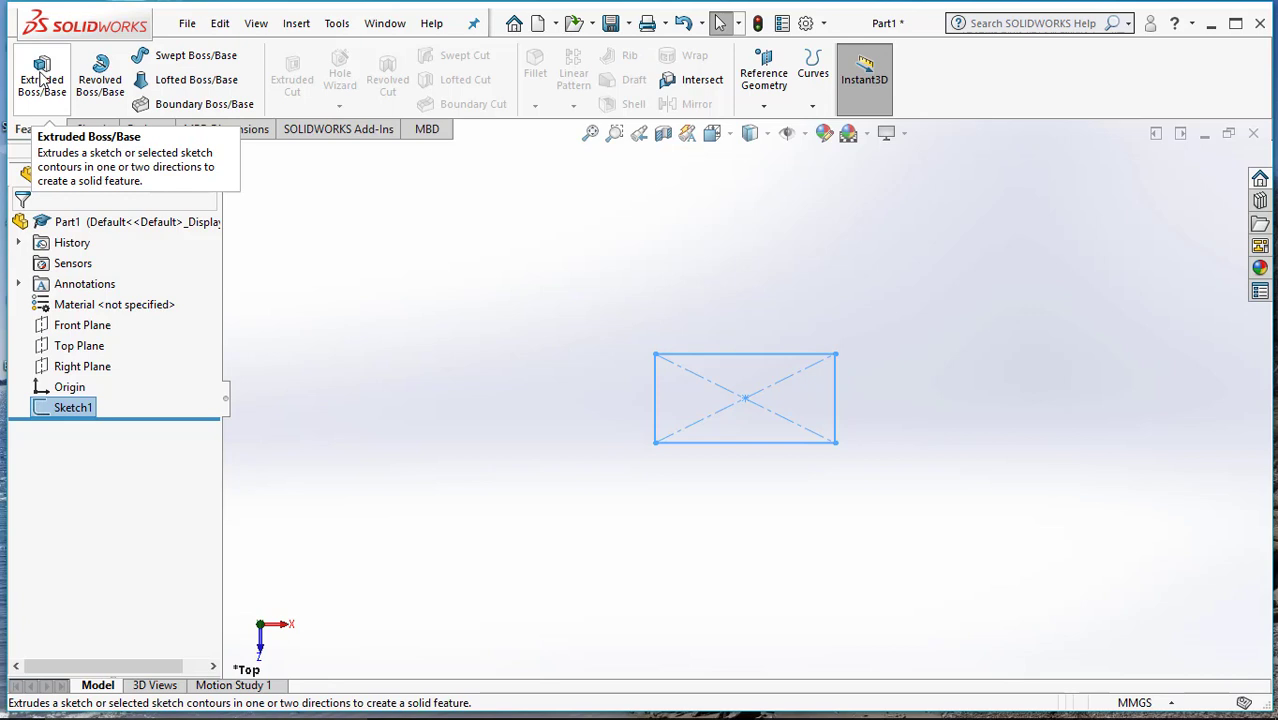
click(40, 80)
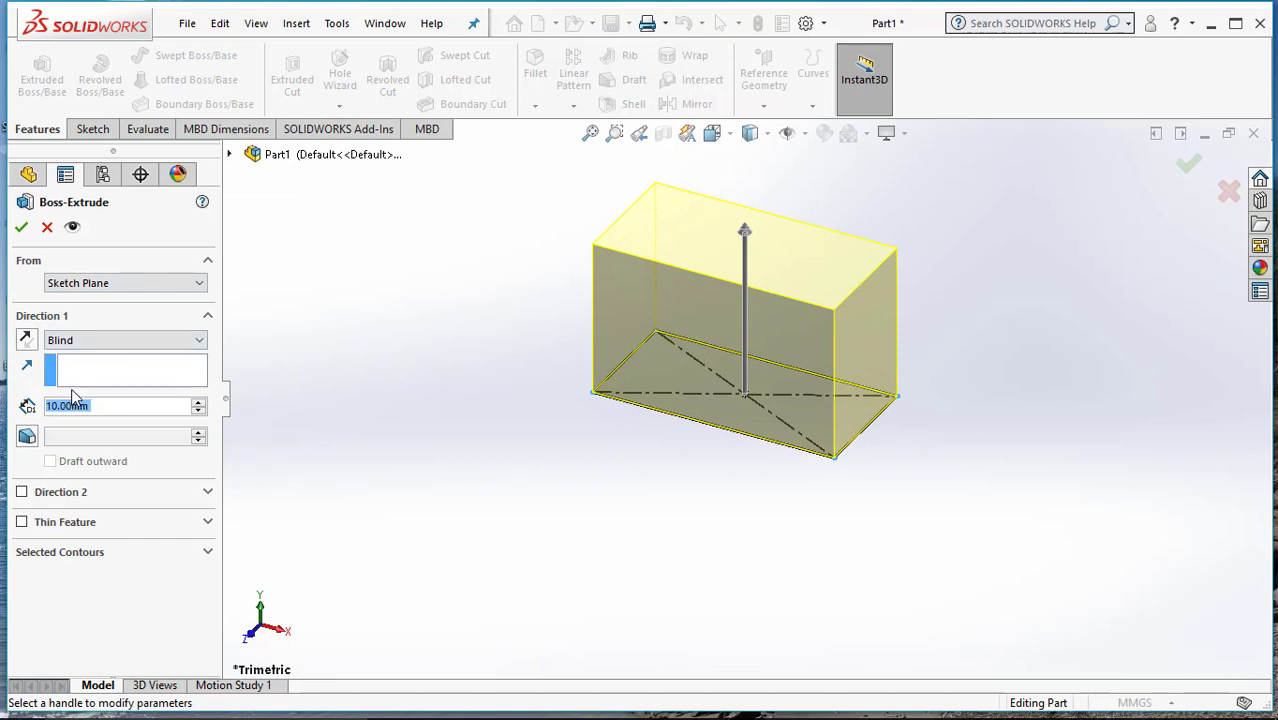
text(3.2)
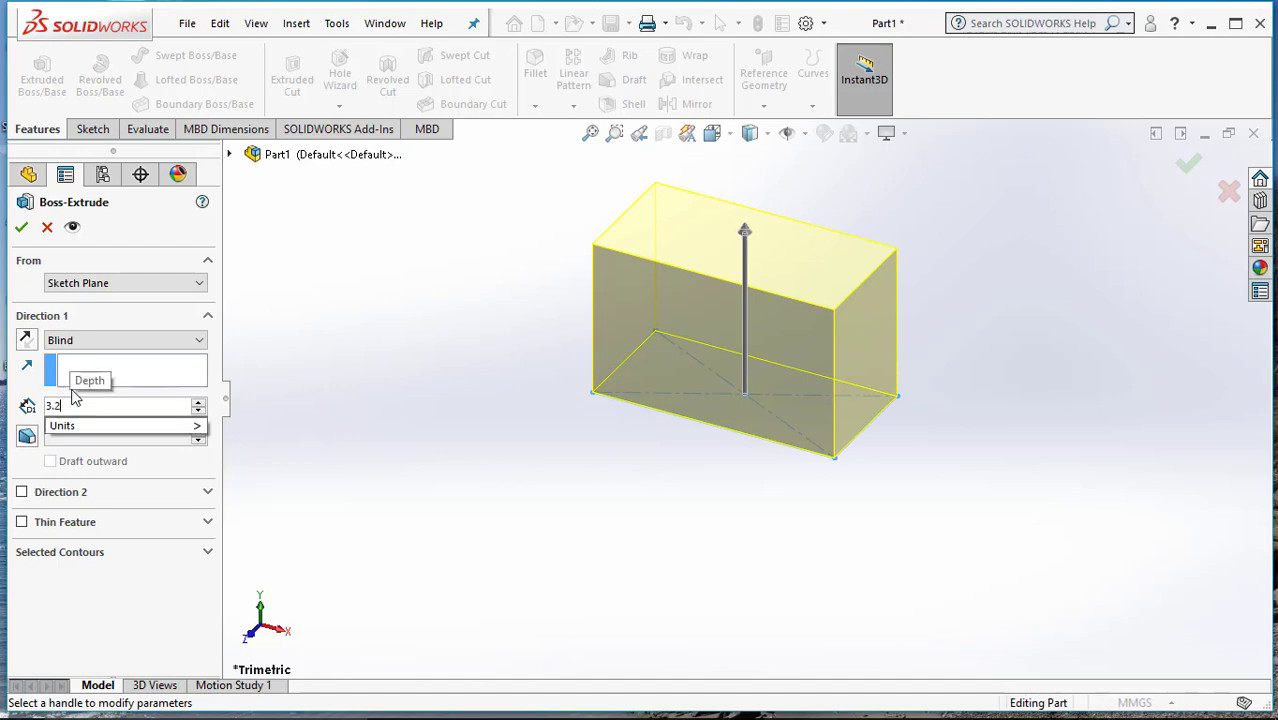
key(Return)
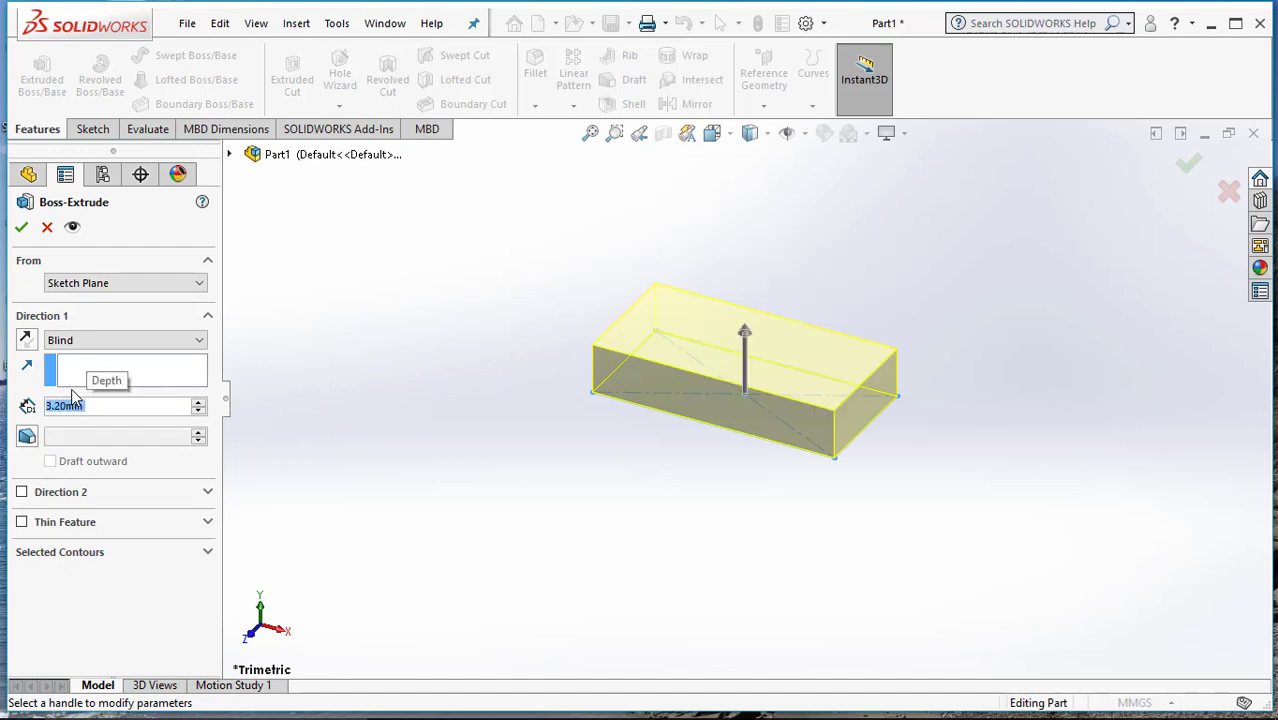
click(21, 229)
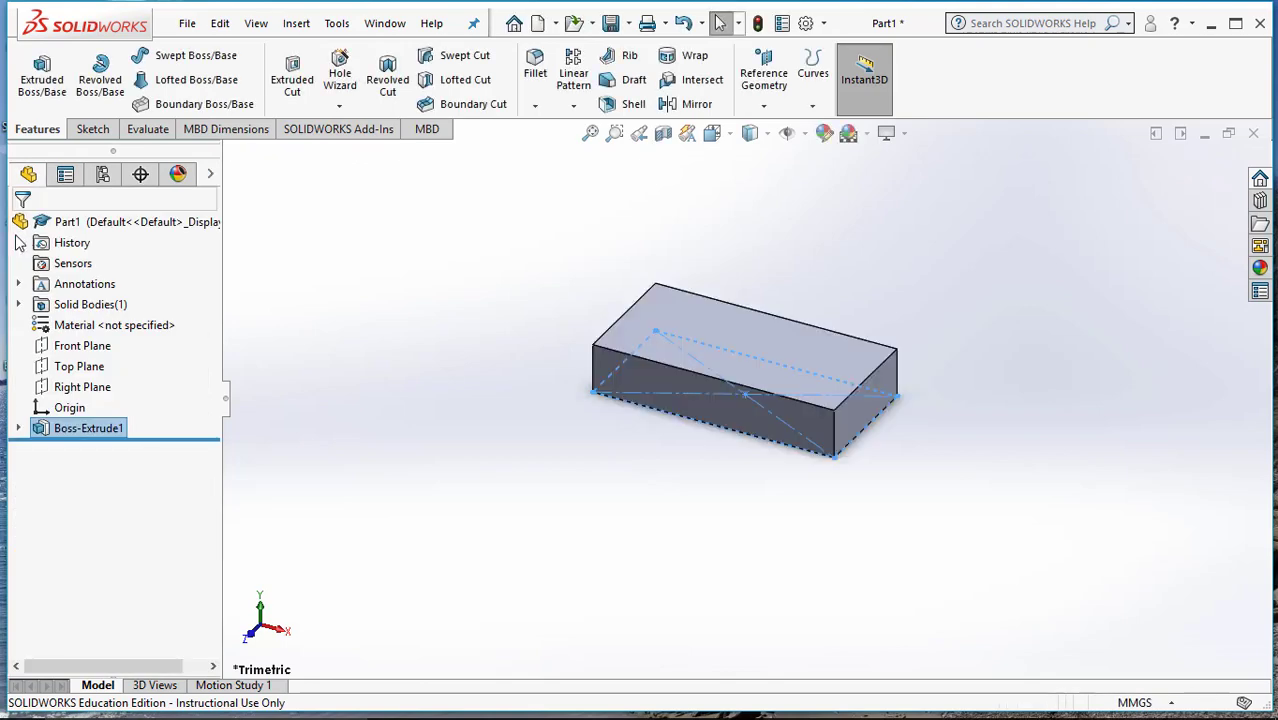
On a new sketch on the block's top face, draw a circle of about 1.5 mm radius near its left end, level with the origin
click(90, 130)
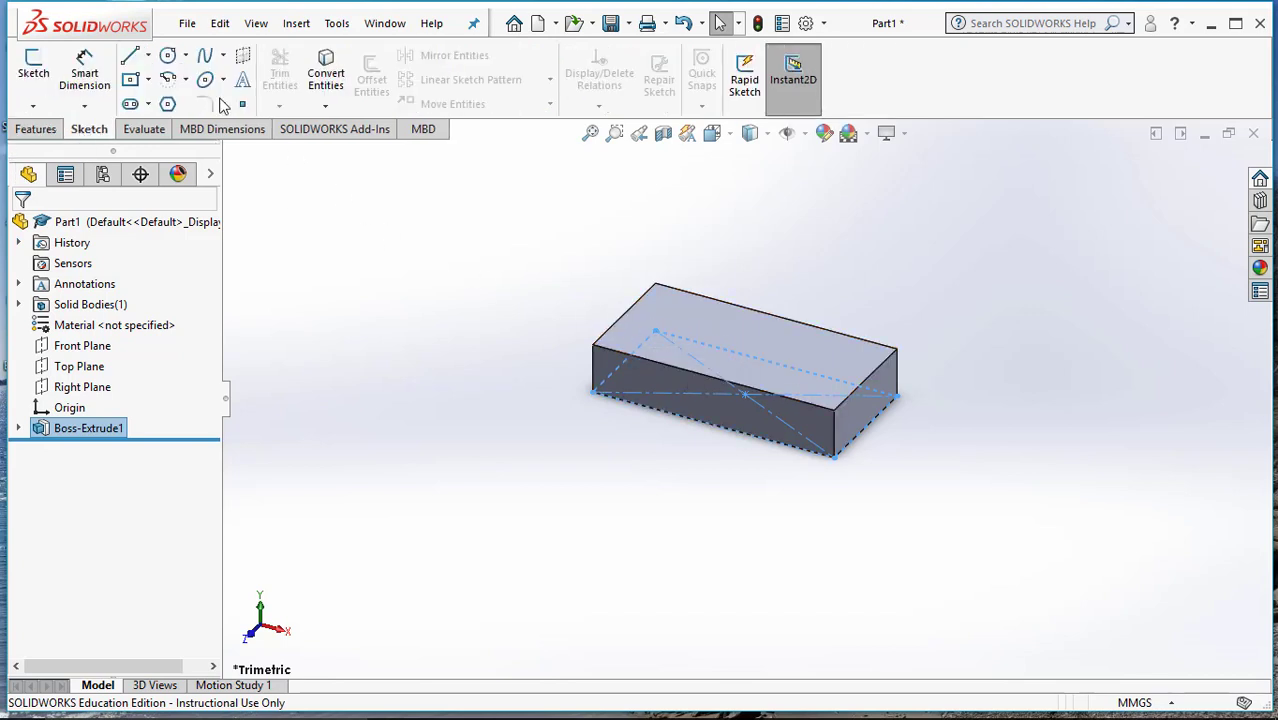
click(34, 68)
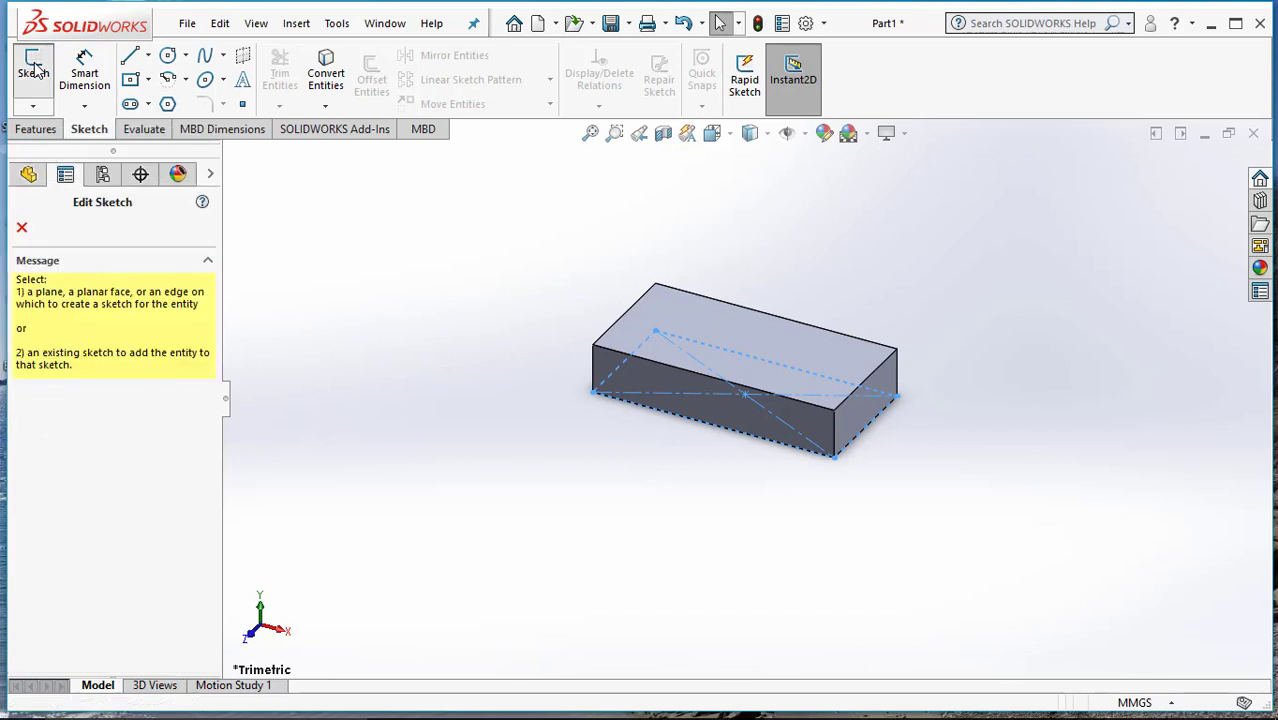
click(714, 352)
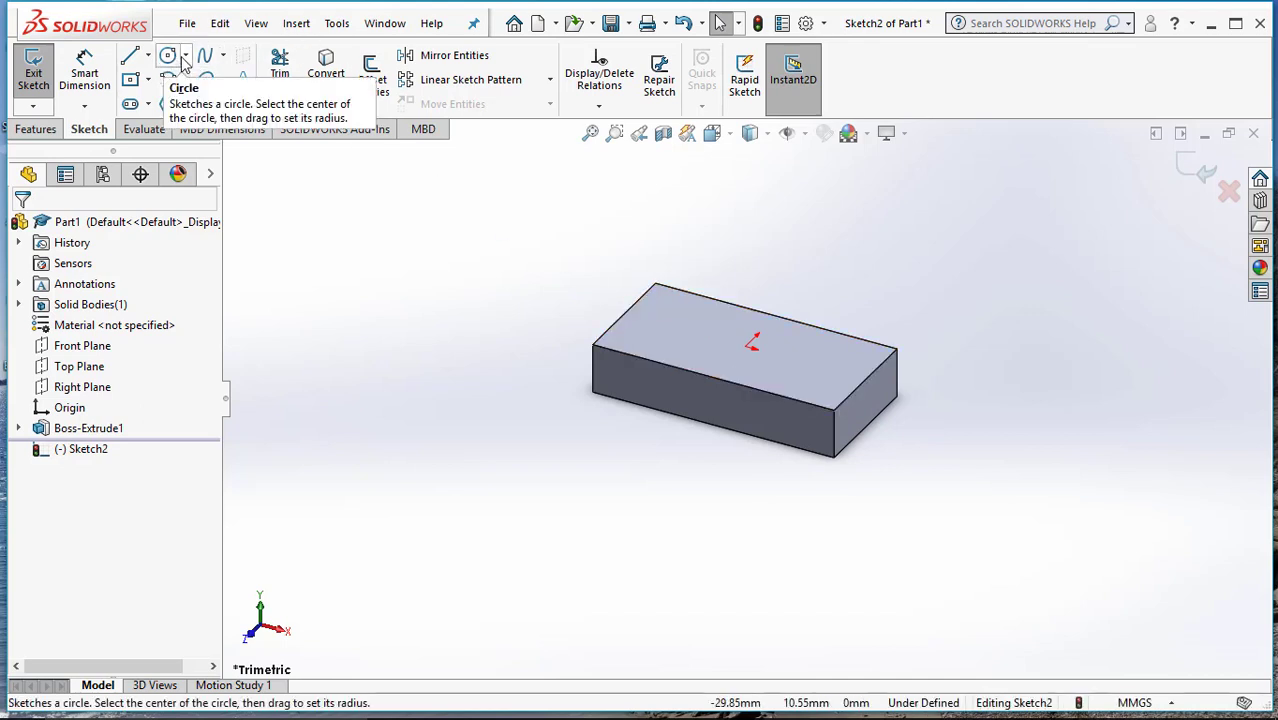
click(185, 56)
click(193, 80)
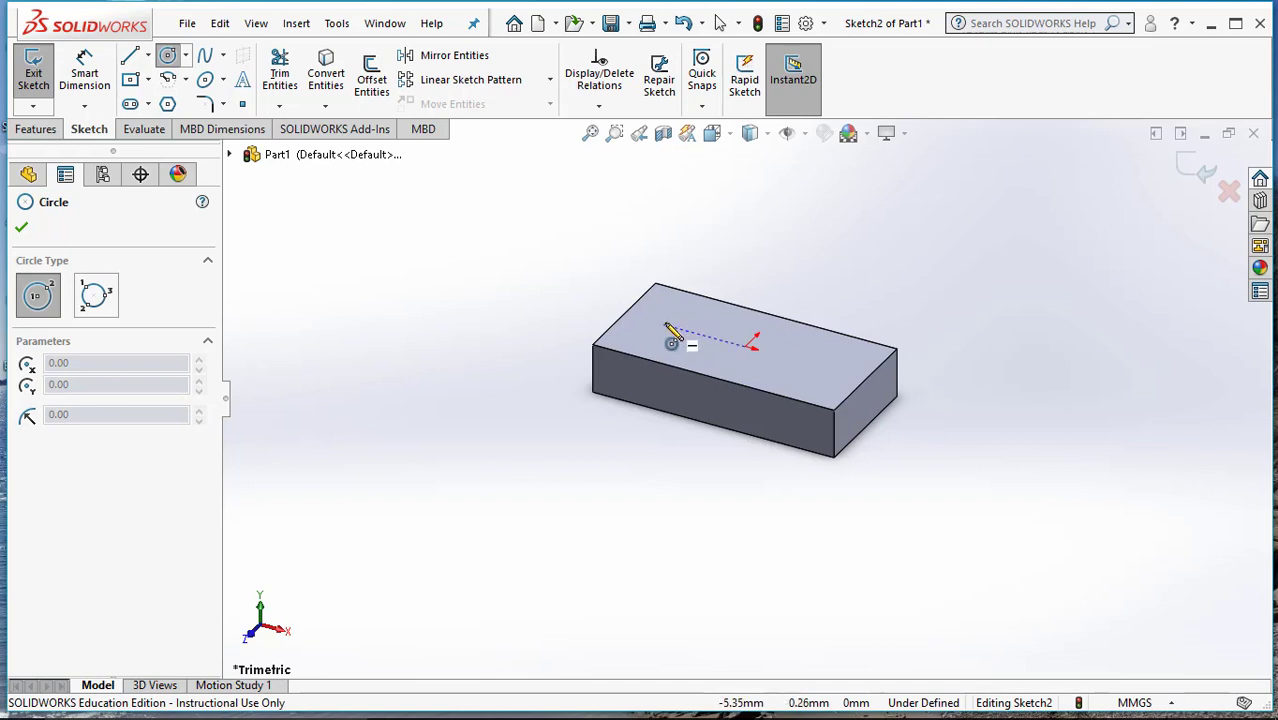
click(667, 325)
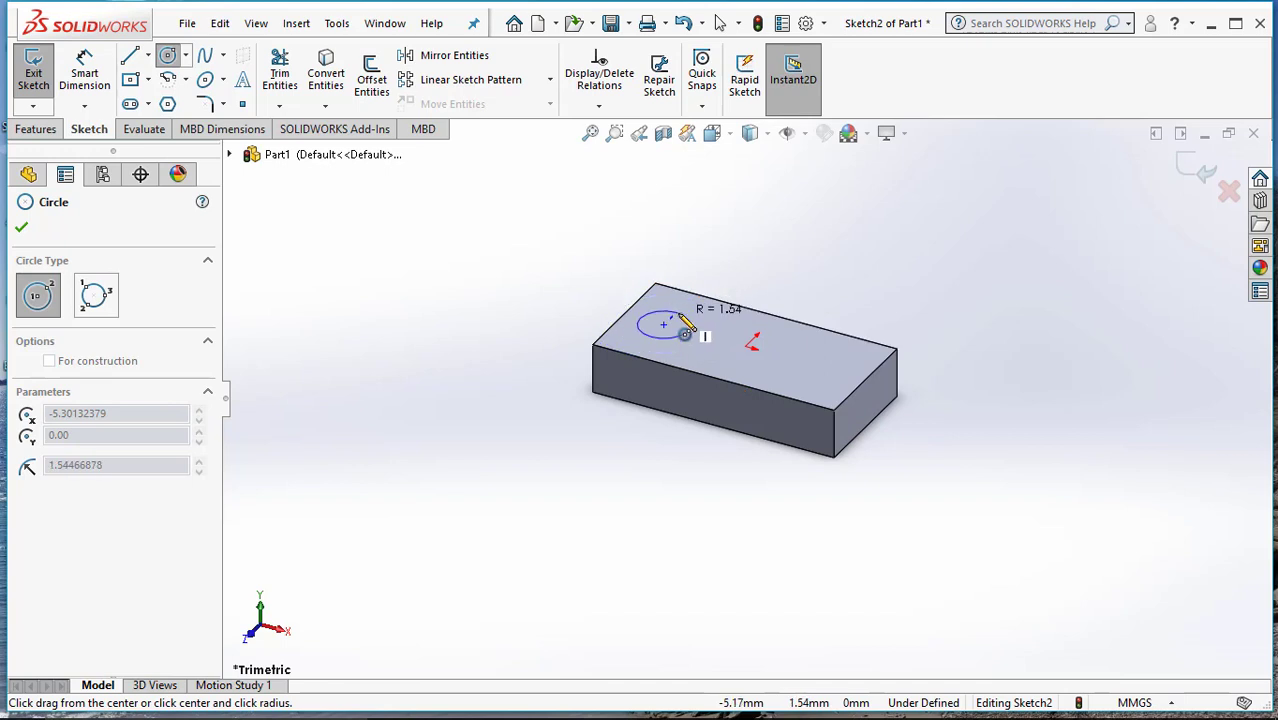
click(680, 317)
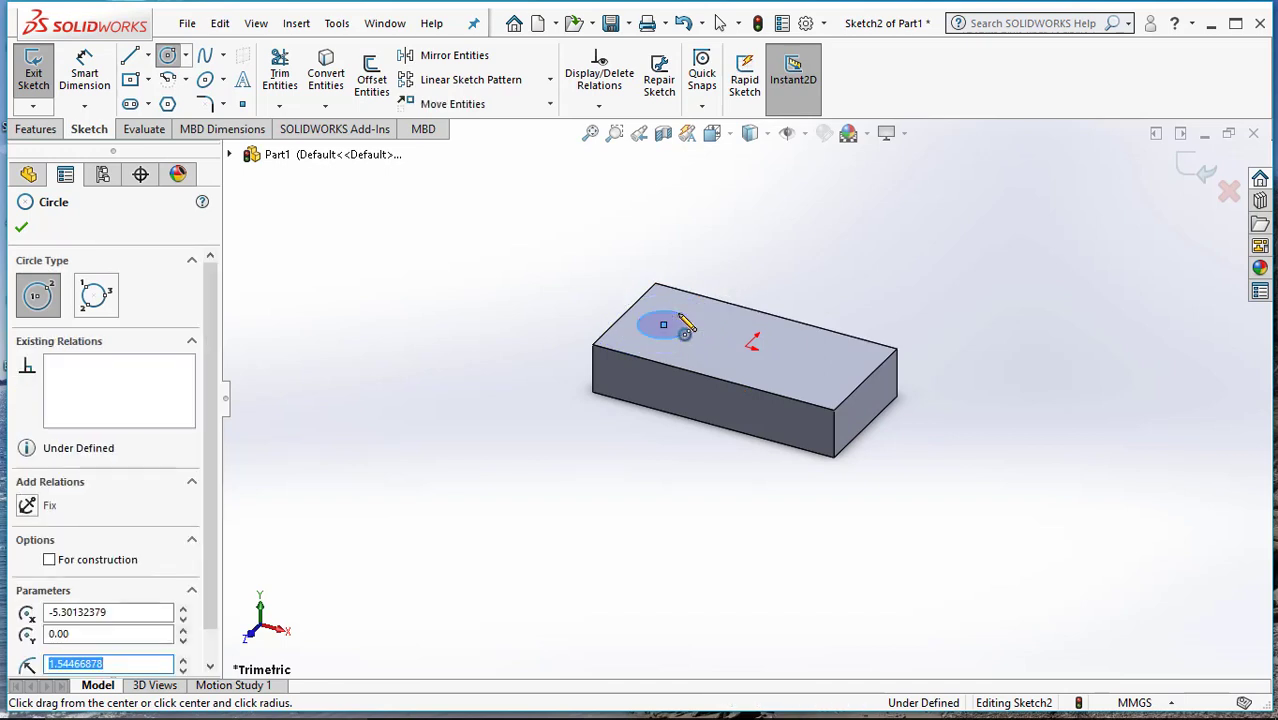
click(21, 227)
Dimension the circle on the block's top face to a diameter of 4.8 mm
click(86, 70)
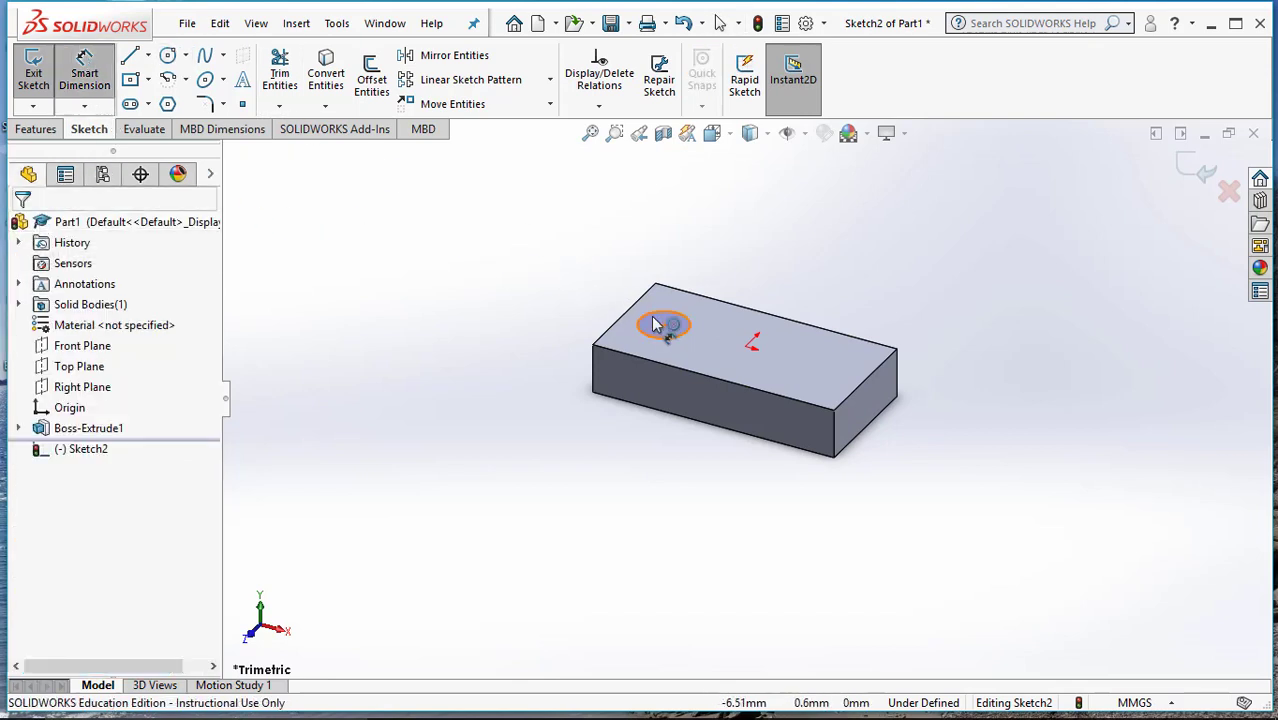
click(683, 311)
click(730, 258)
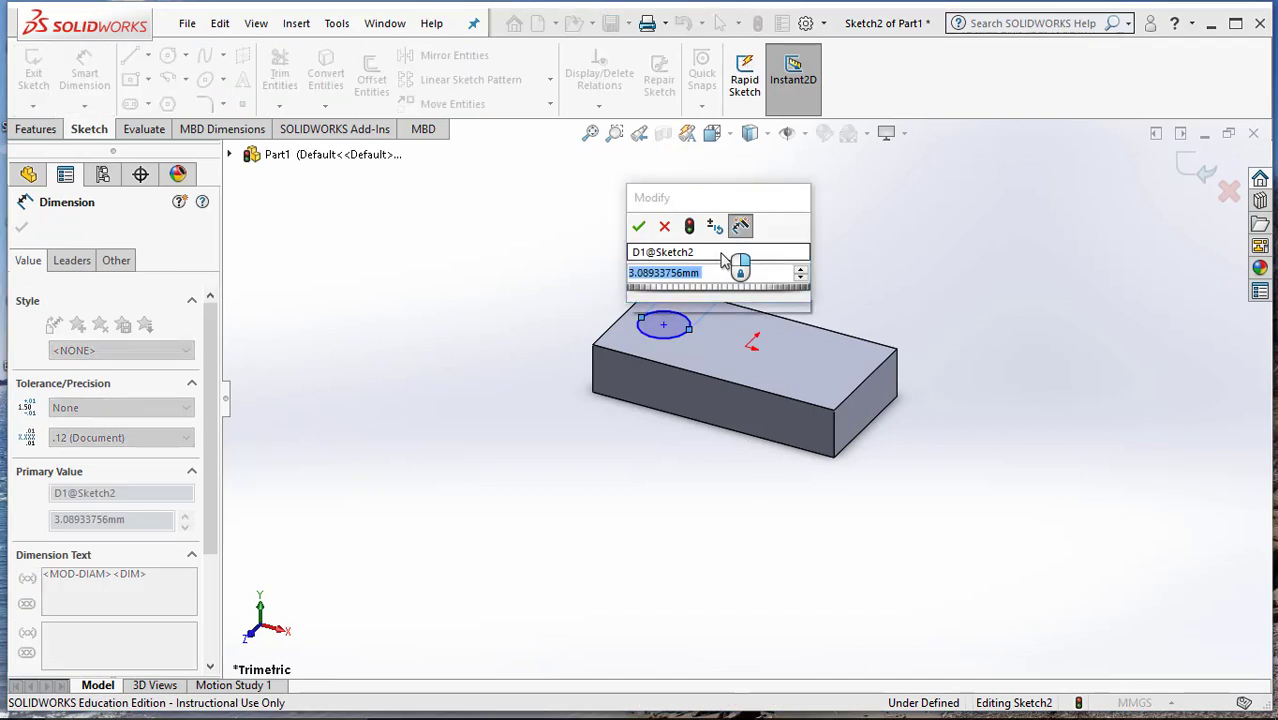
text(4.)
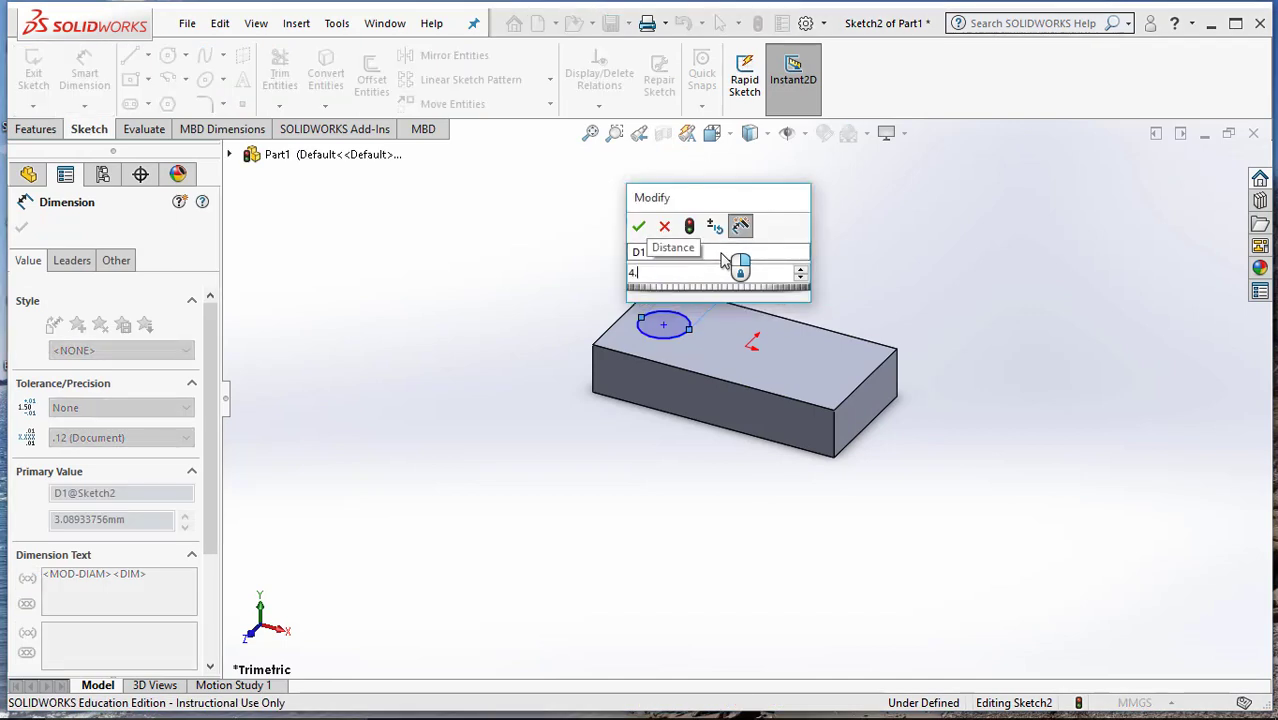
text(8)
key(Return)
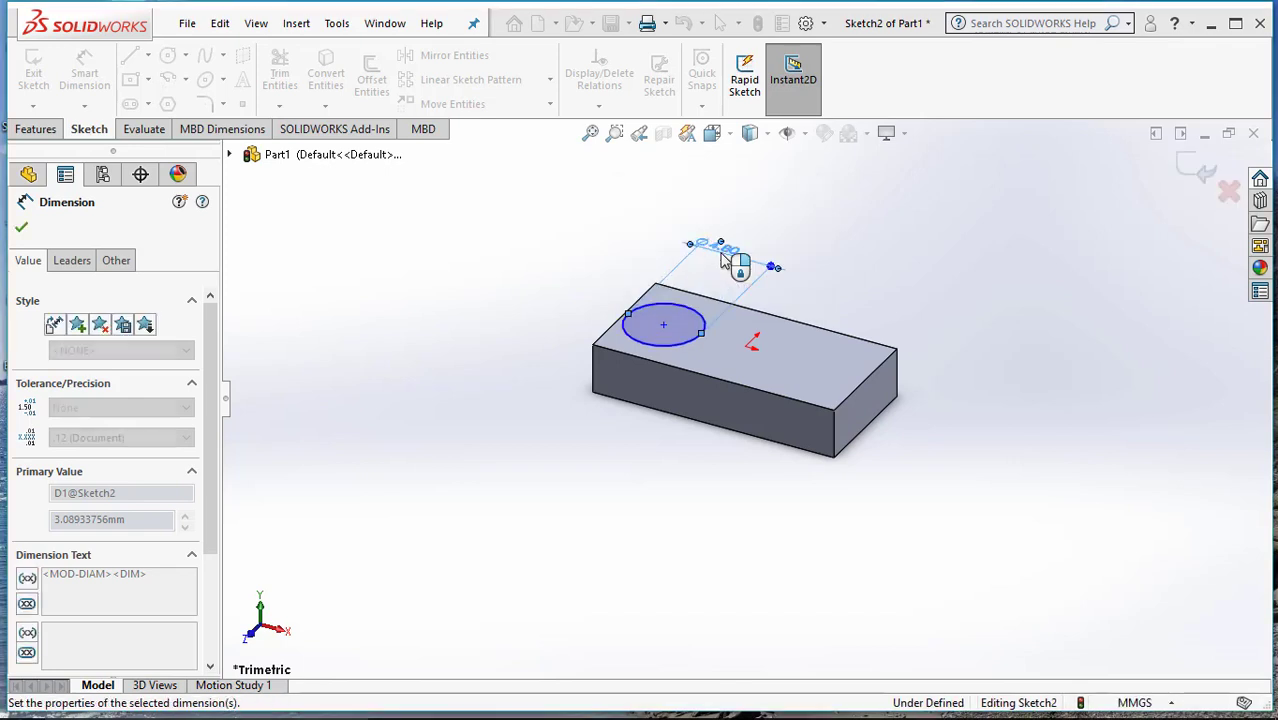
Dimension the circle's centre 3.9 mm from the block's nearer short edge
click(664, 327)
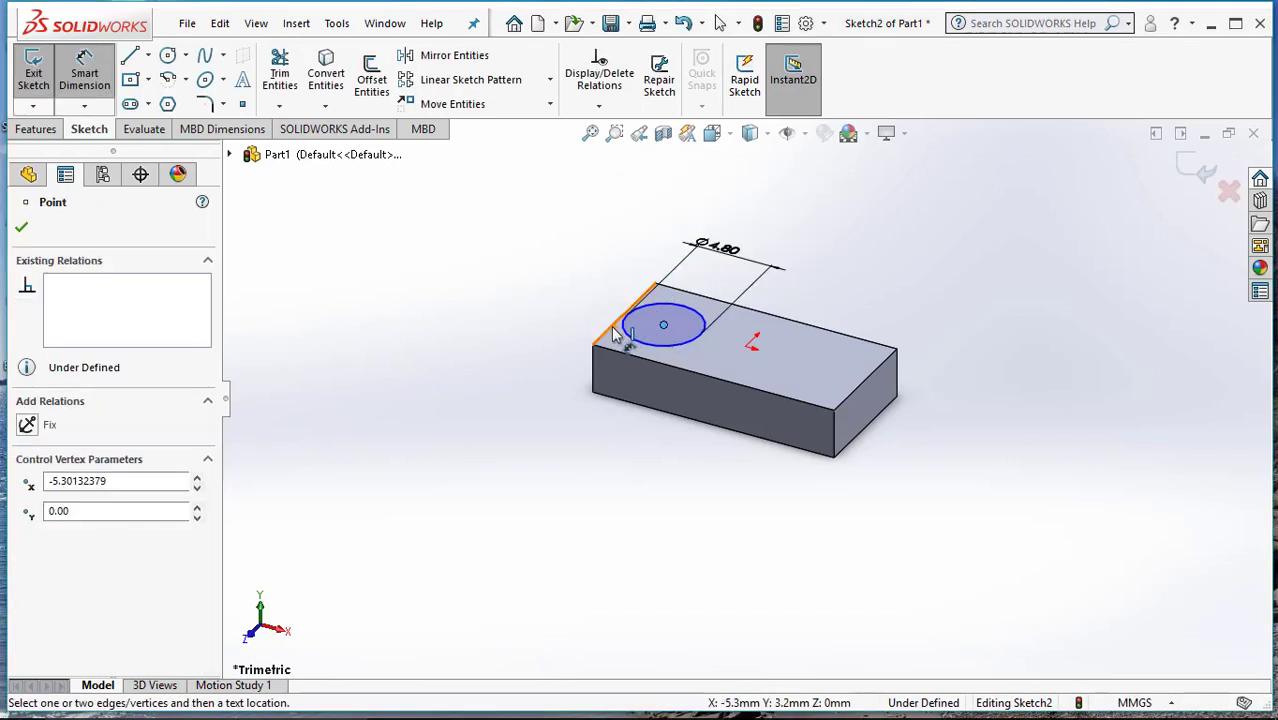
click(606, 333)
click(542, 441)
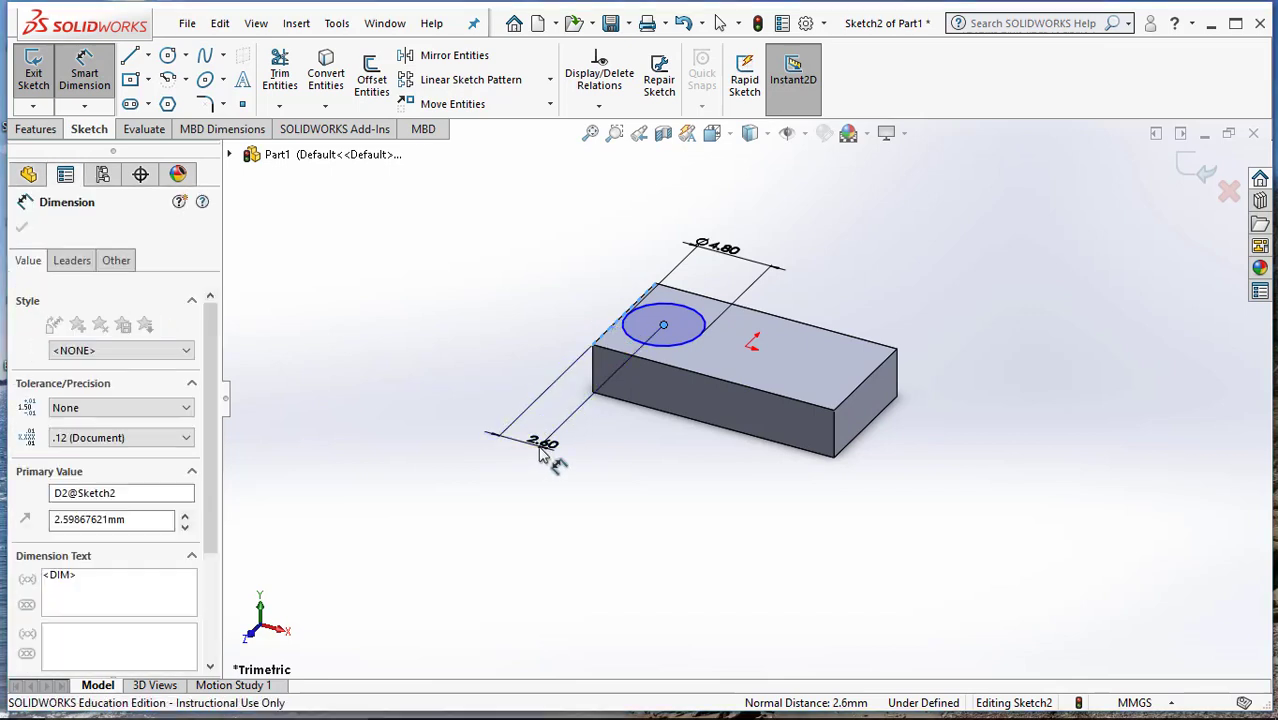
text(3.9)
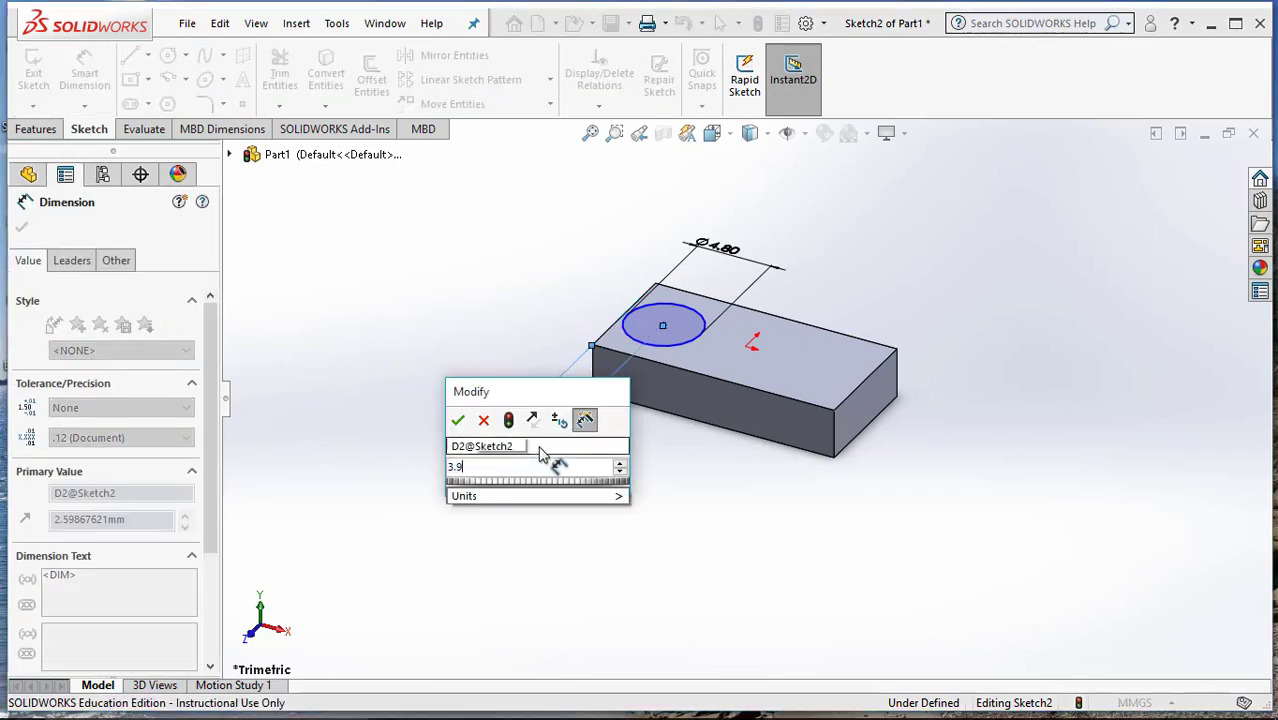
key(Return)
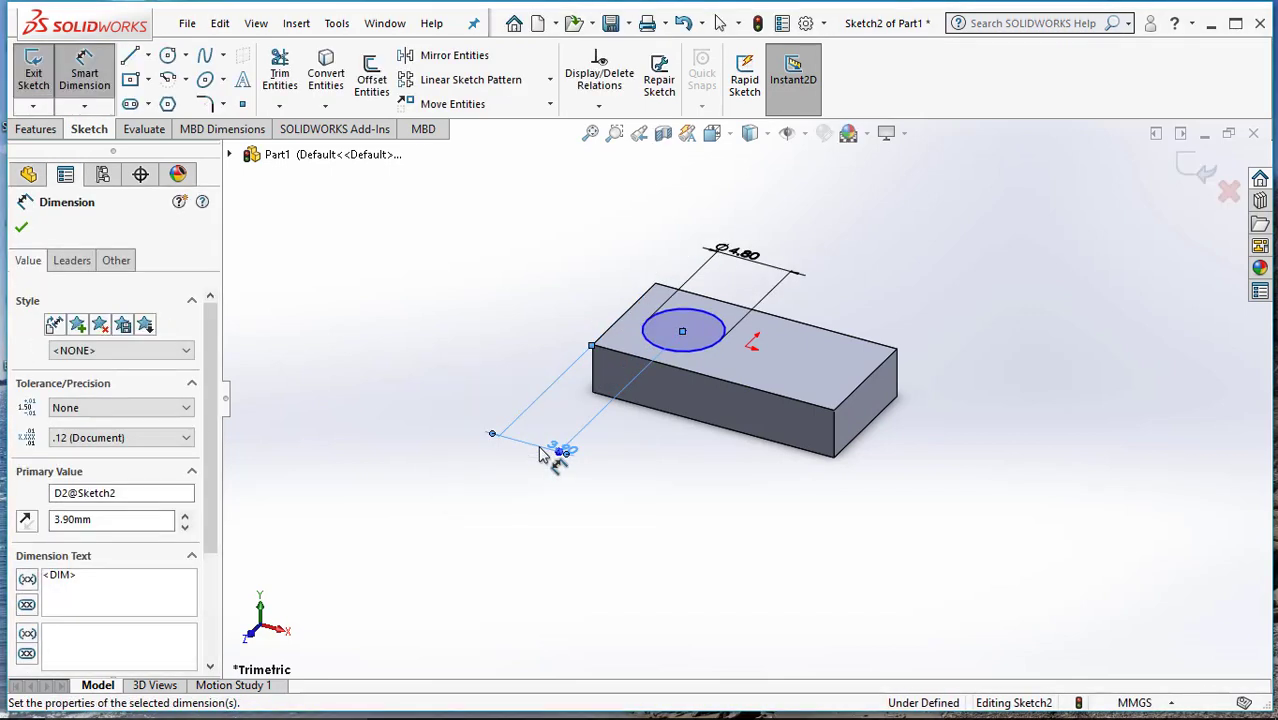
click(21, 228)
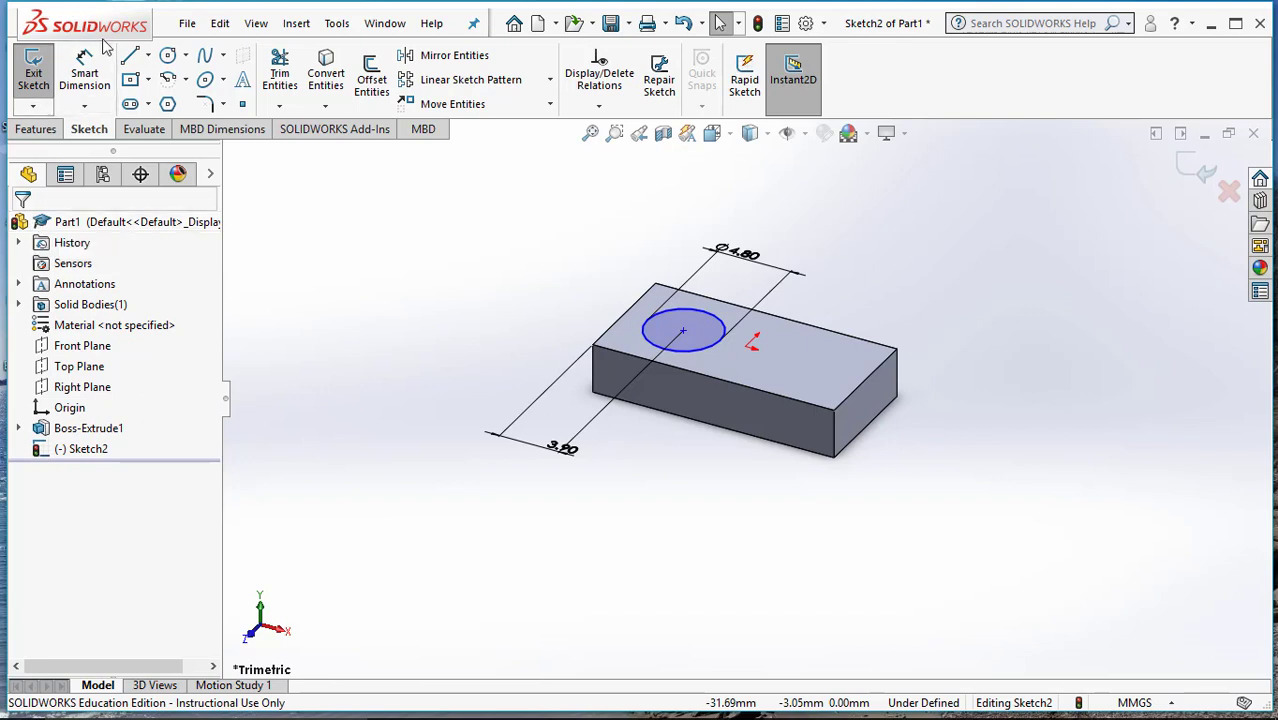
Draw a line across the block's top face through the origin, joining the midpoints of its two long edges
click(130, 57)
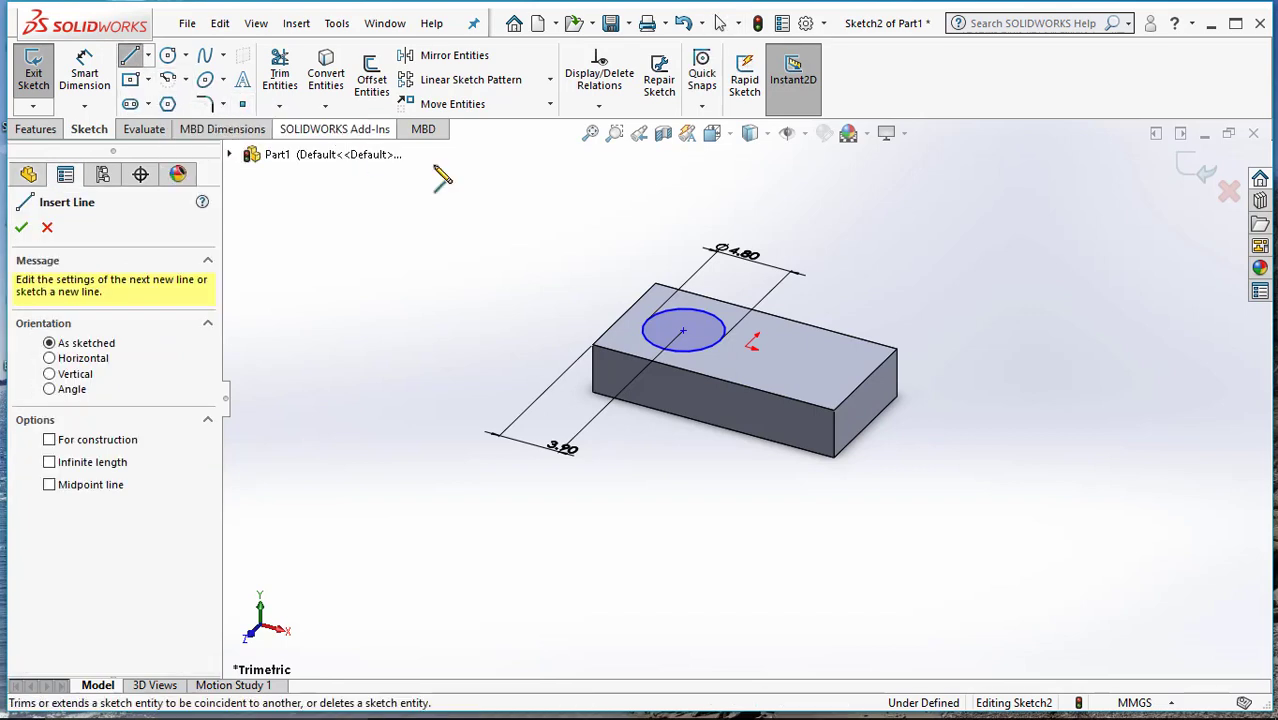
click(776, 318)
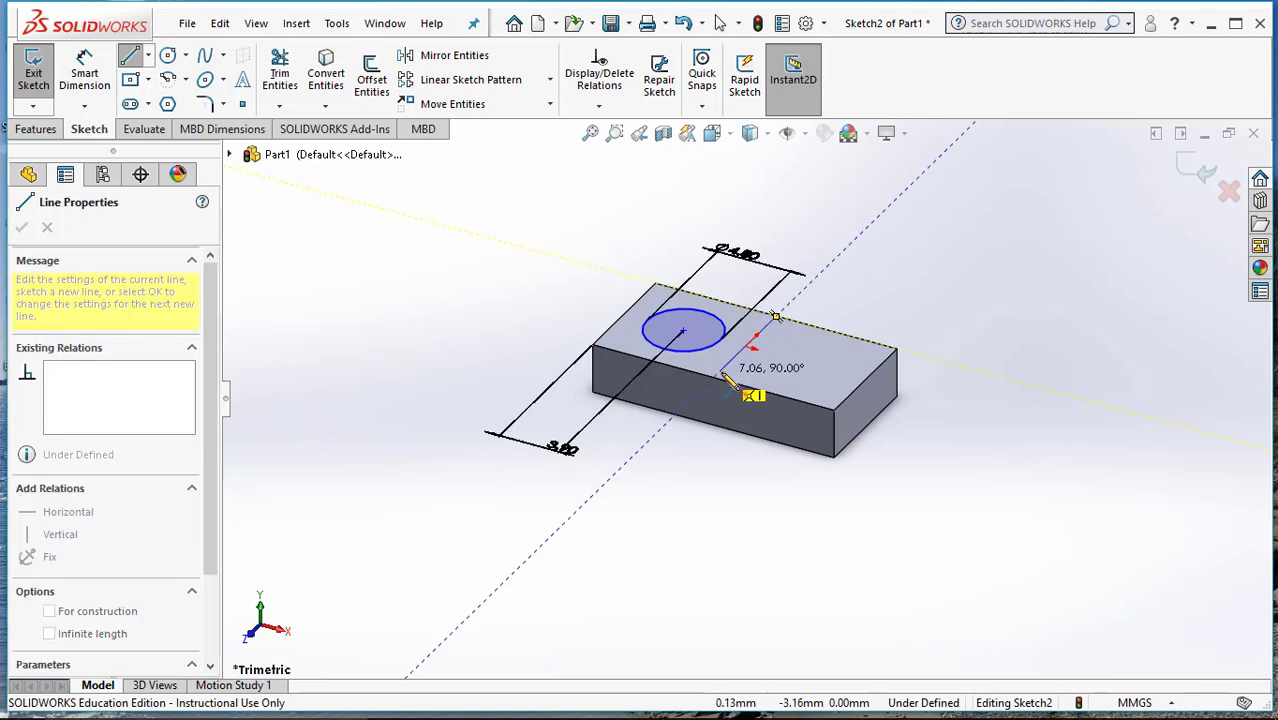
click(713, 377)
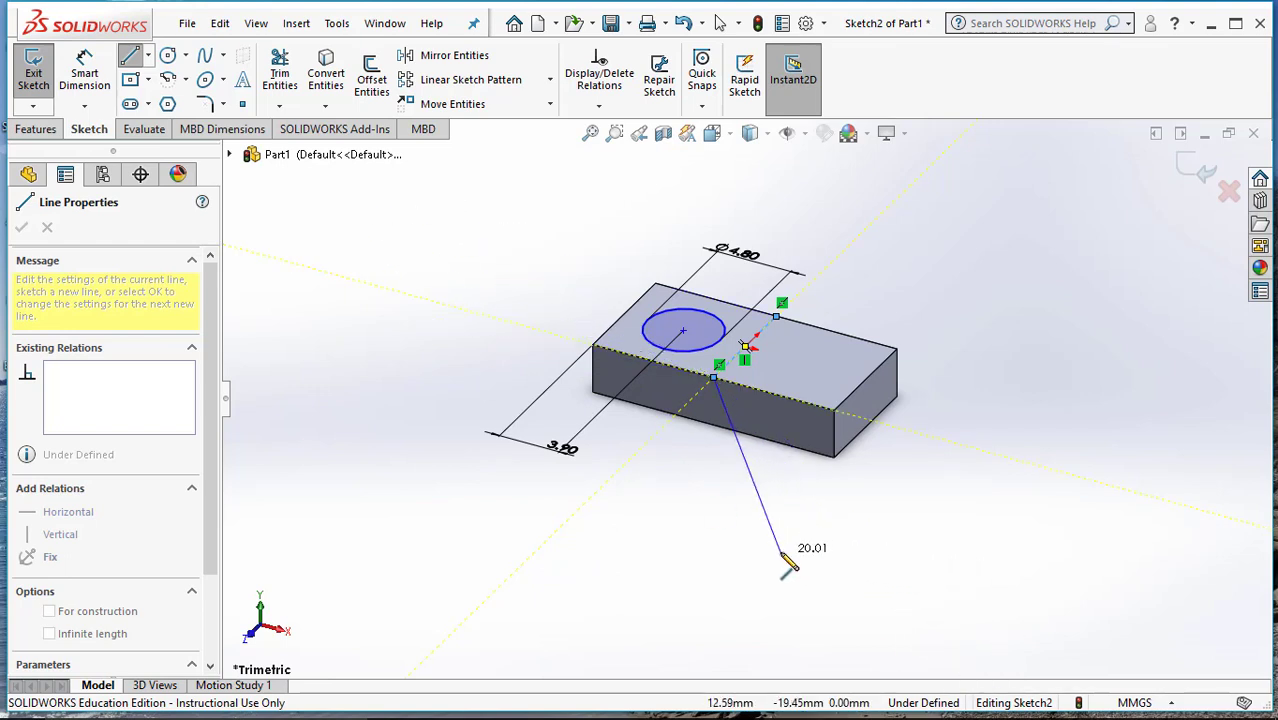
key(Escape)
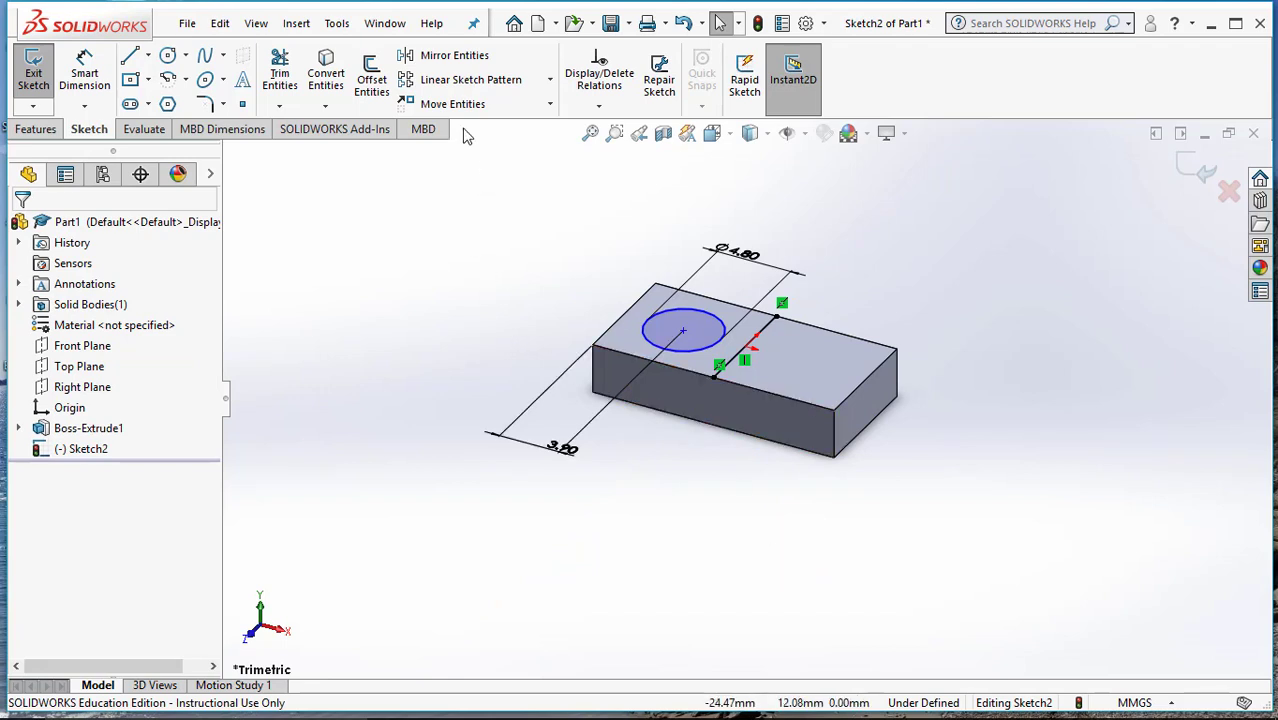
Mirror a copy of the circle about the line across the middle of the top face
click(455, 57)
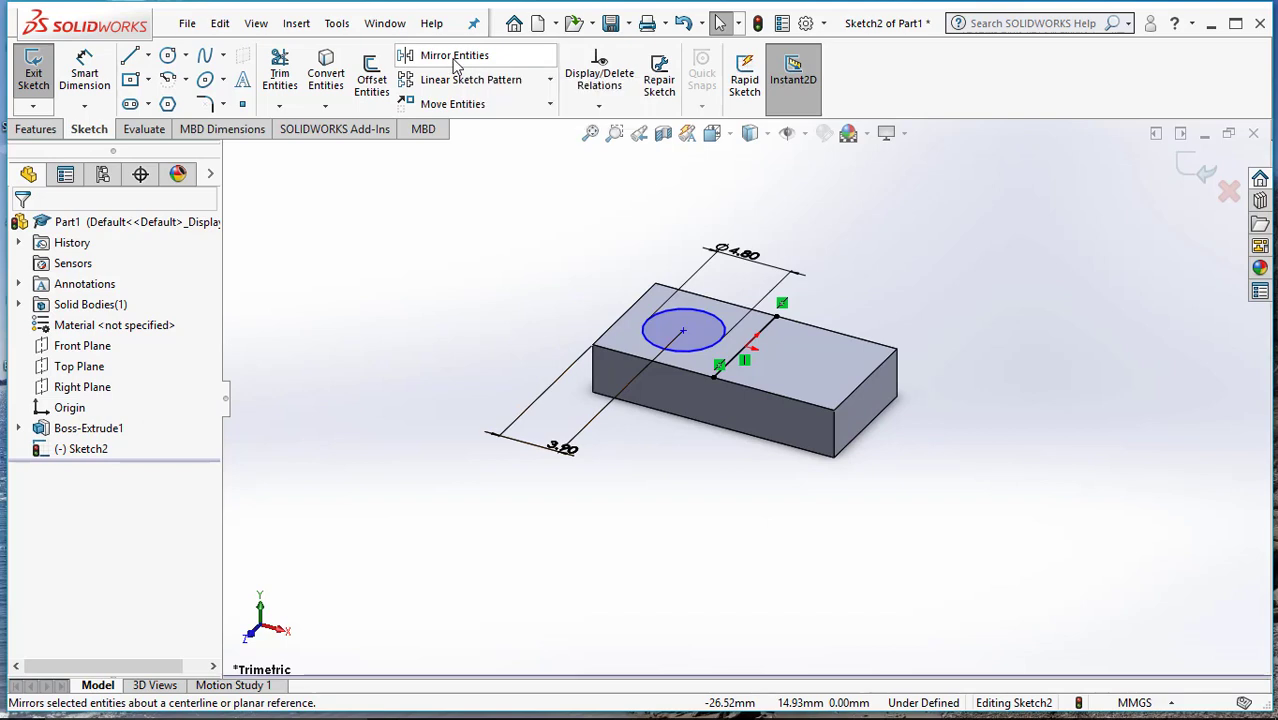
click(690, 328)
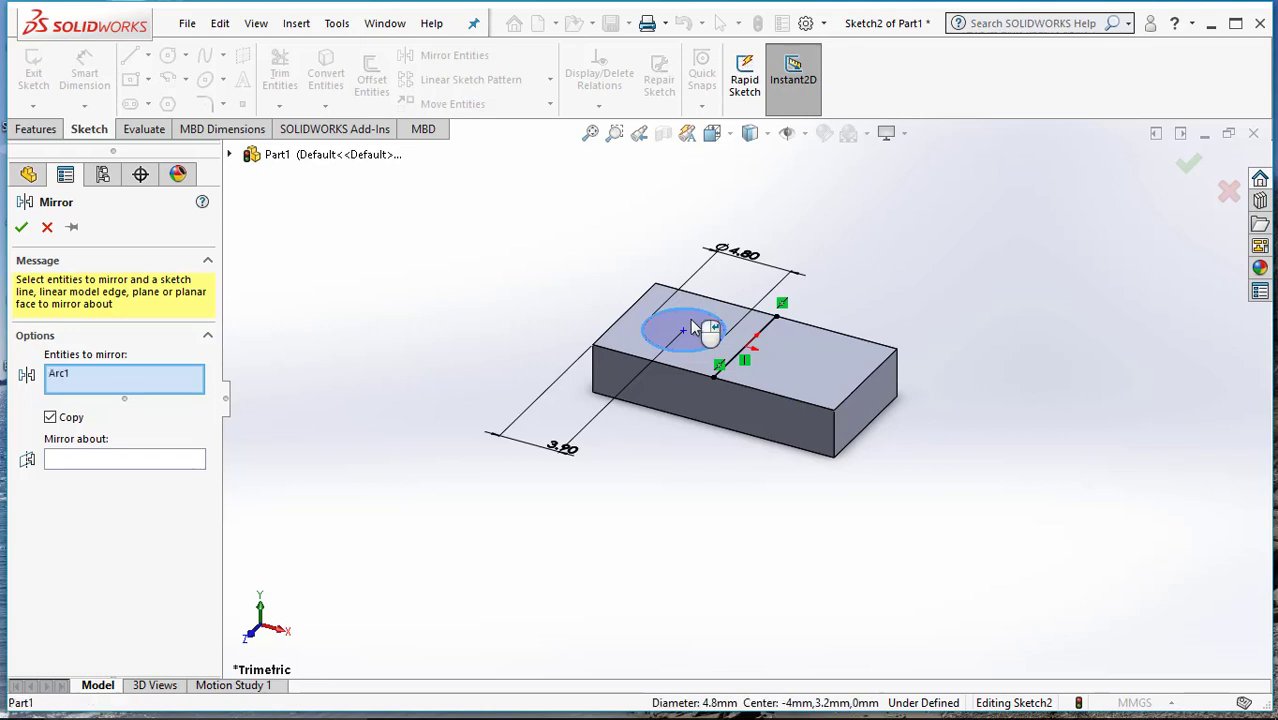
click(158, 462)
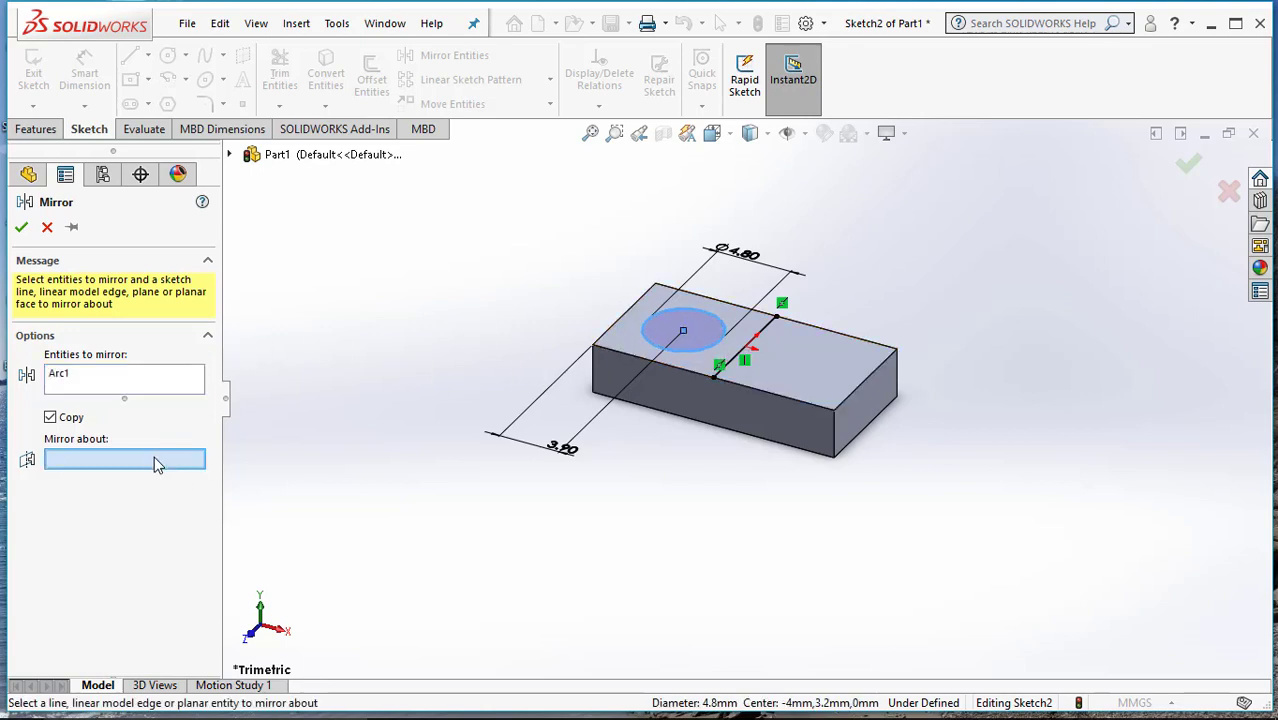
click(738, 358)
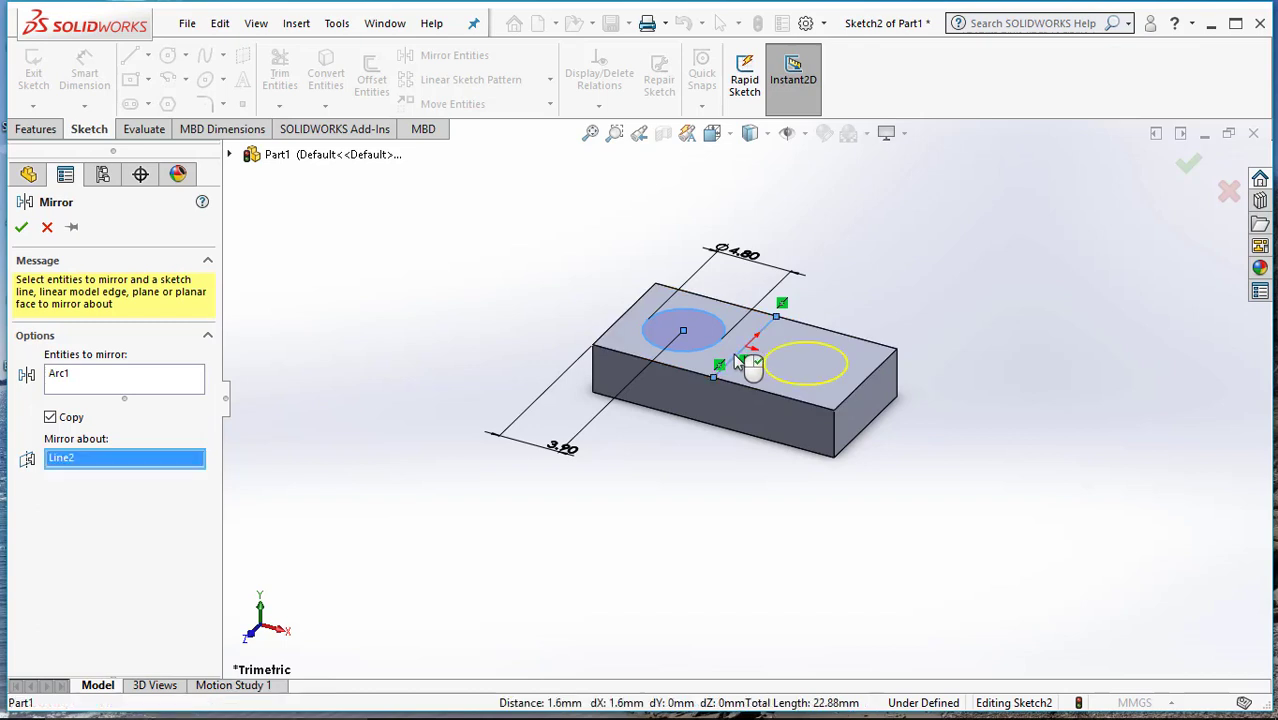
click(21, 228)
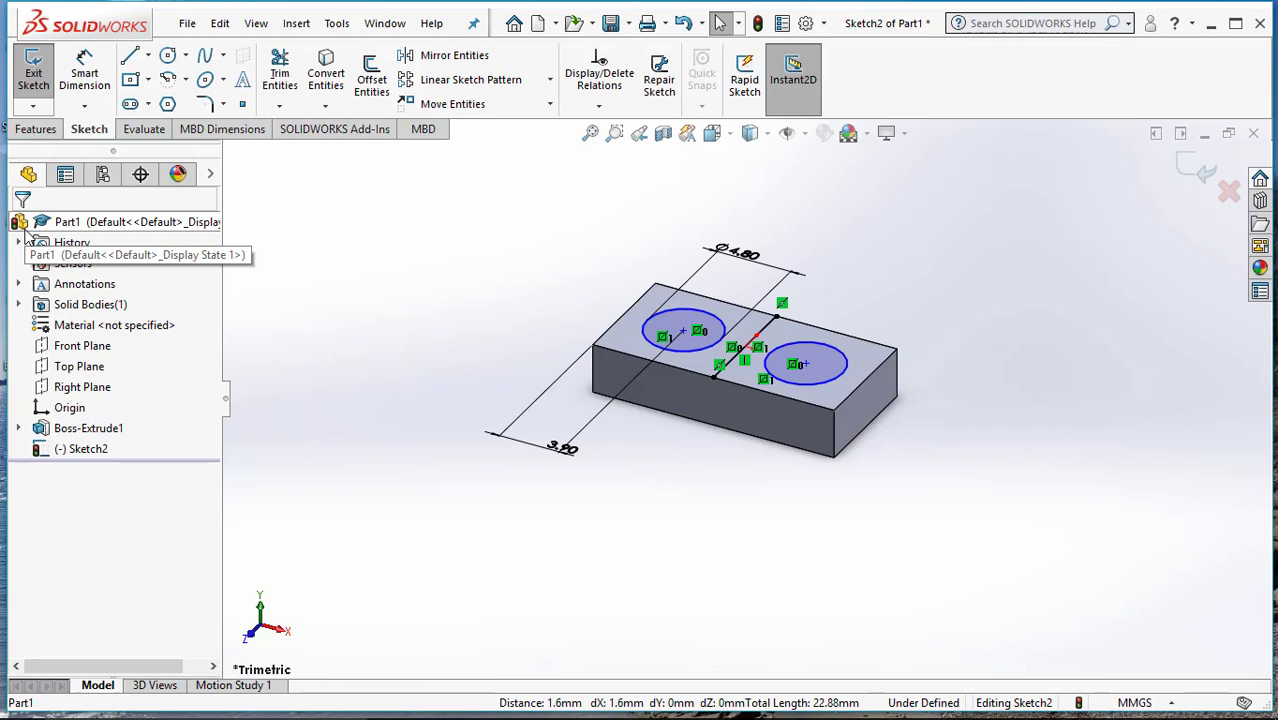
Delete the mirror line between the two circles and exit the sketch
click(768, 332)
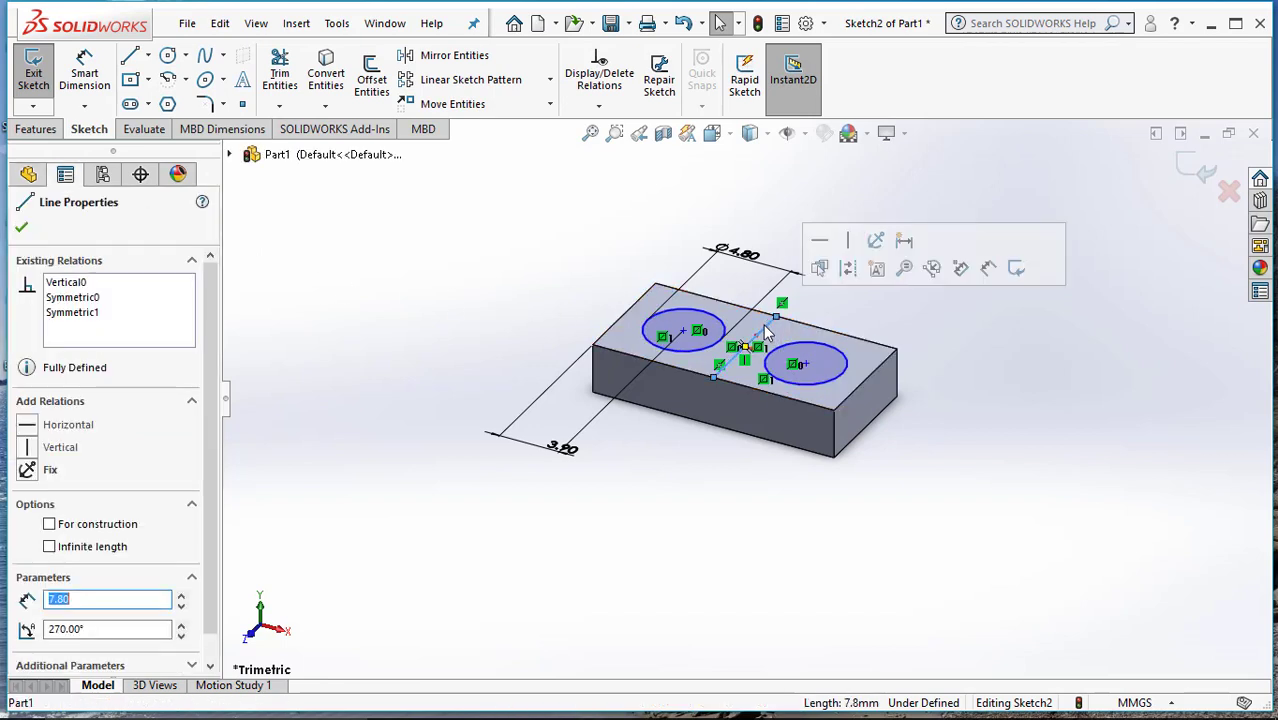
key(Delete)
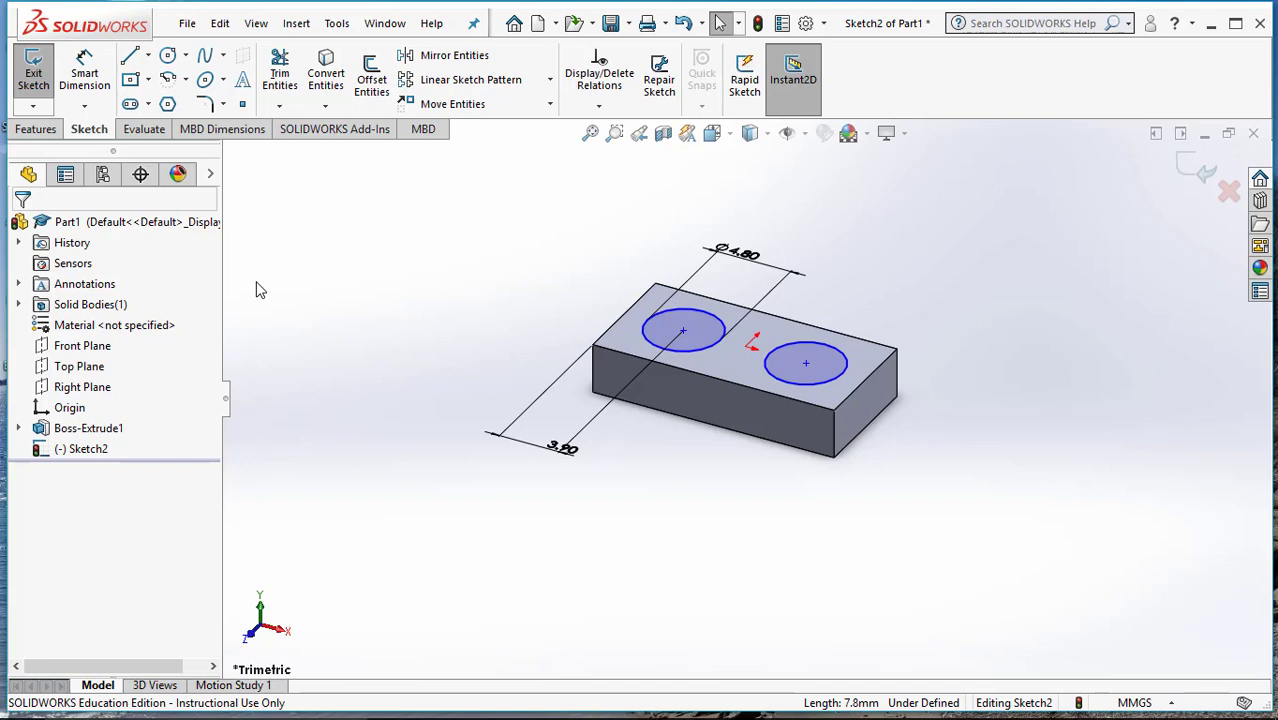
click(33, 75)
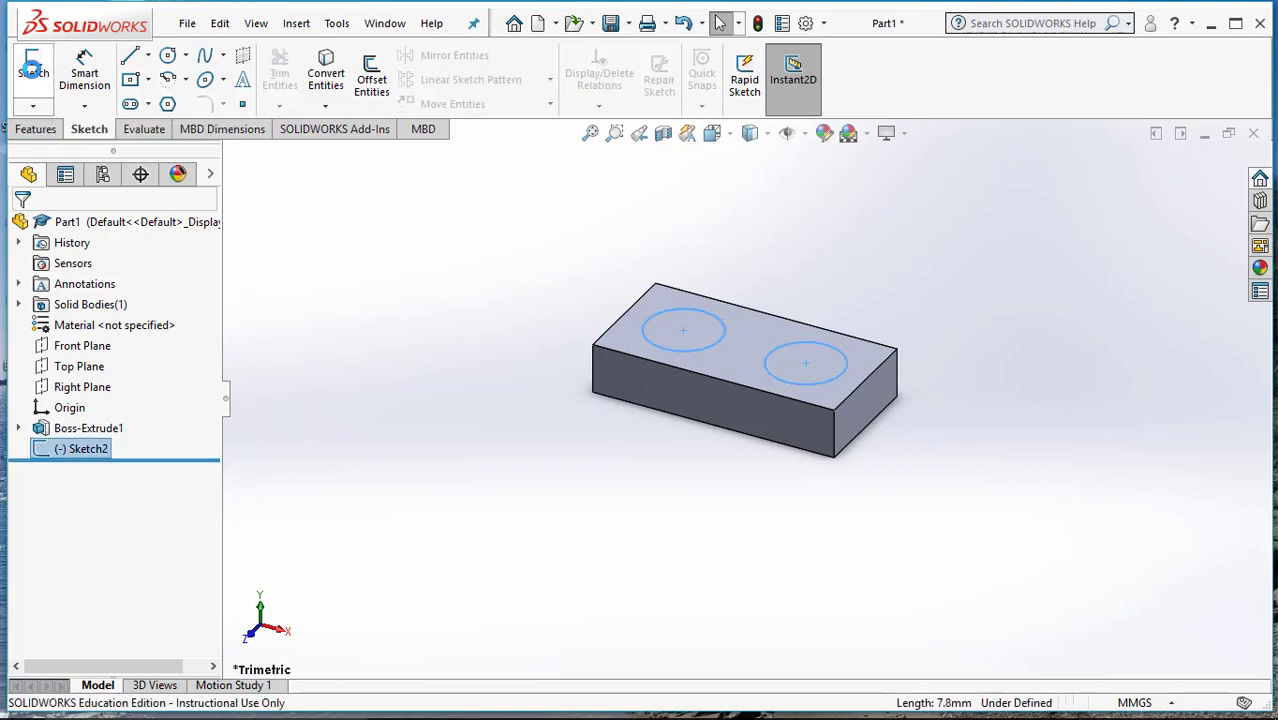
Extrude both circles upward as a blind boss to a depth of 1.7 mm, merged with the block
click(33, 131)
click(41, 72)
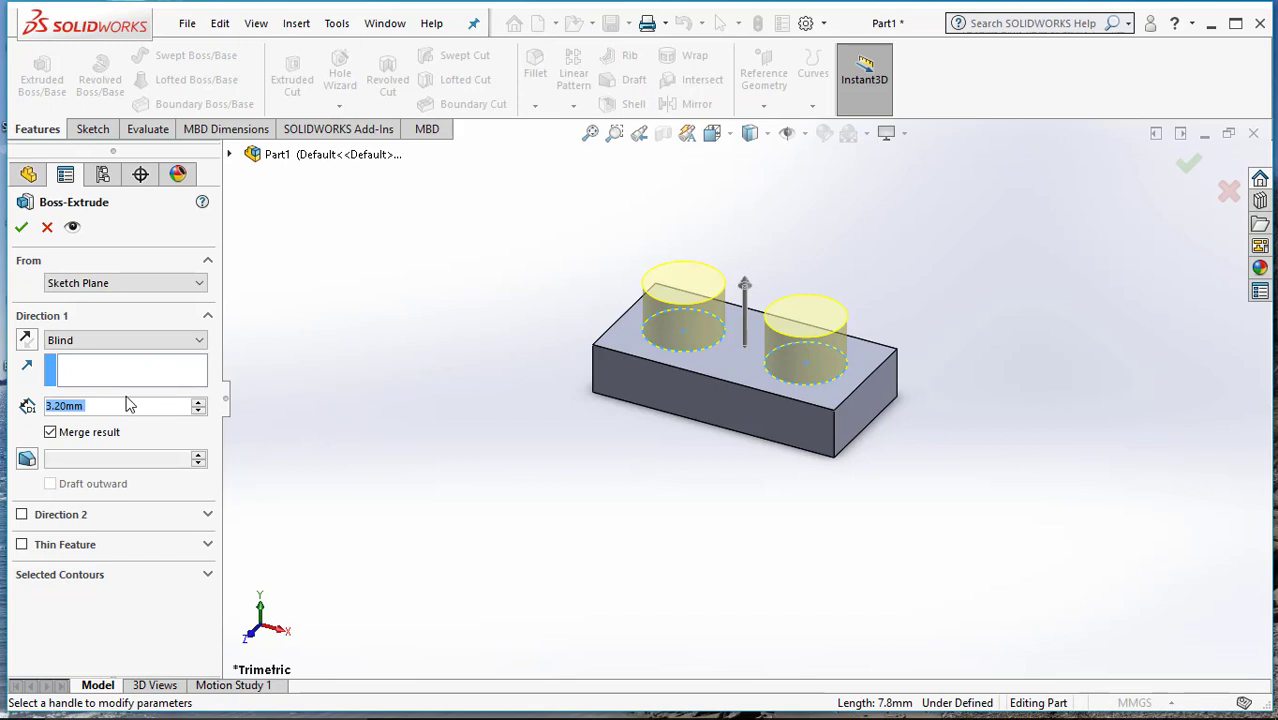
text(1.7)
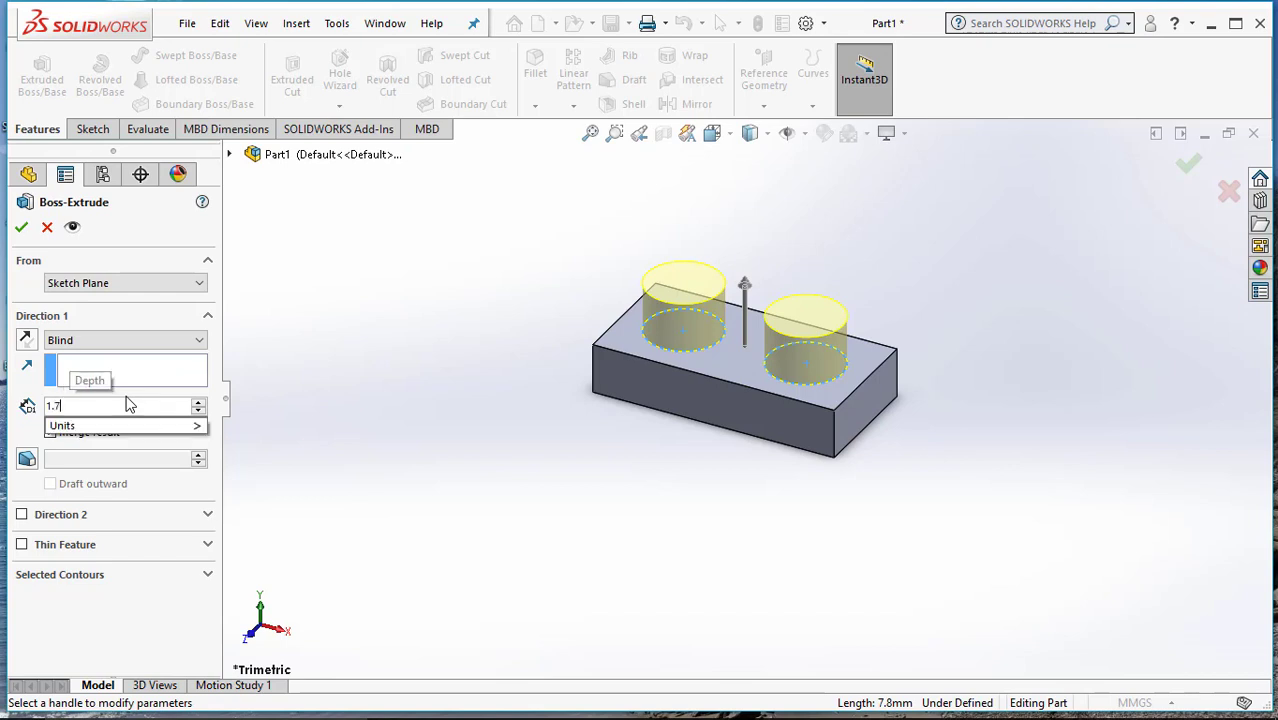
key(Return)
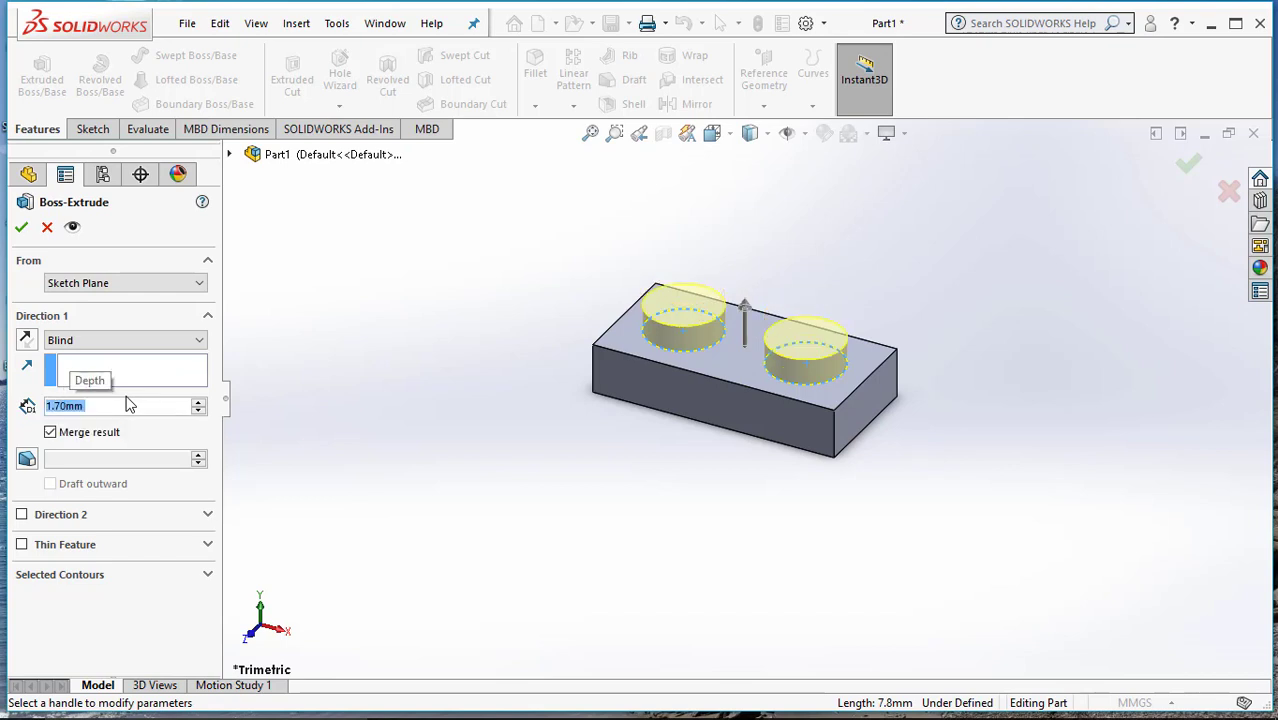
click(23, 237)
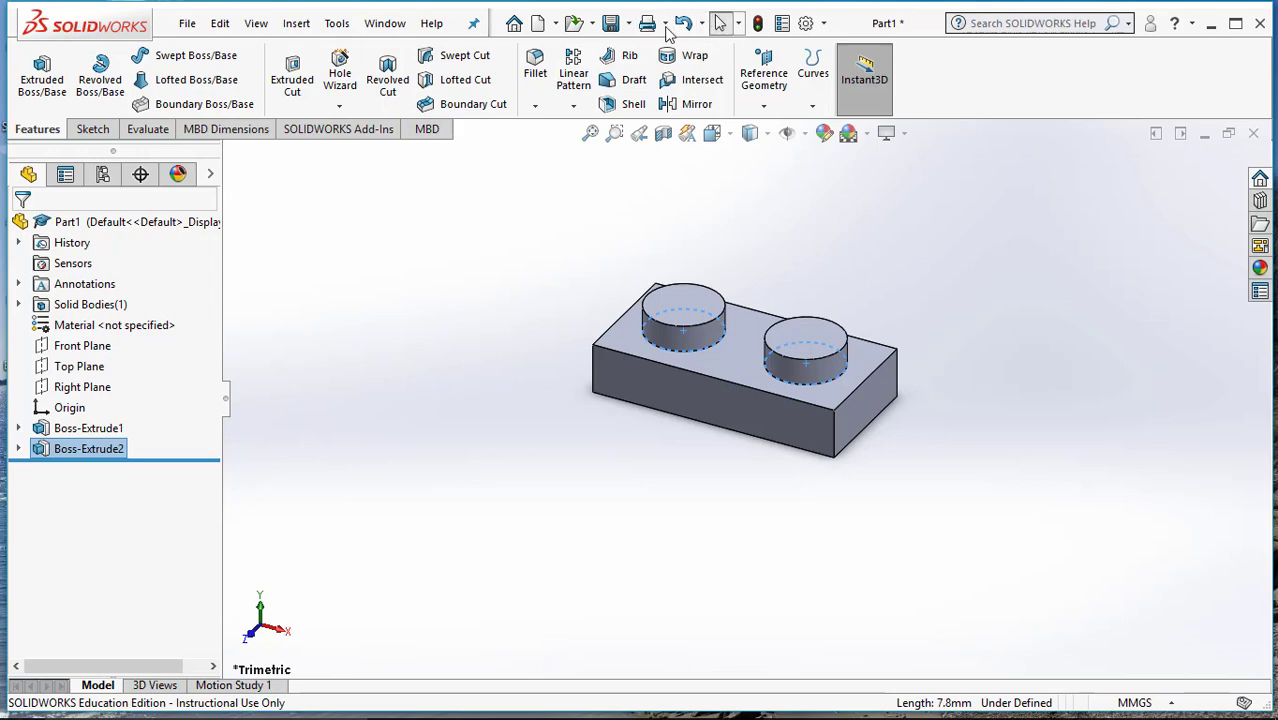
Save the part as Part1.SLDPRT and make a drawing from it on an A1 (ISO) sheet
click(610, 26)
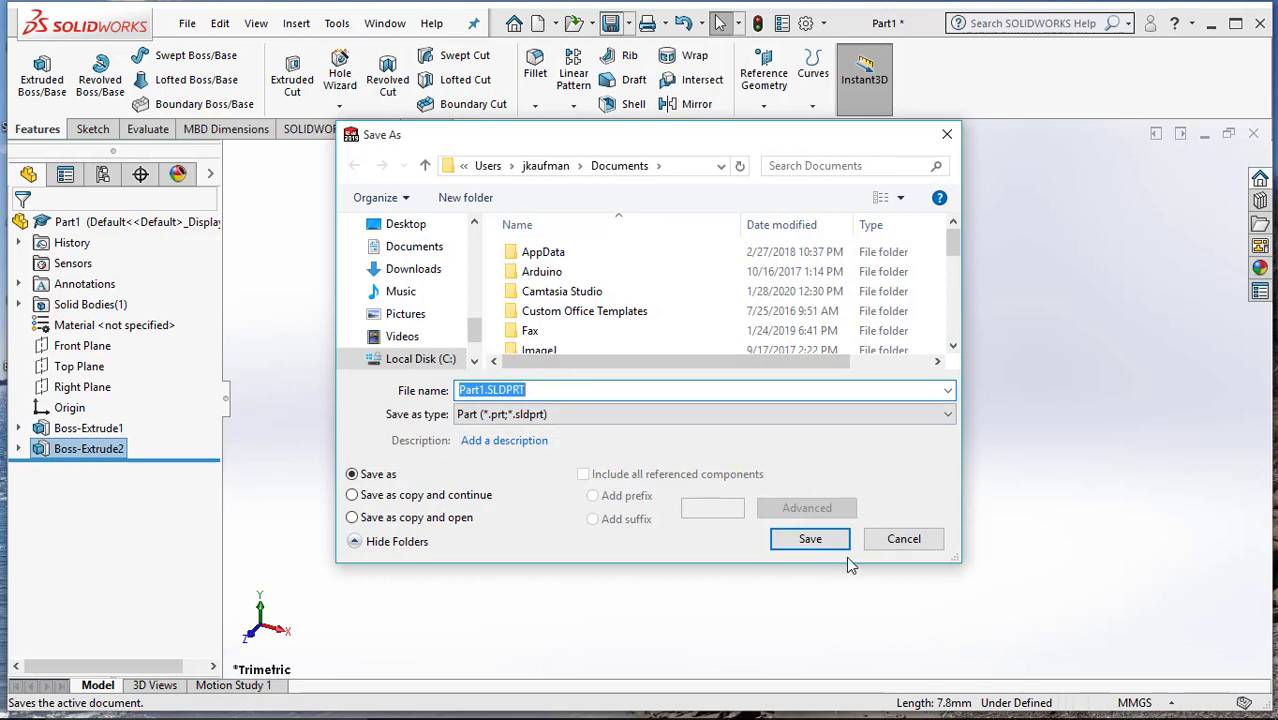
click(810, 539)
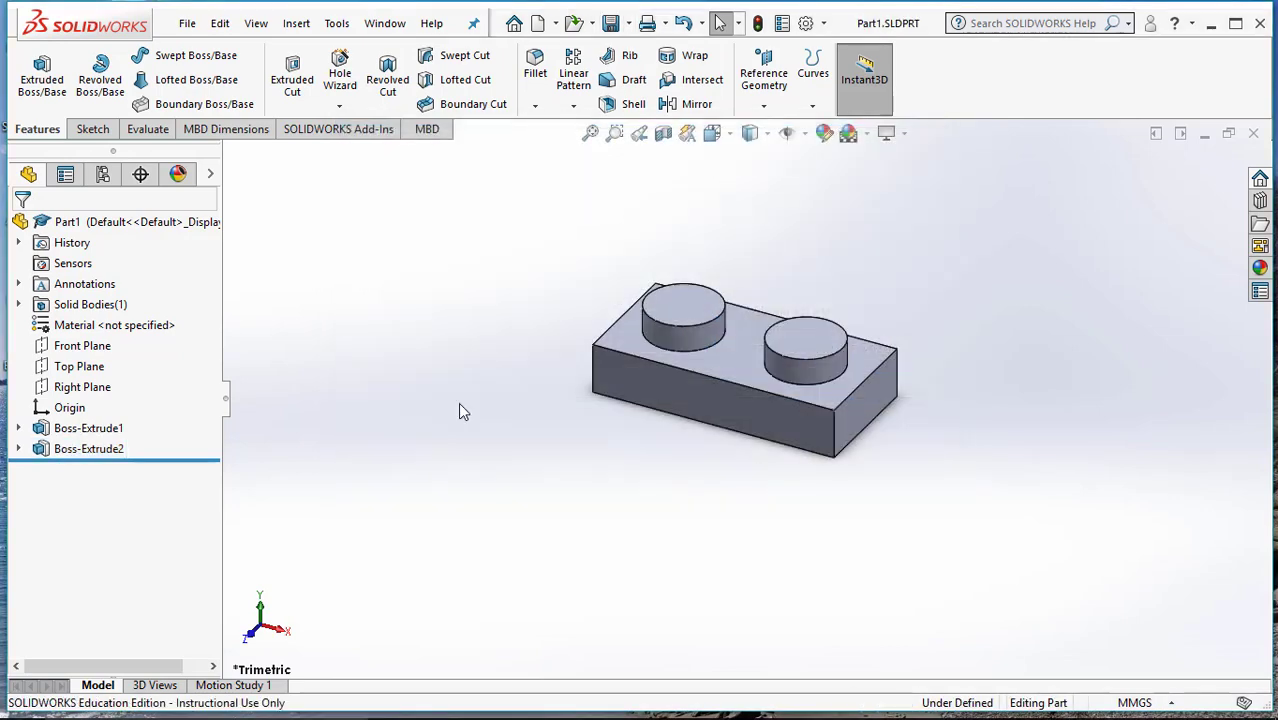
click(187, 24)
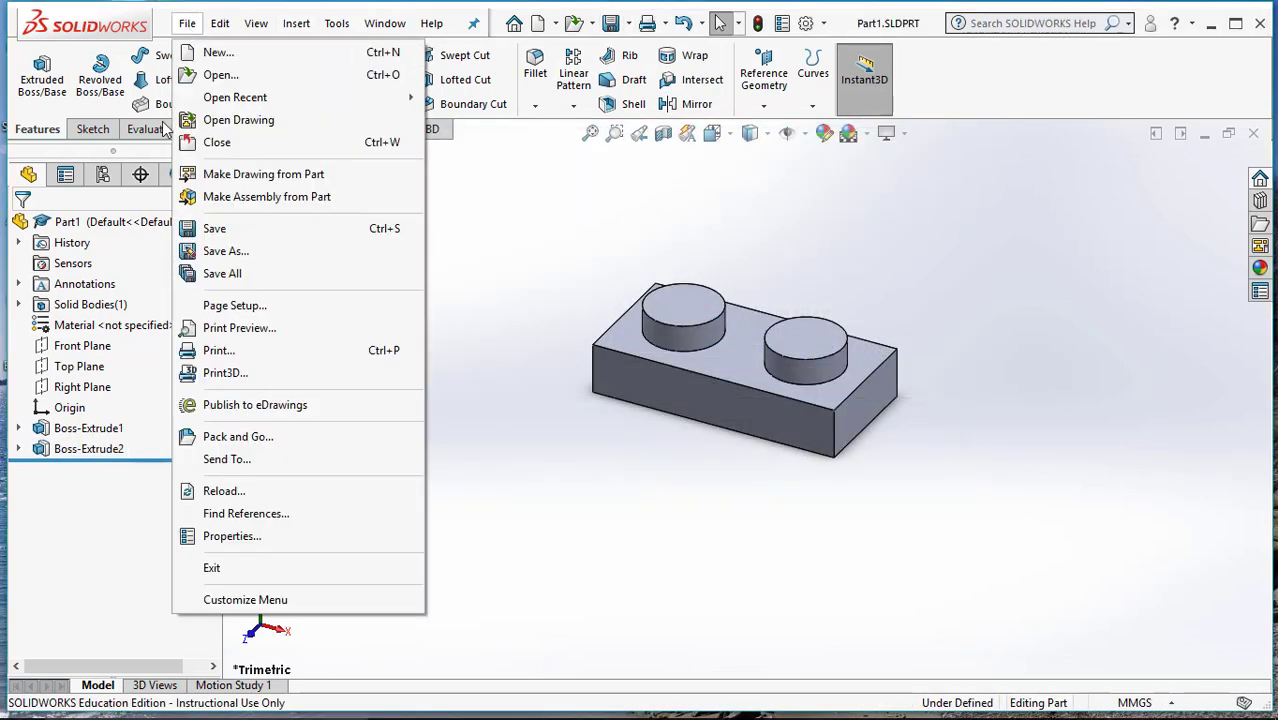
click(303, 175)
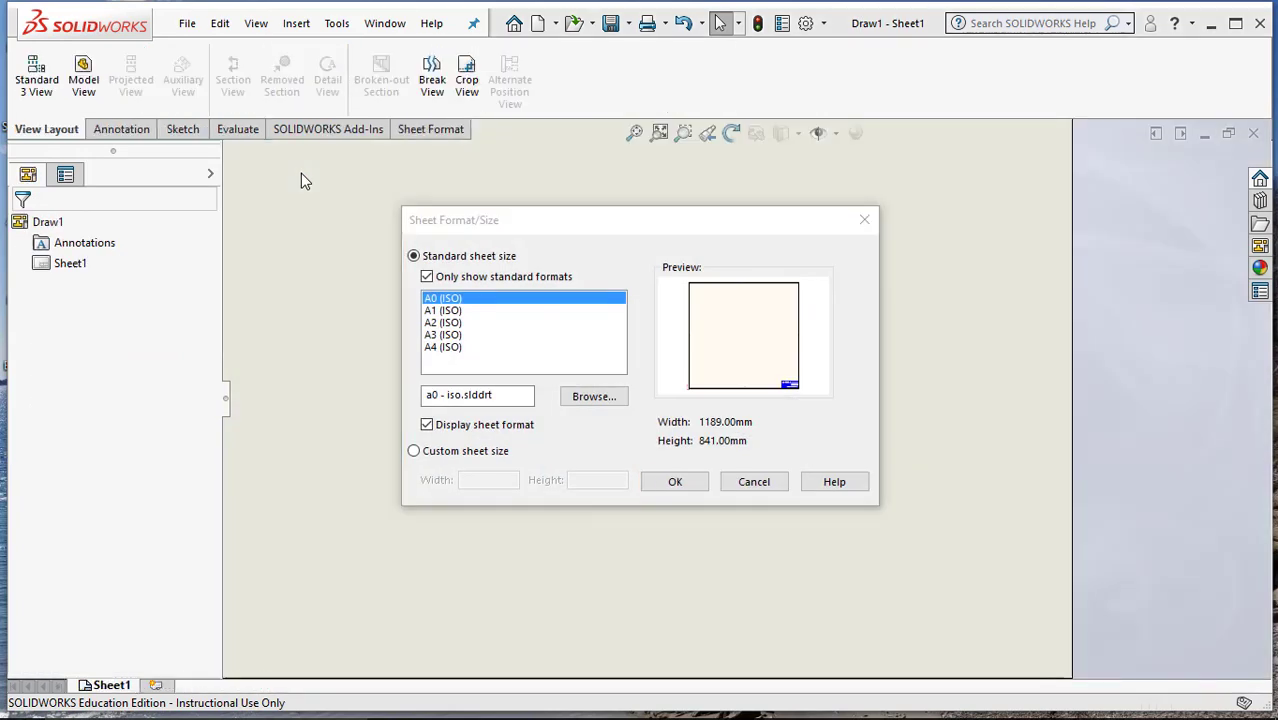
click(435, 311)
click(670, 480)
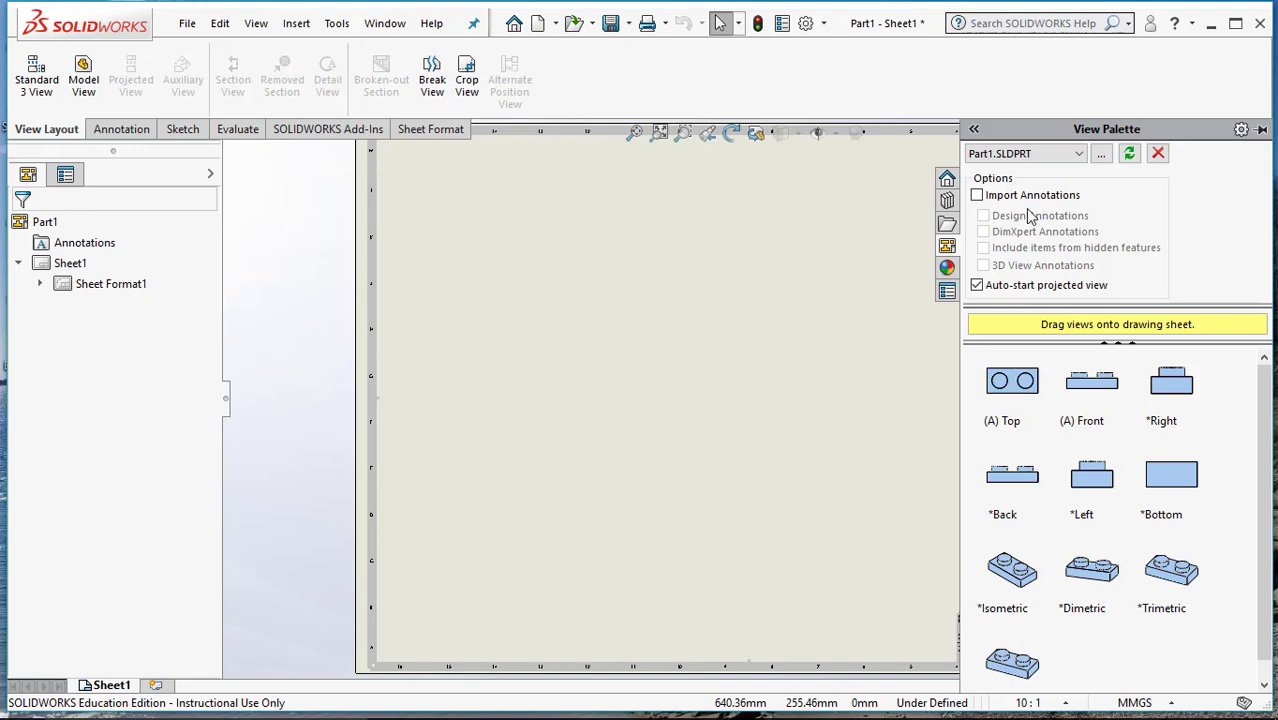
Enable annotation import and place the part's top view, with a front view projected below it and an isometric view beside it
click(977, 195)
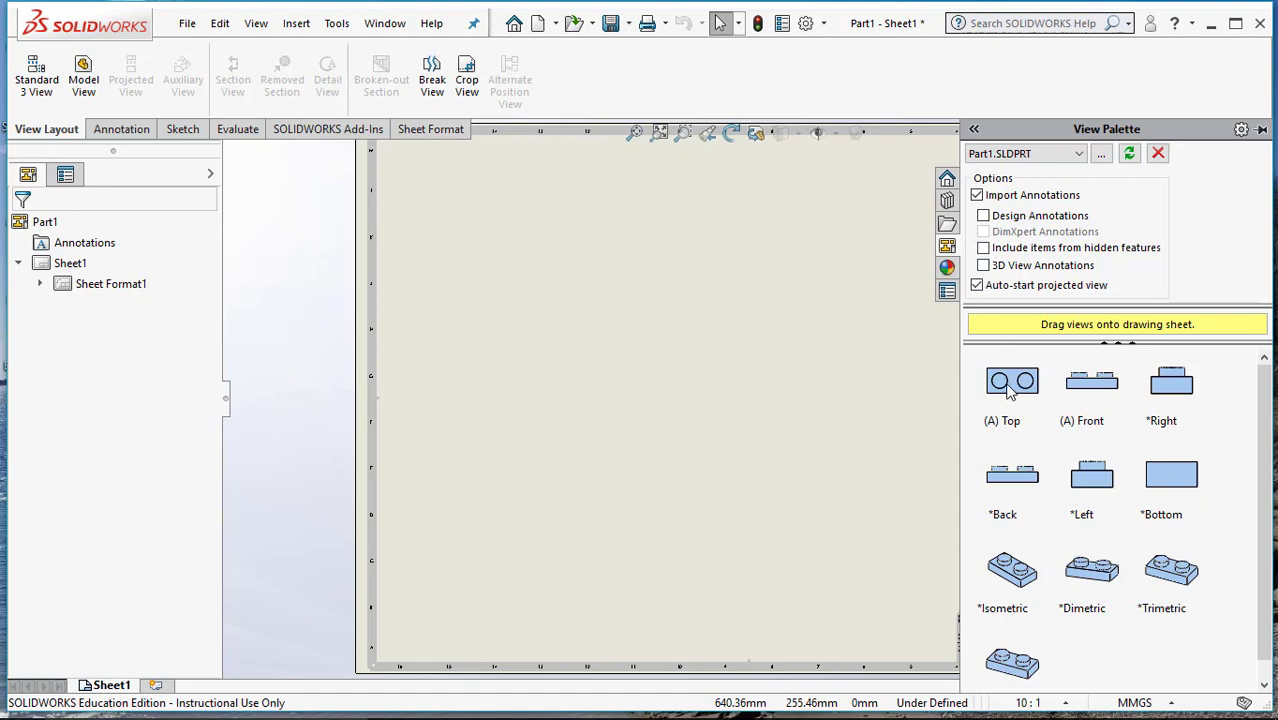
drag(1008, 390, 551, 257)
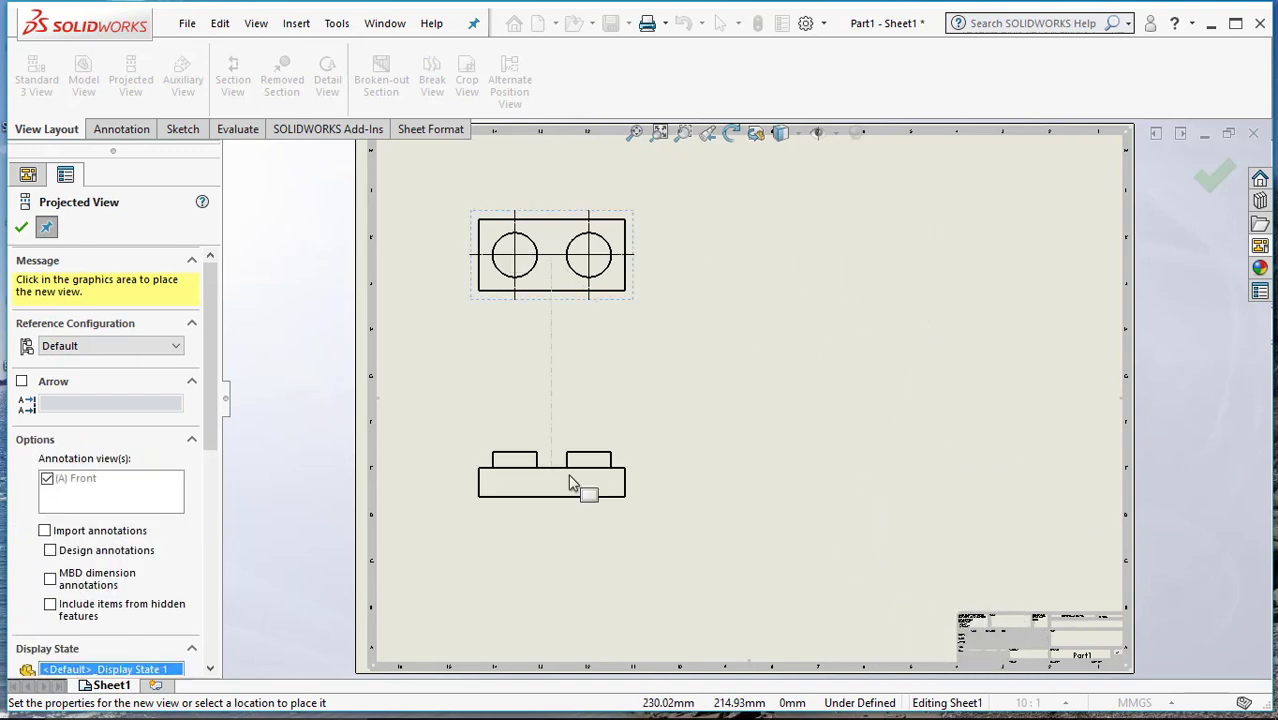
click(570, 483)
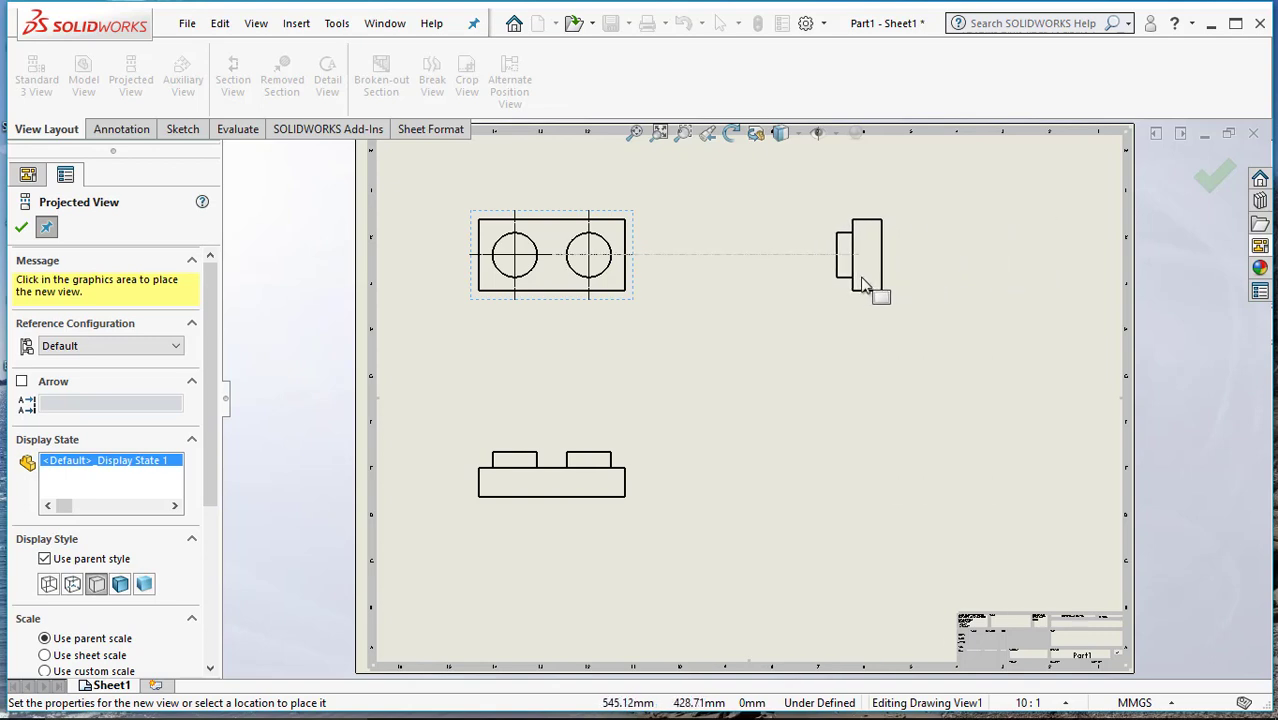
click(864, 282)
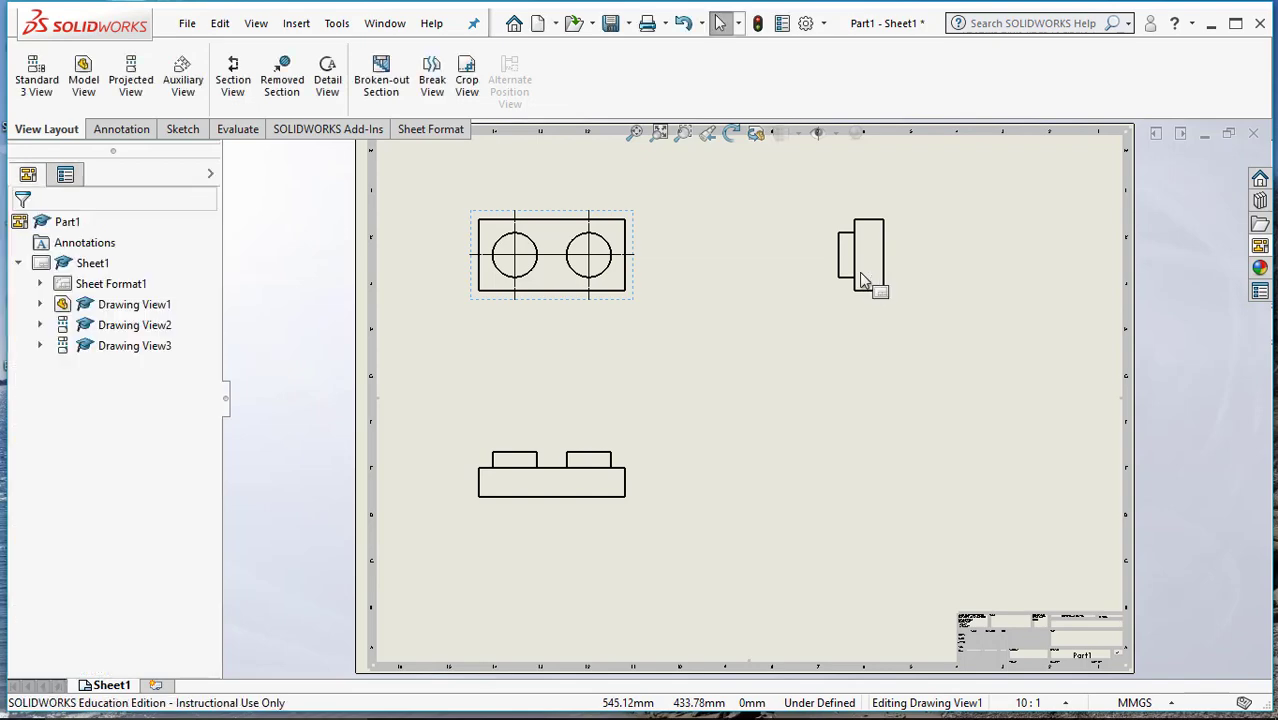
click(851, 272)
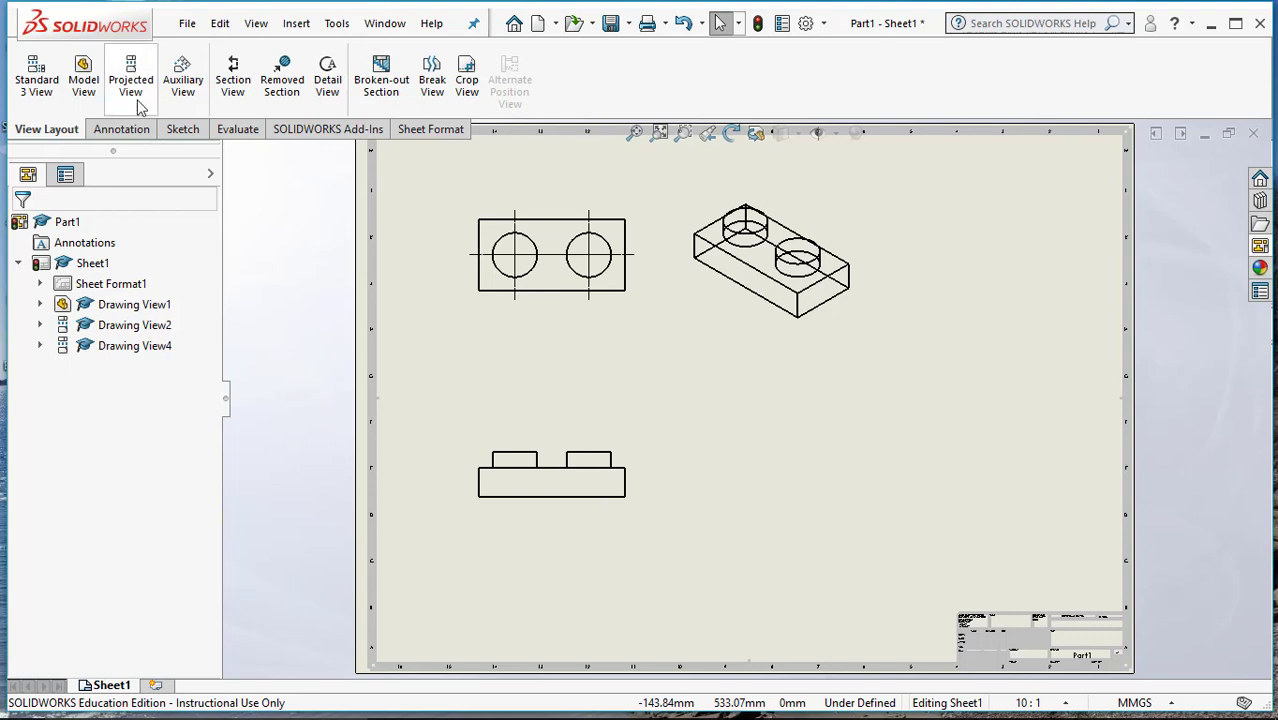
Import the model dimensions of the base block and the stud extrusion into all drawing views using Model Items
click(128, 130)
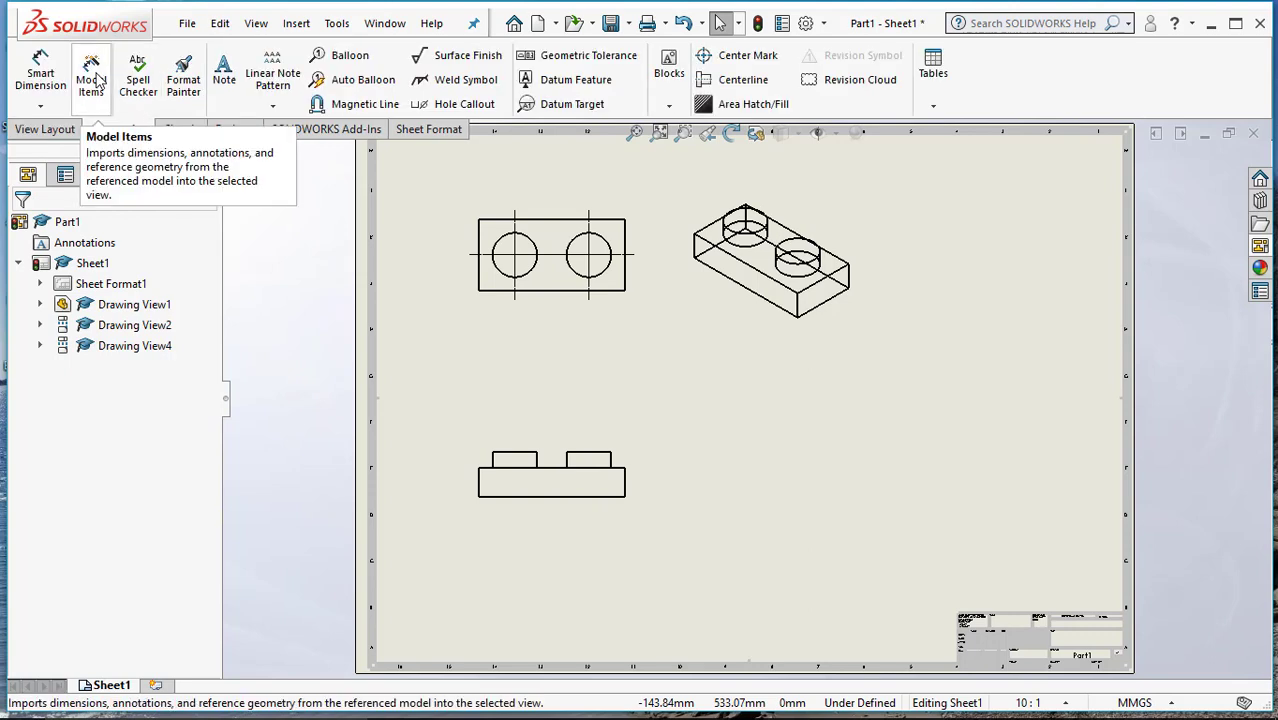
click(92, 79)
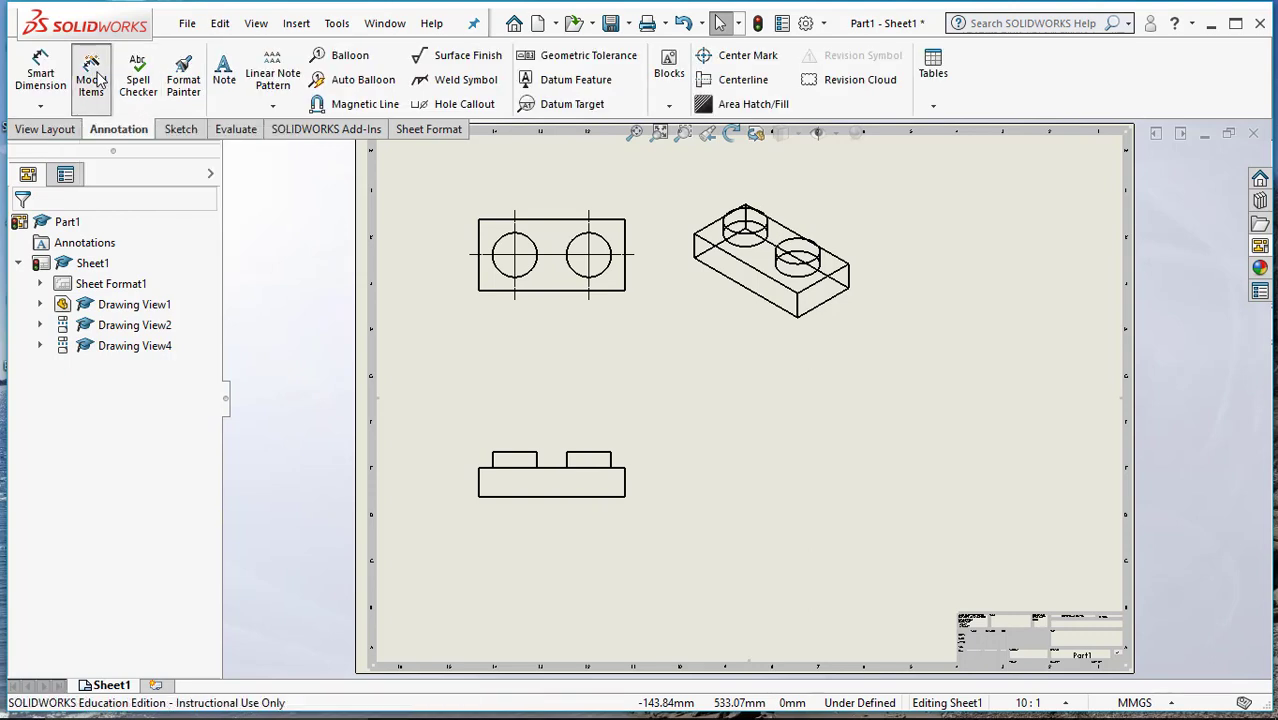
click(592, 279)
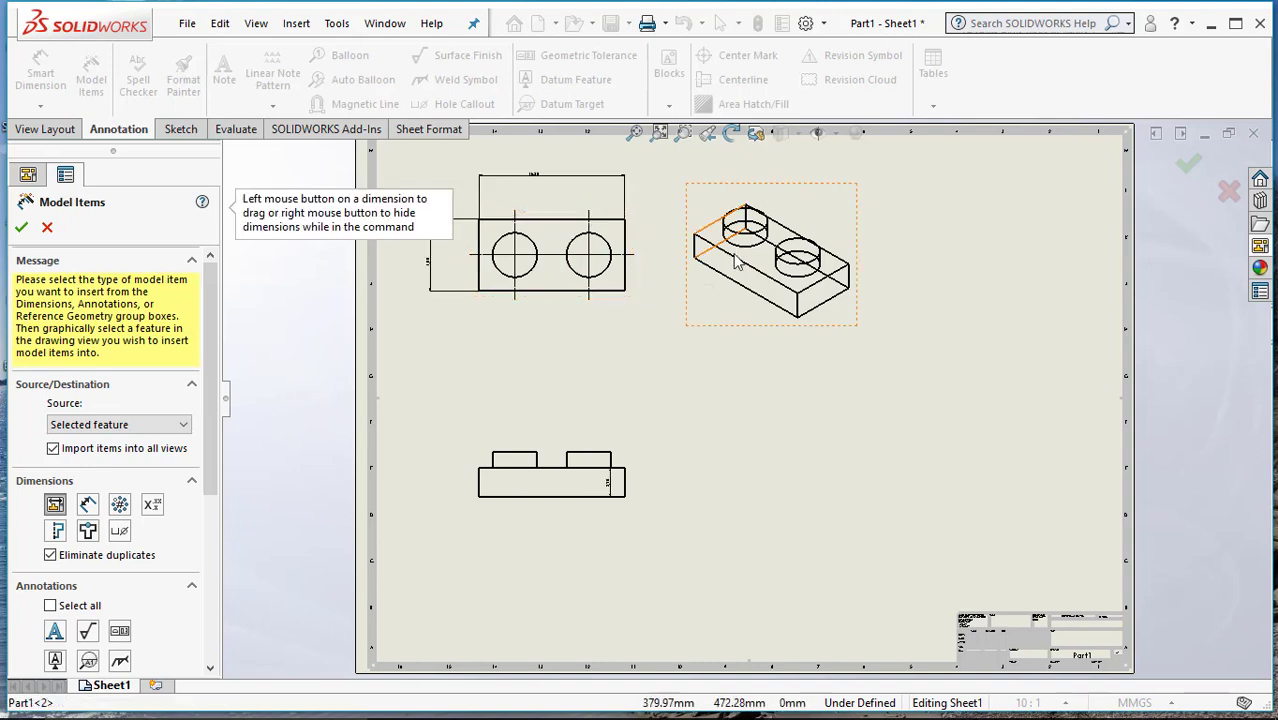
click(795, 276)
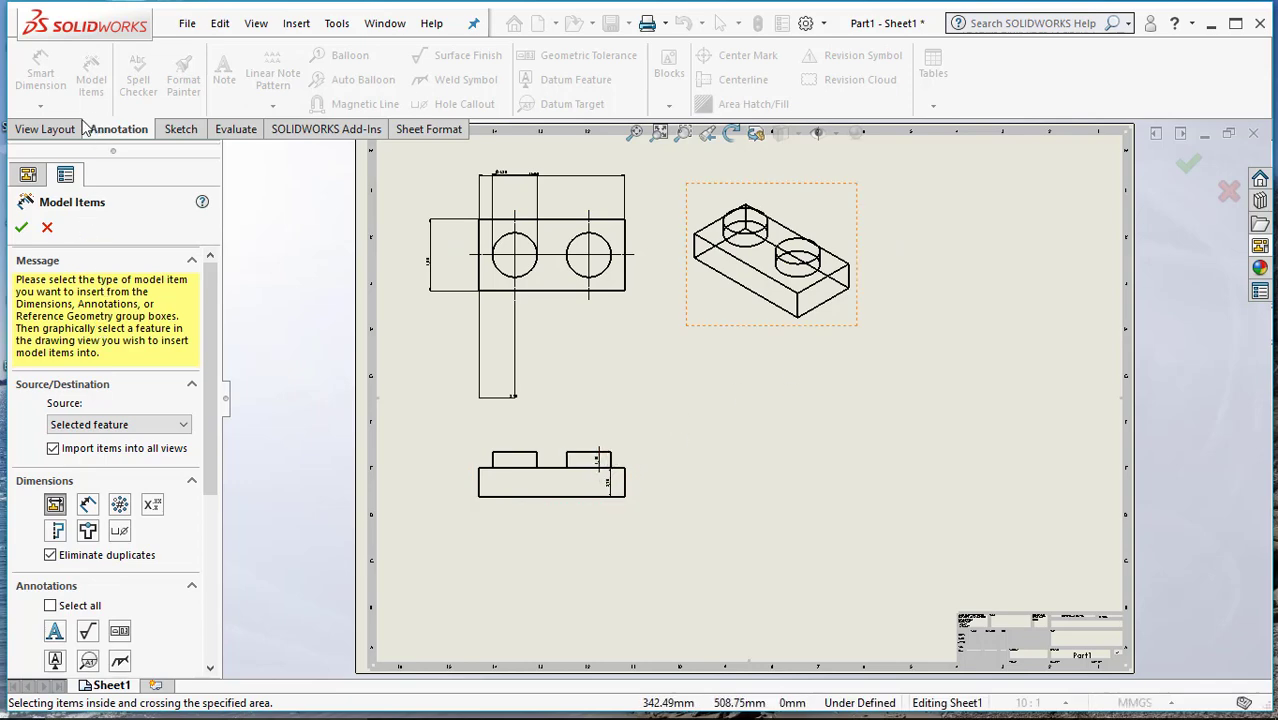
click(21, 227)
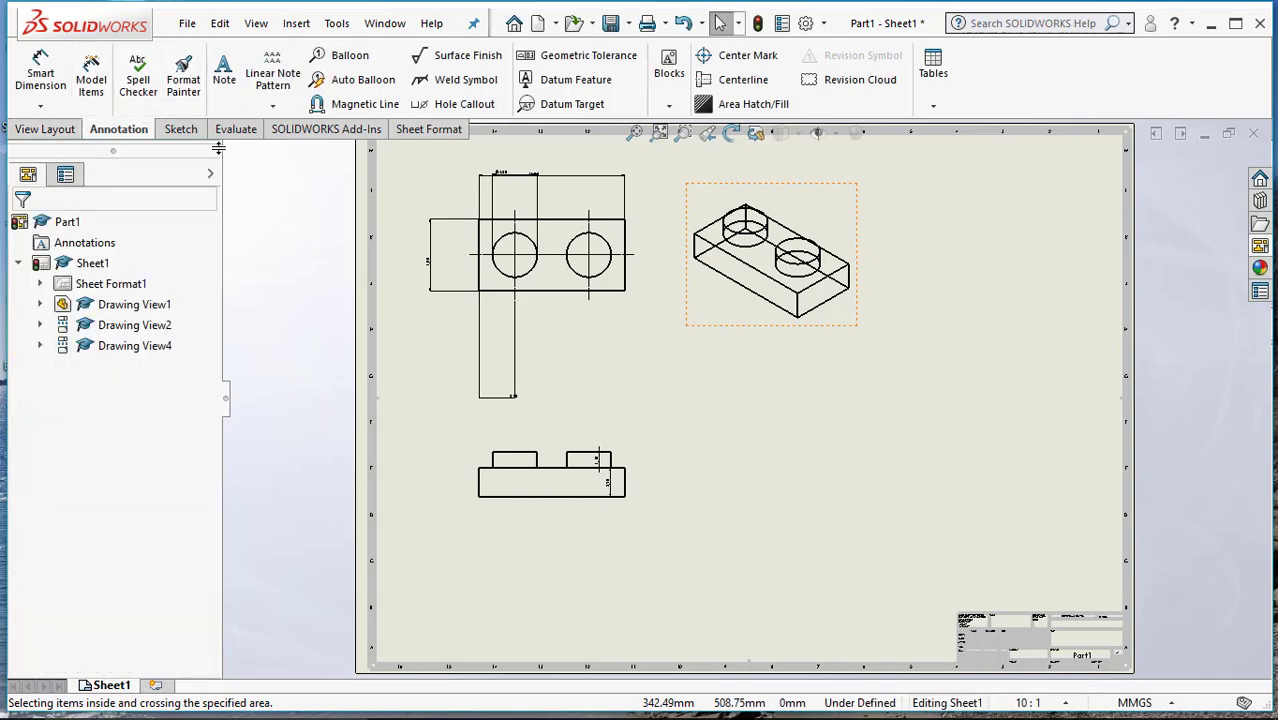
Open the sheet format for editing and change the title block's drawing number to "EGR200 Part 1"
click(424, 134)
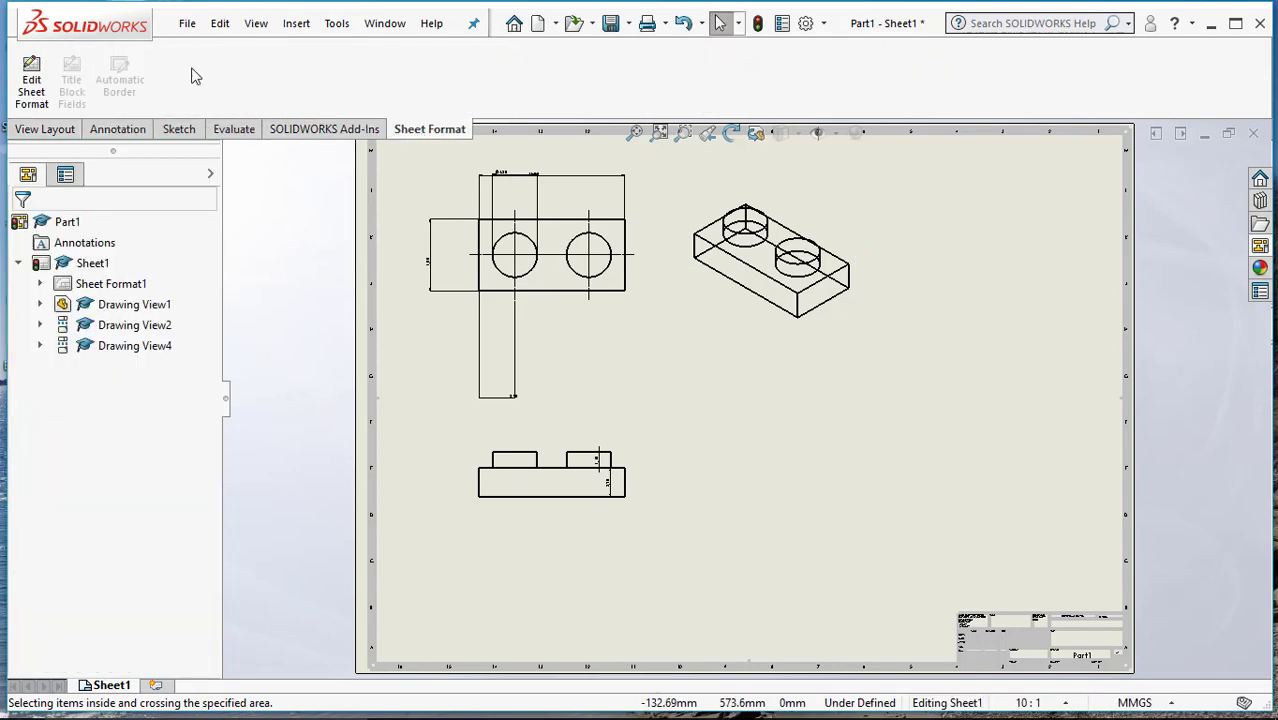
click(31, 80)
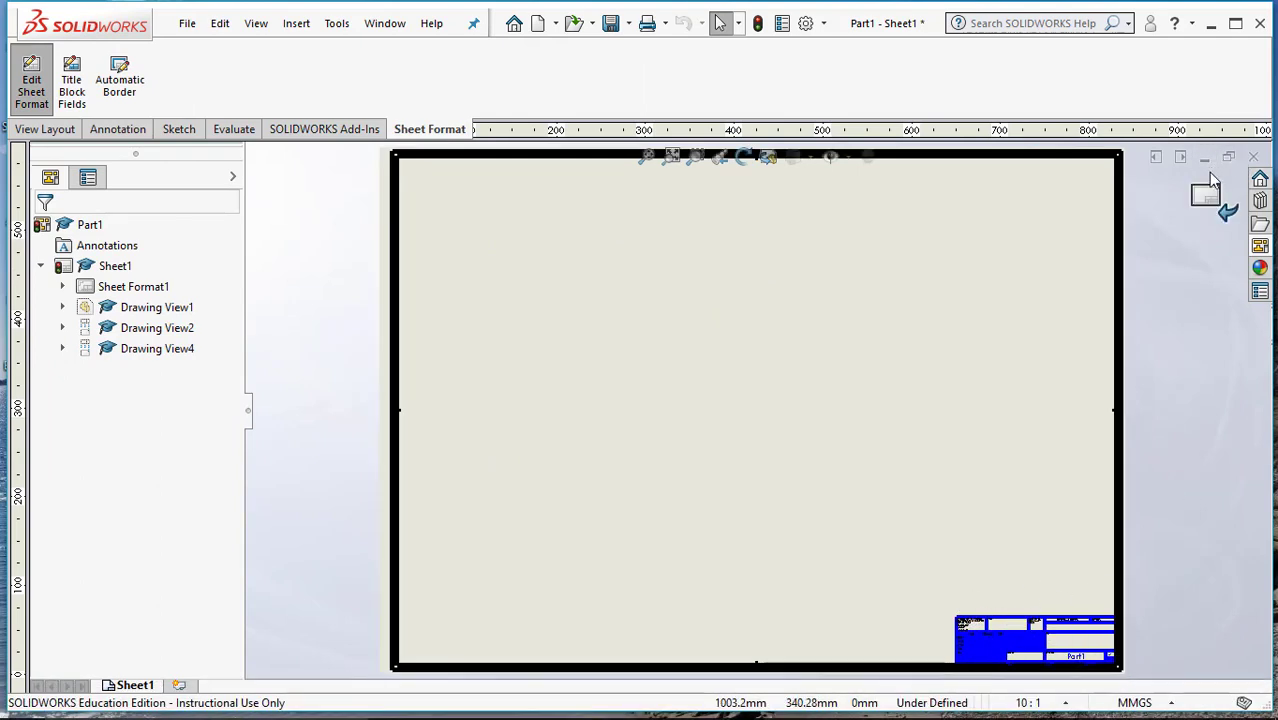
scroll(1075, 560, up, 2)
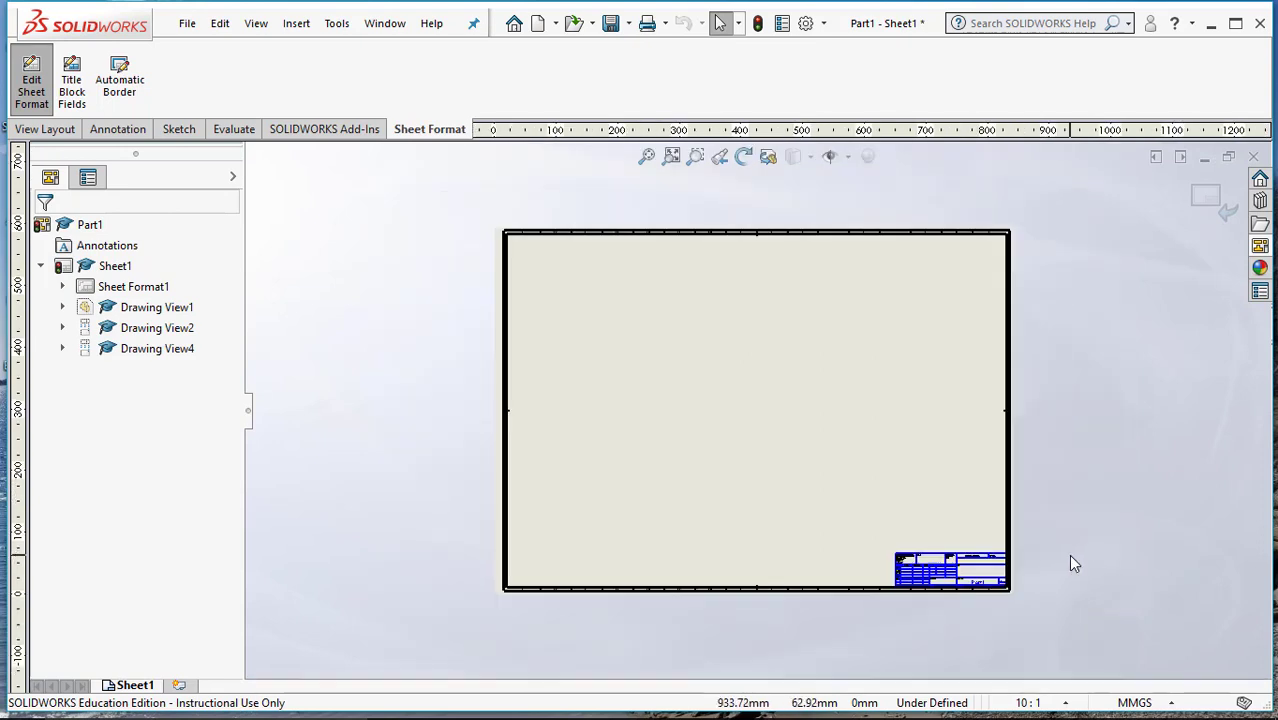
scroll(1072, 562, down, 4)
scroll(1068, 556, down, 2)
scroll(887, 514, down, 1)
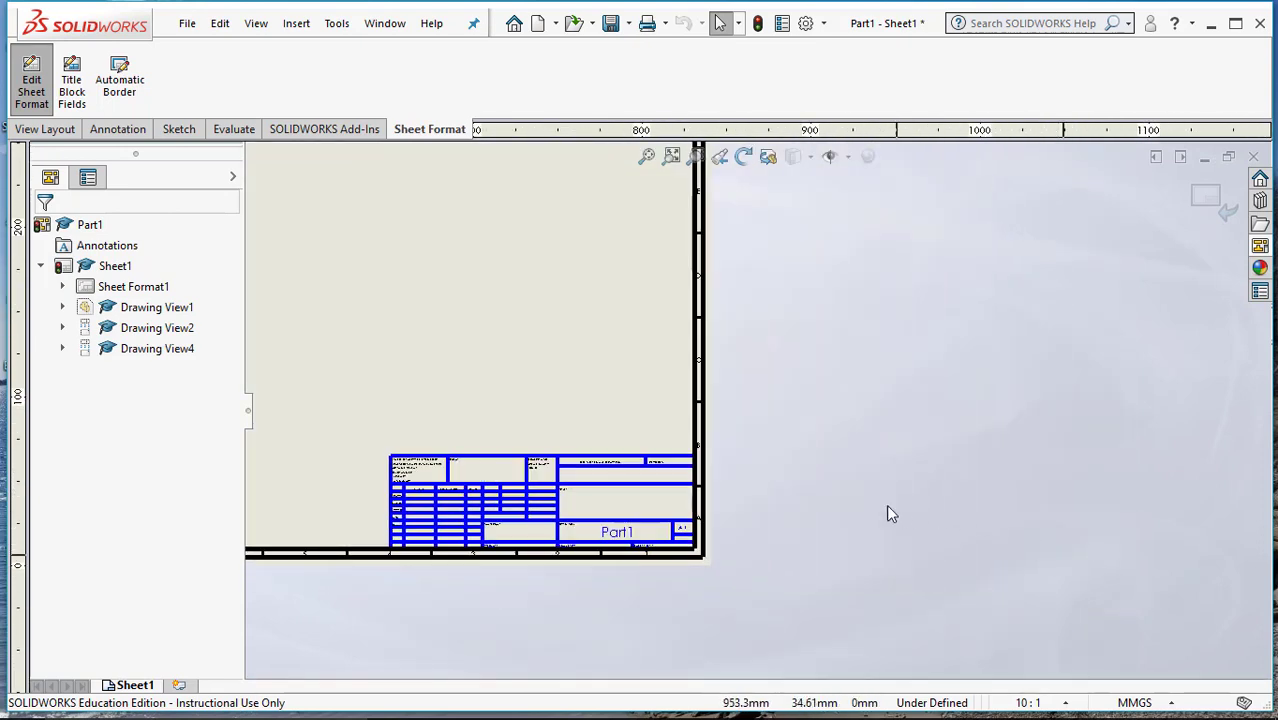
scroll(757, 501, down, 1)
scroll(756, 501, down, 1)
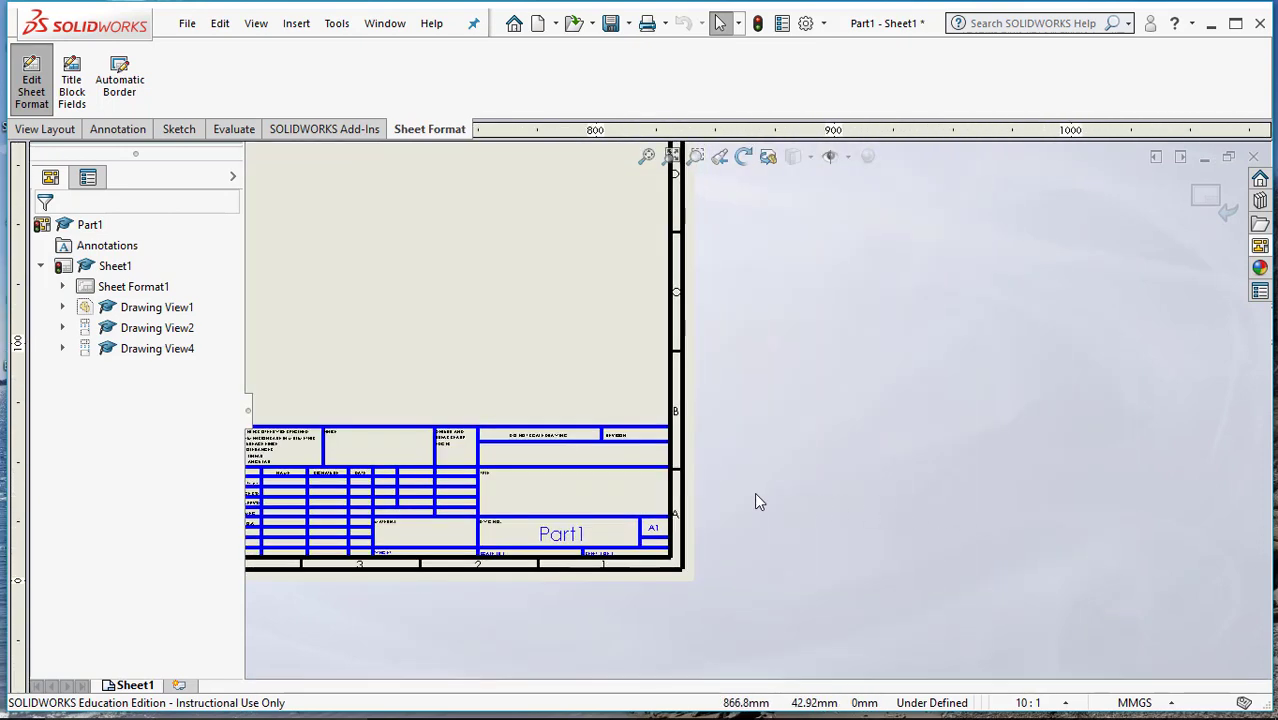
double_click(561, 537)
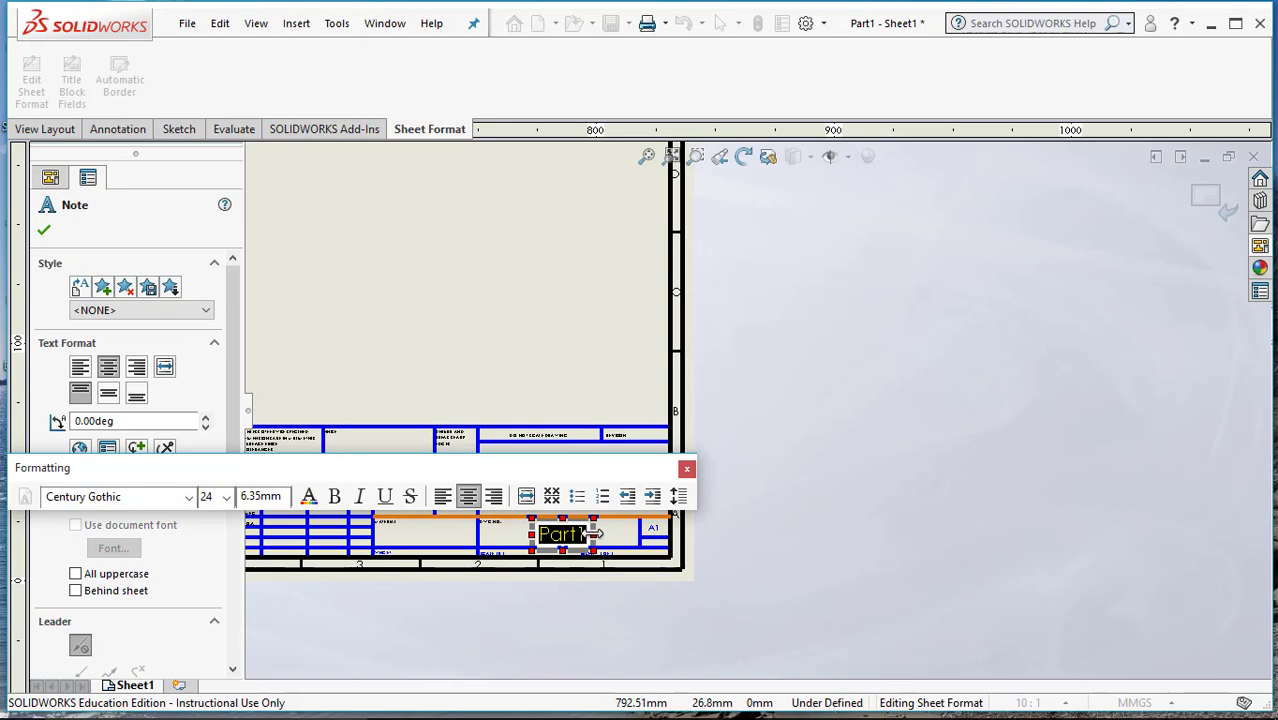
text(EGRE)
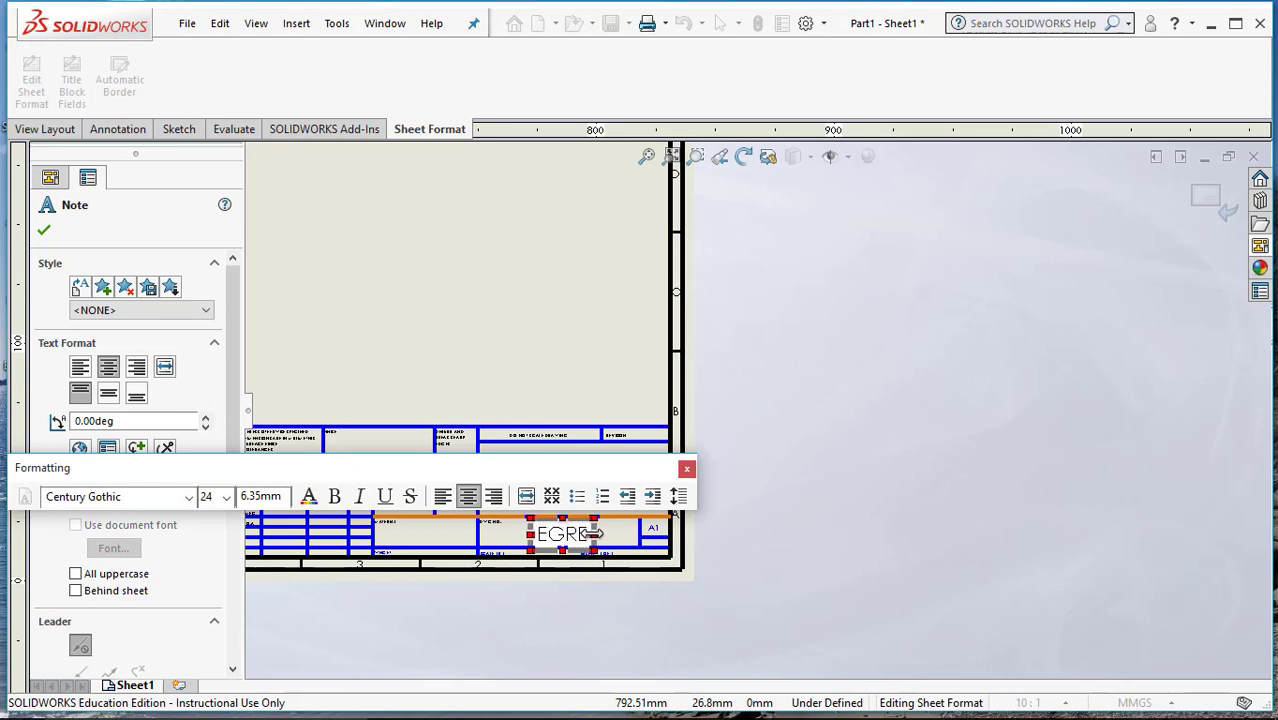
key(BackSpace)
text(200 Paret)
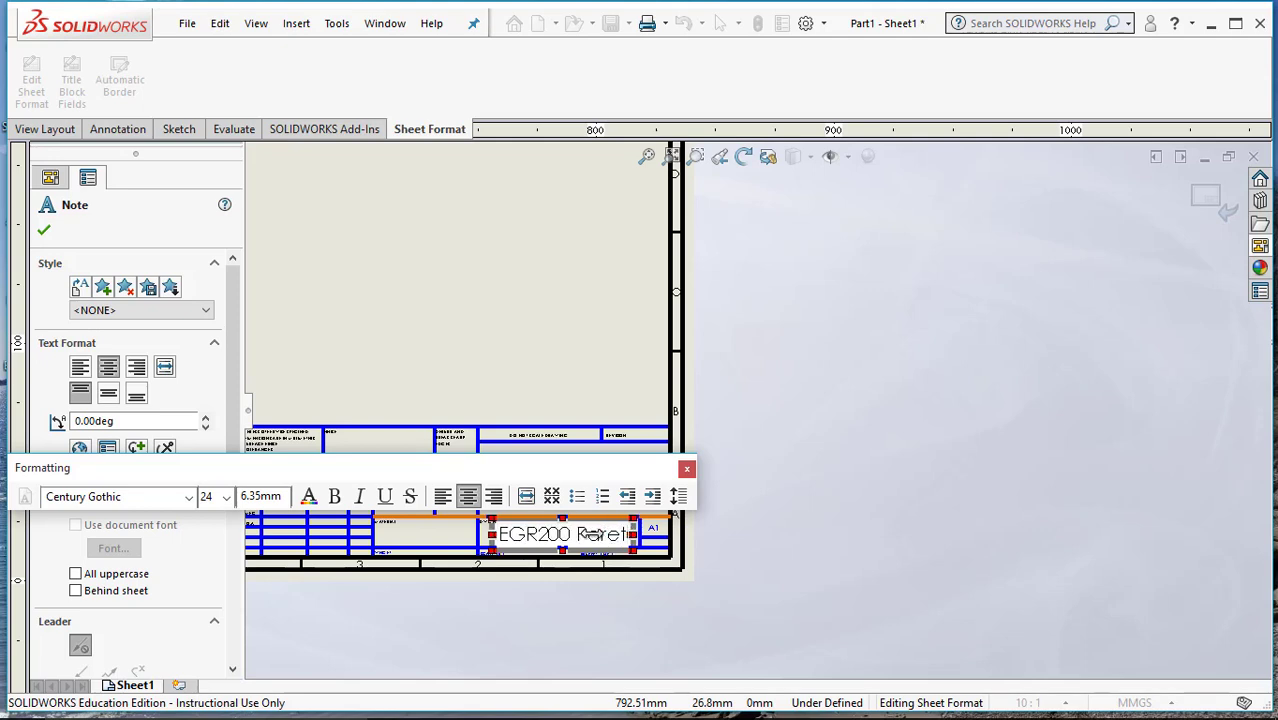
key(BackSpace)
text(t 1)
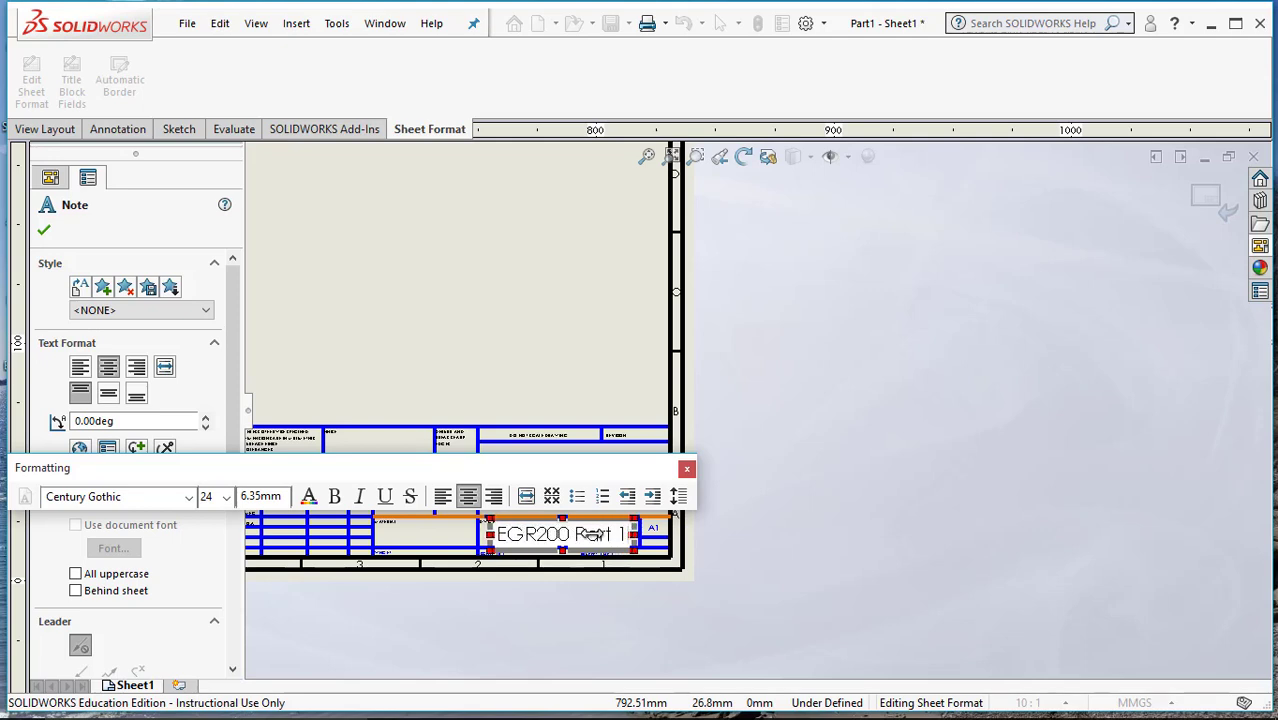
click(687, 469)
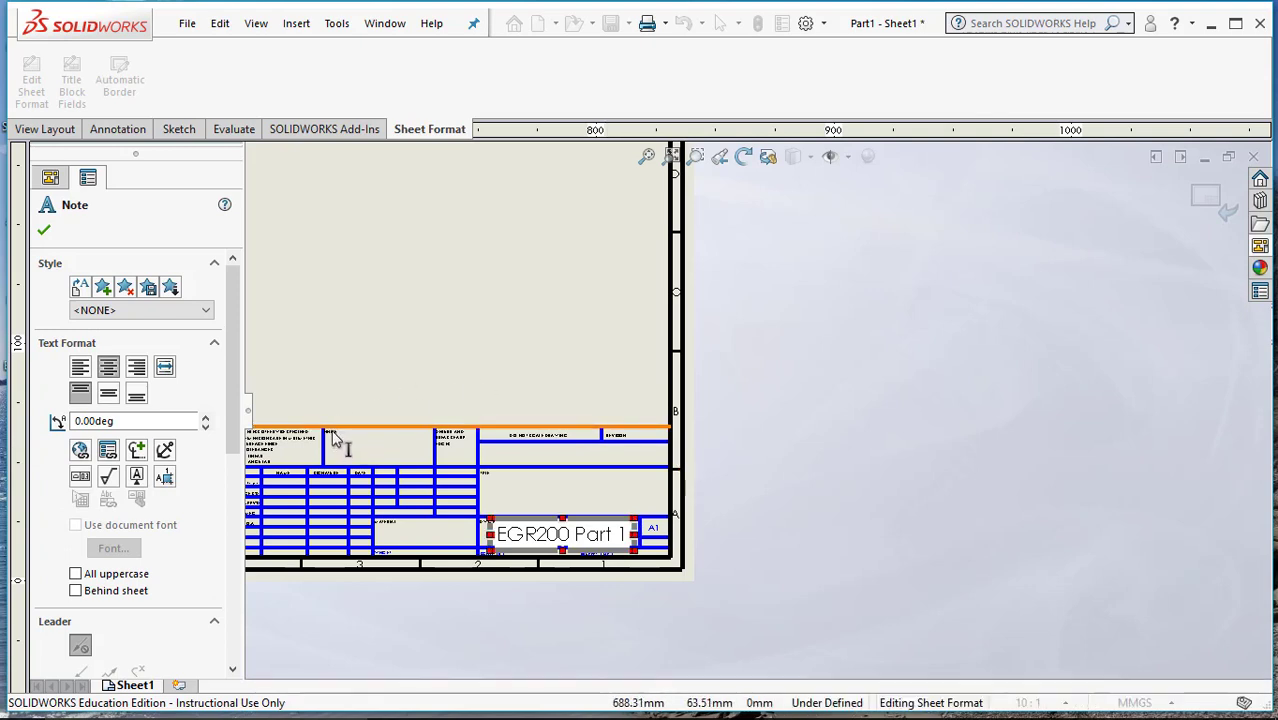
Add ABS after the MATERIAL label in the title block
click(386, 524)
click(387, 523)
click(388, 530)
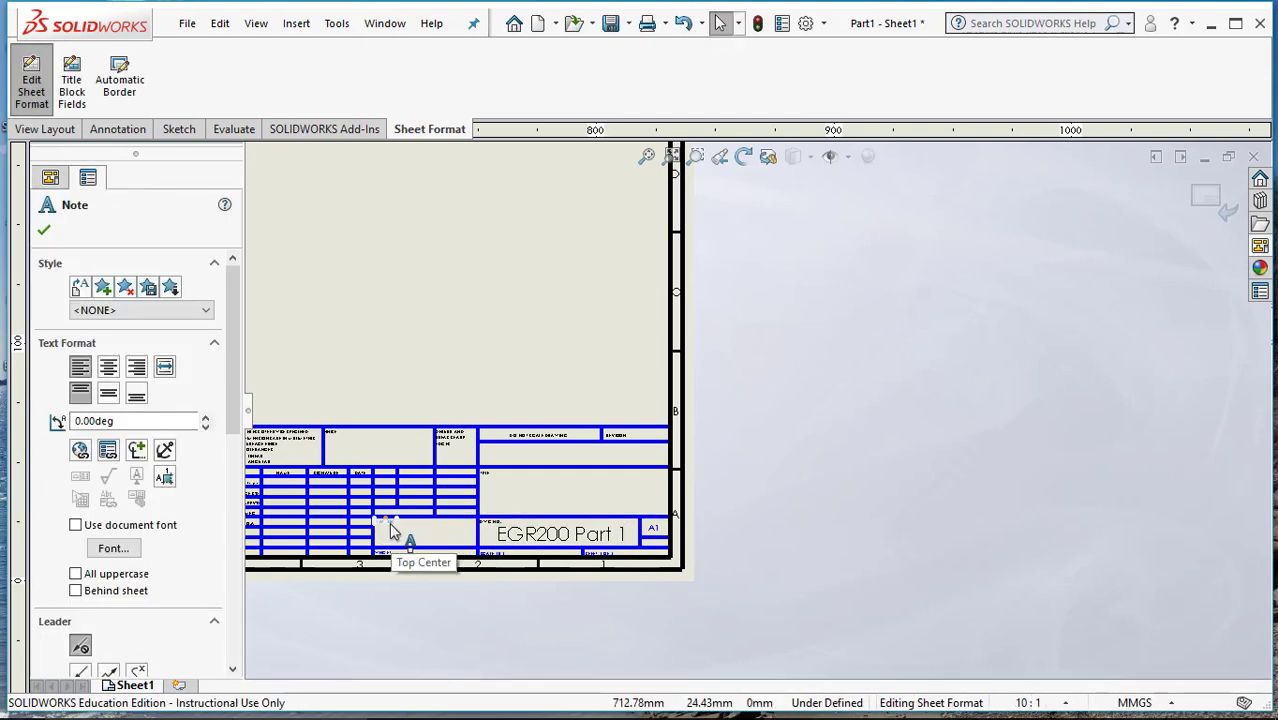
scroll(388, 525, up, 3)
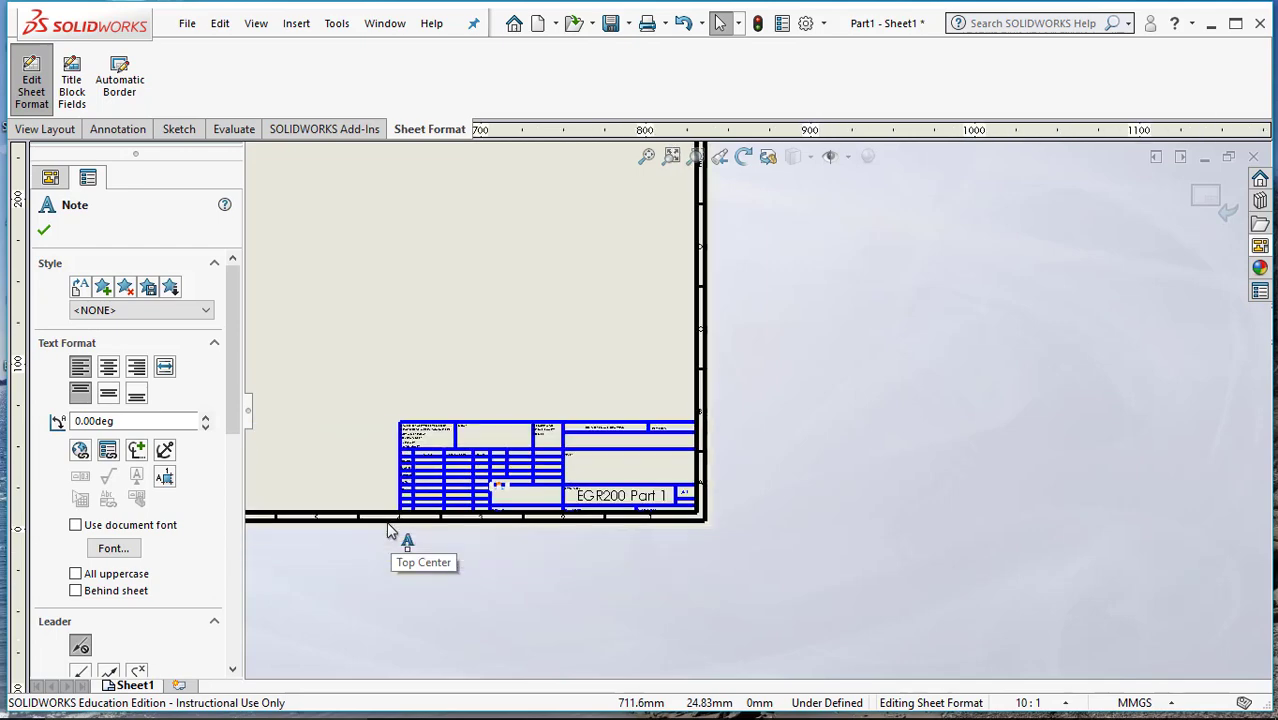
scroll(388, 525, down, 3)
scroll(708, 440, down, 1)
scroll(708, 440, down, 3)
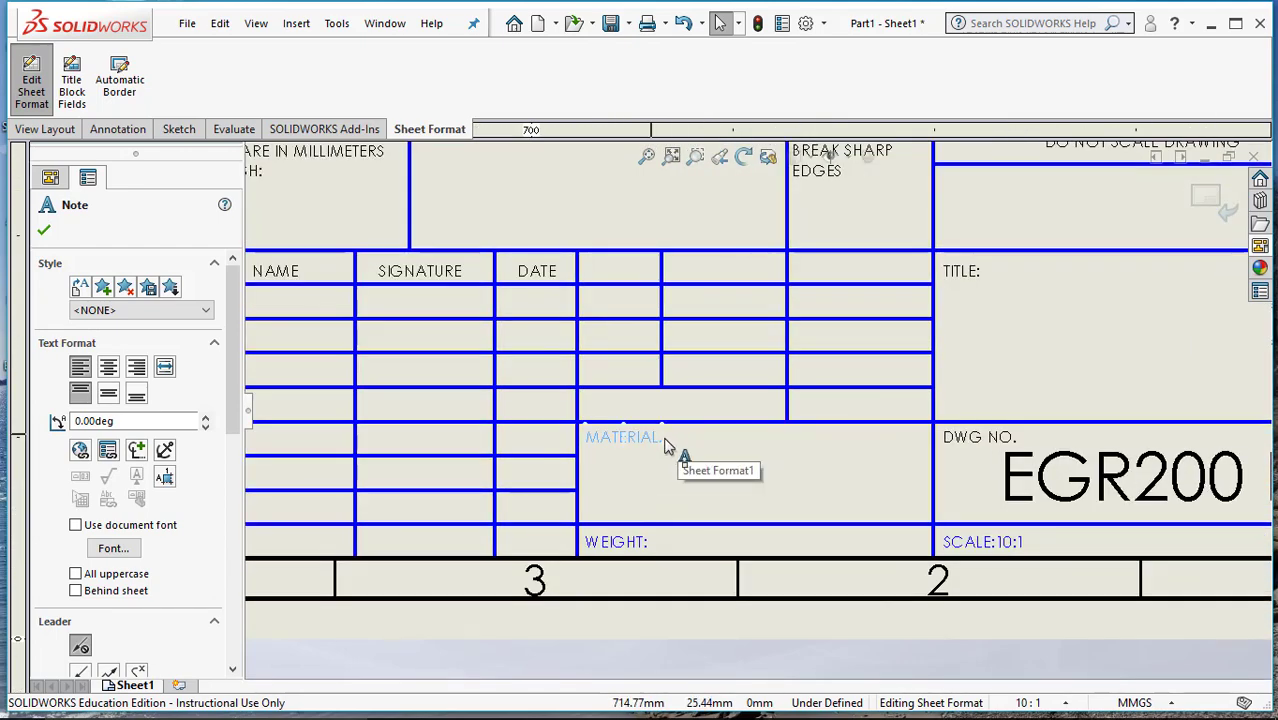
double_click(680, 441)
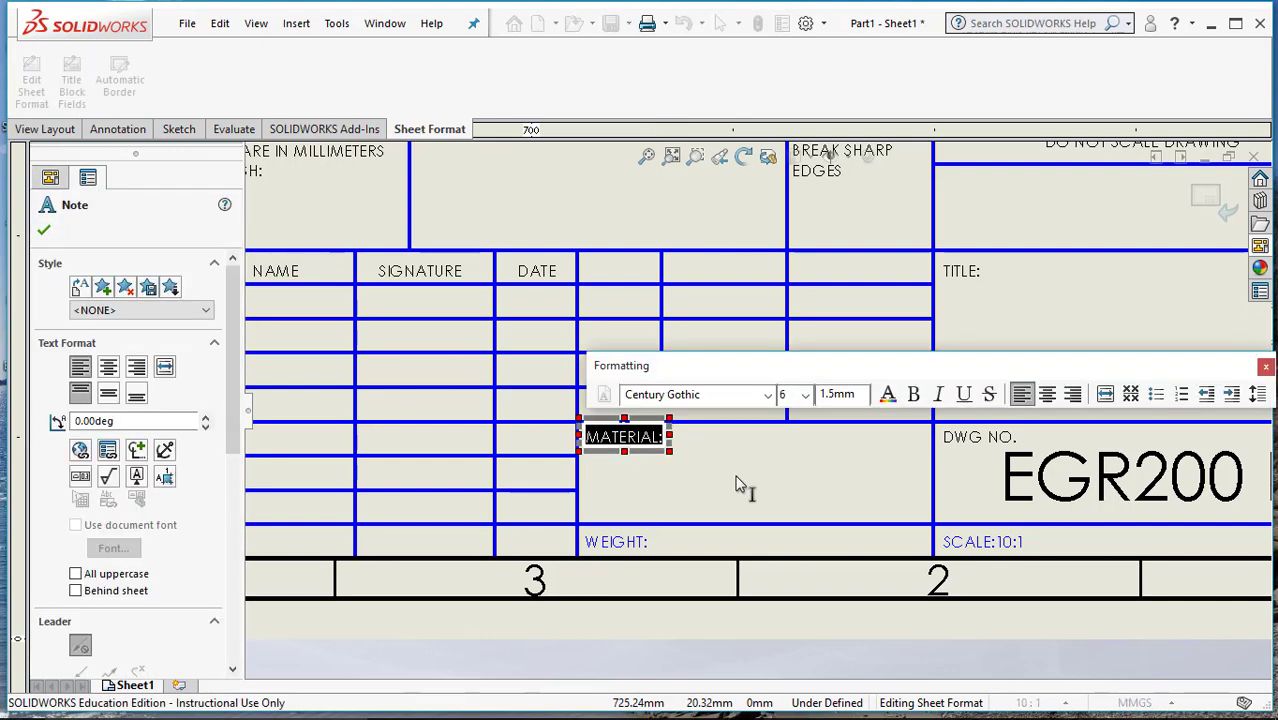
click(661, 436)
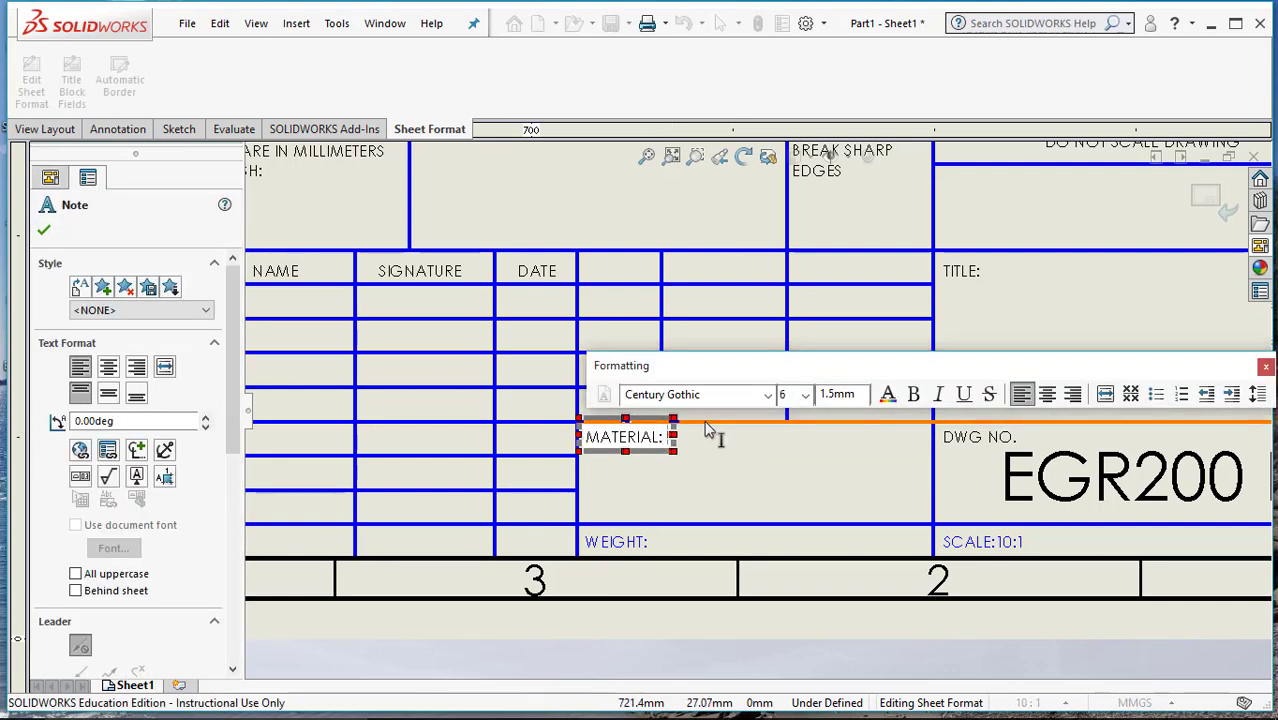
text(ABS)
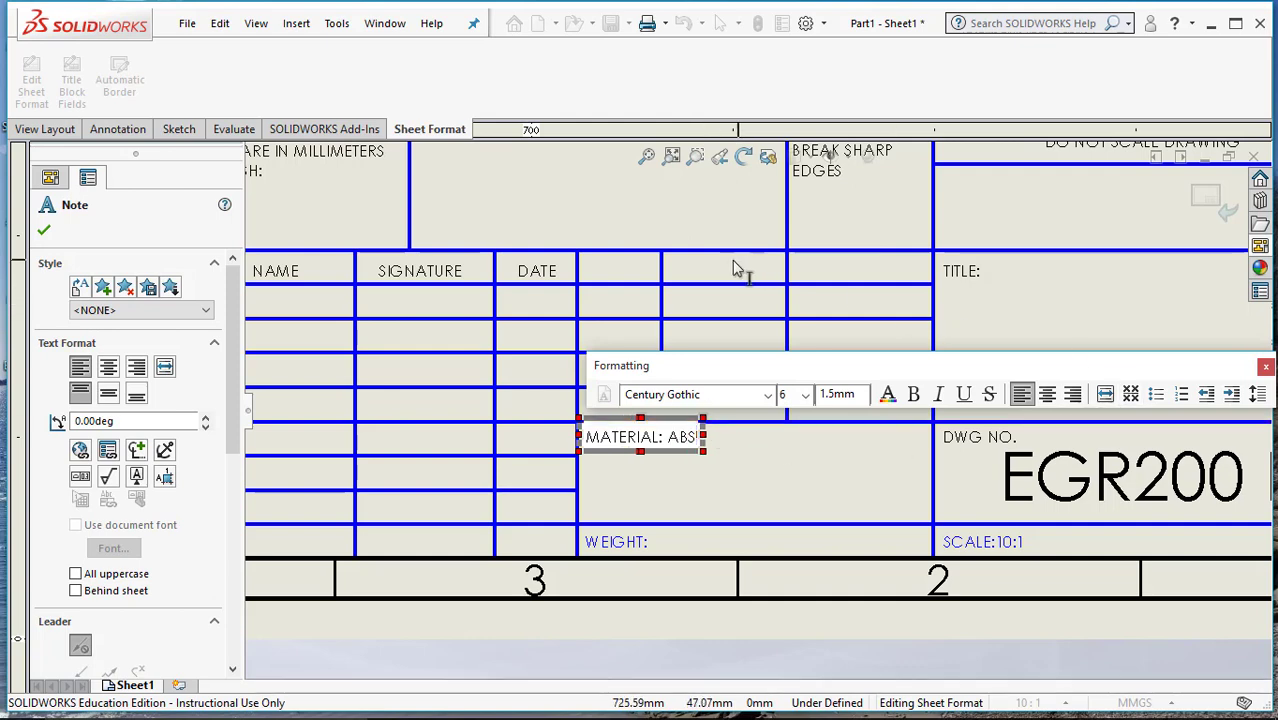
click(322, 312)
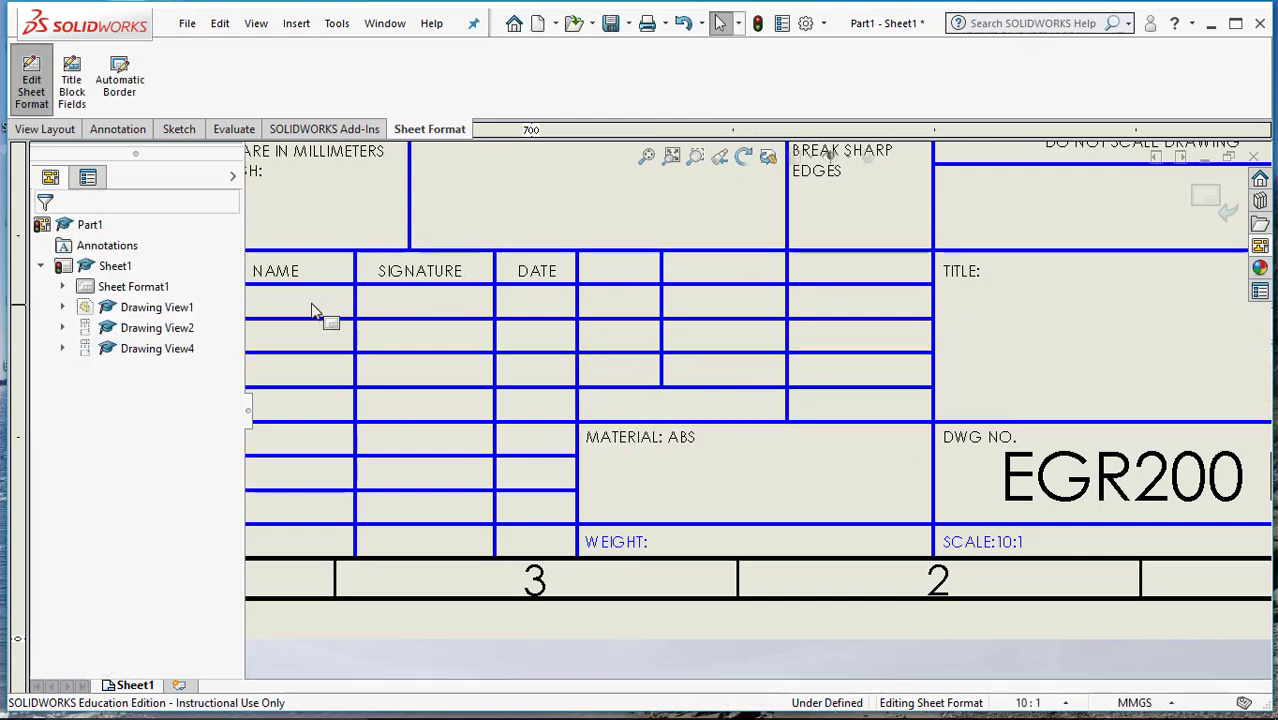
Enter the drafter's initials in the first row under NAME in the title block
click(275, 302)
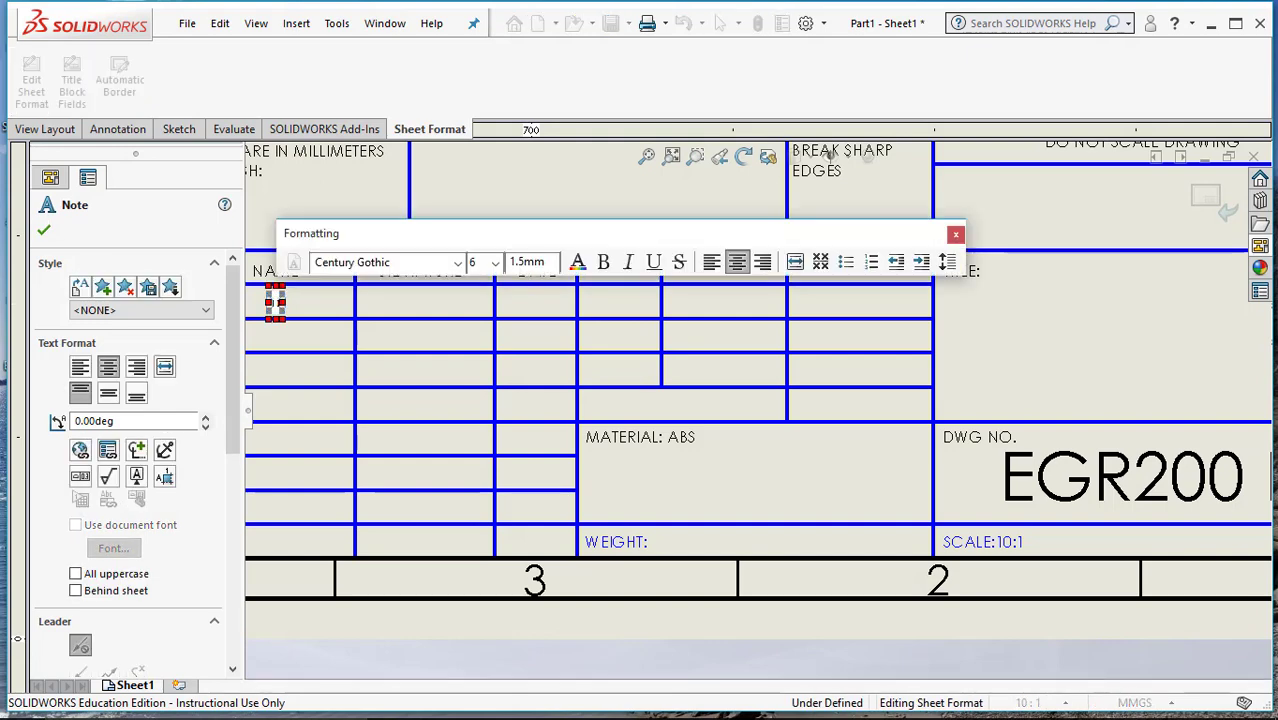
text(JDK)
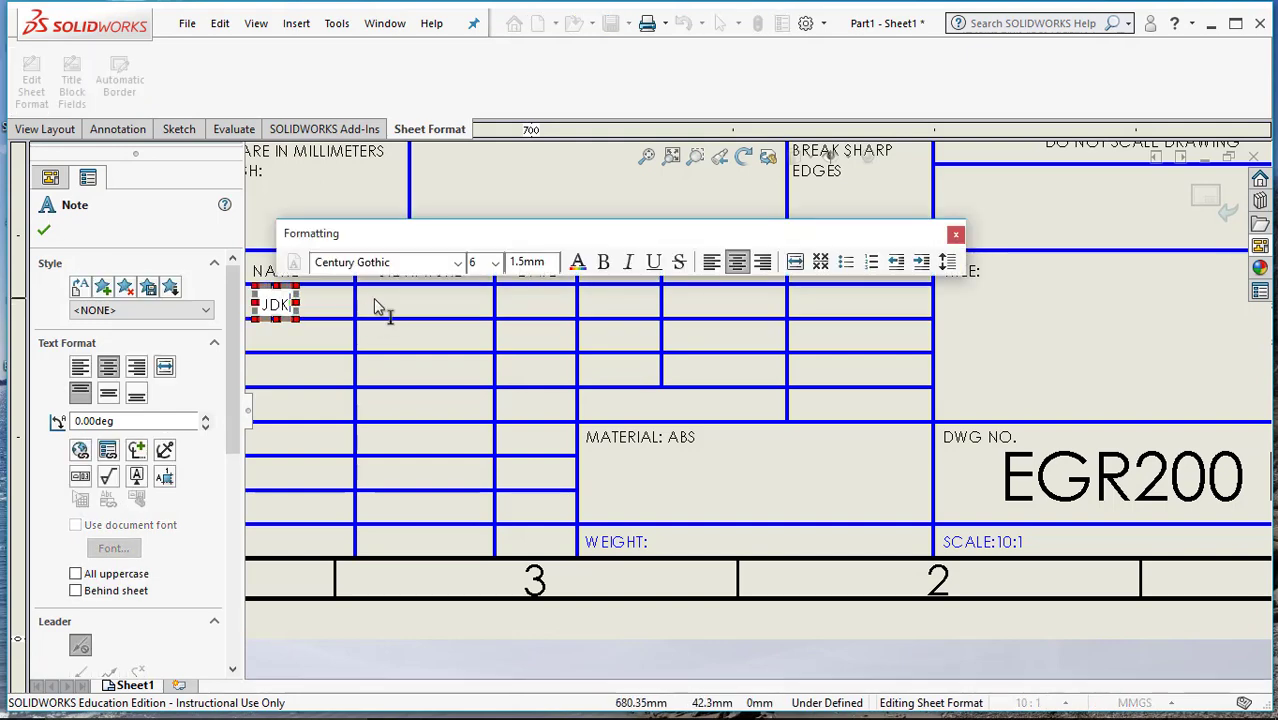
click(380, 308)
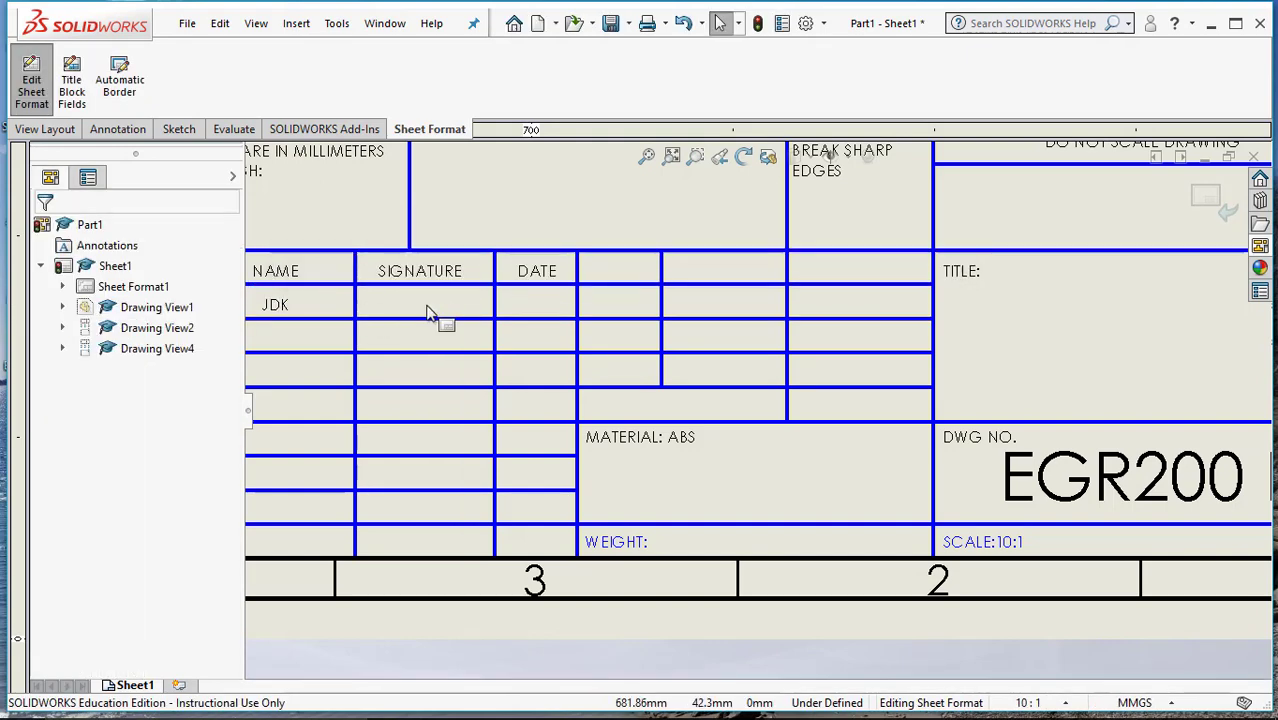
right_click(518, 307)
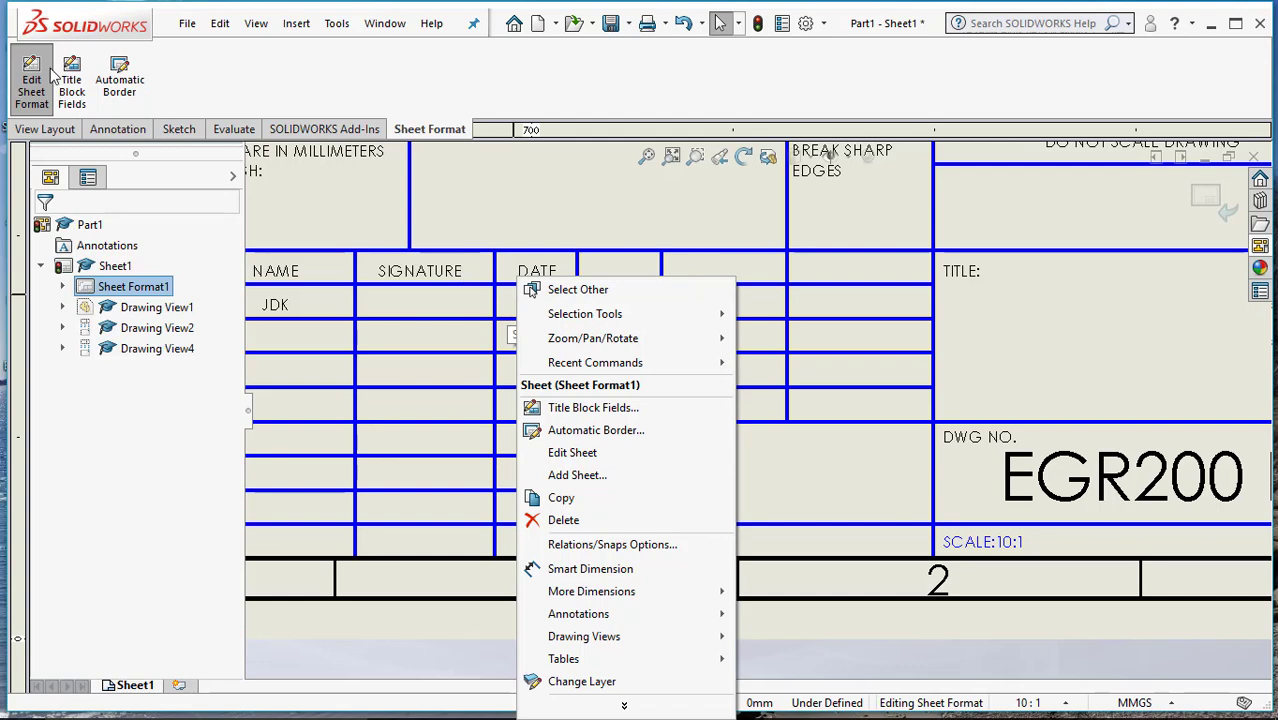
click(572, 452)
double_click(518, 299)
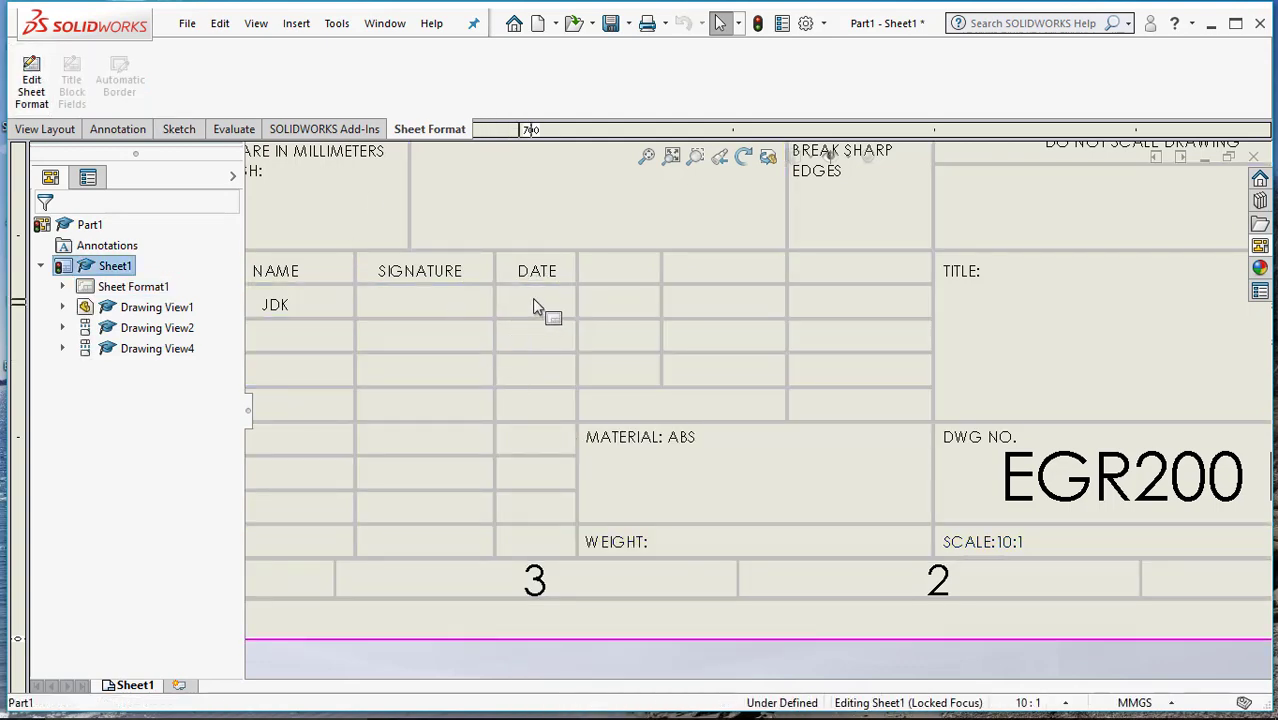
right_click(534, 301)
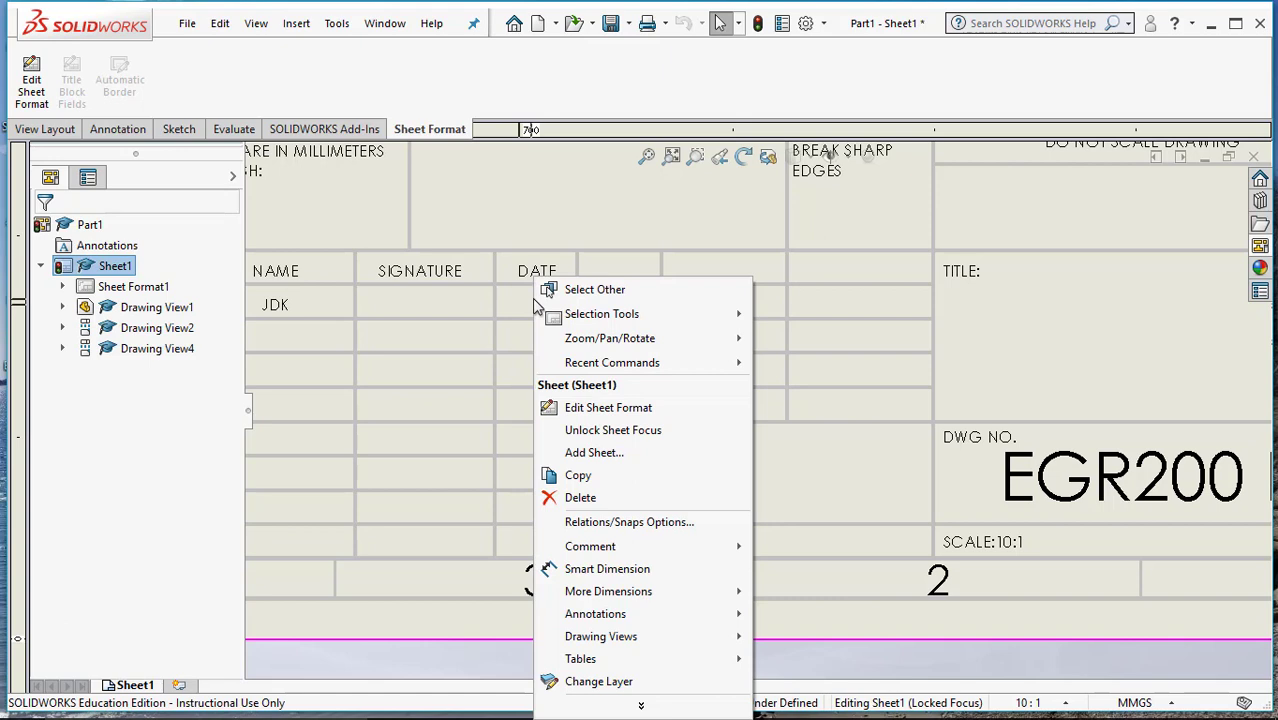
click(40, 70)
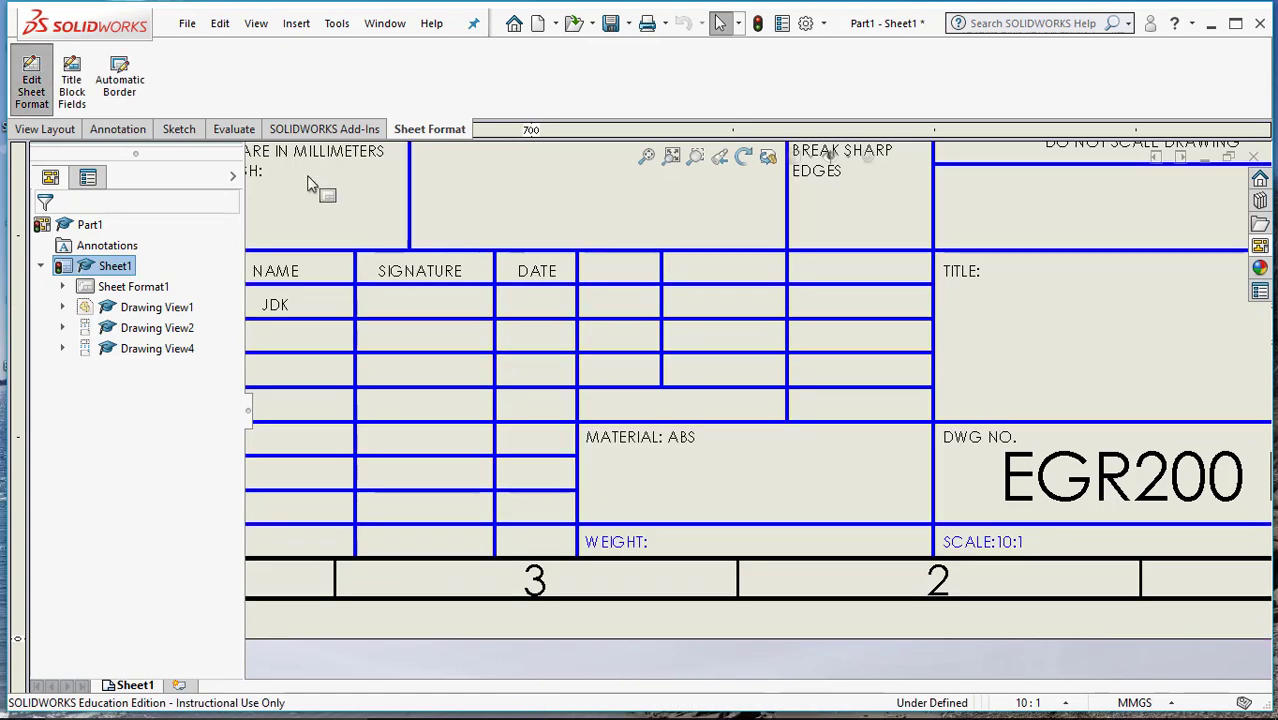
Enter 1/29/20 in the first row under DATE in the title block and exit sheet format editing
double_click(535, 304)
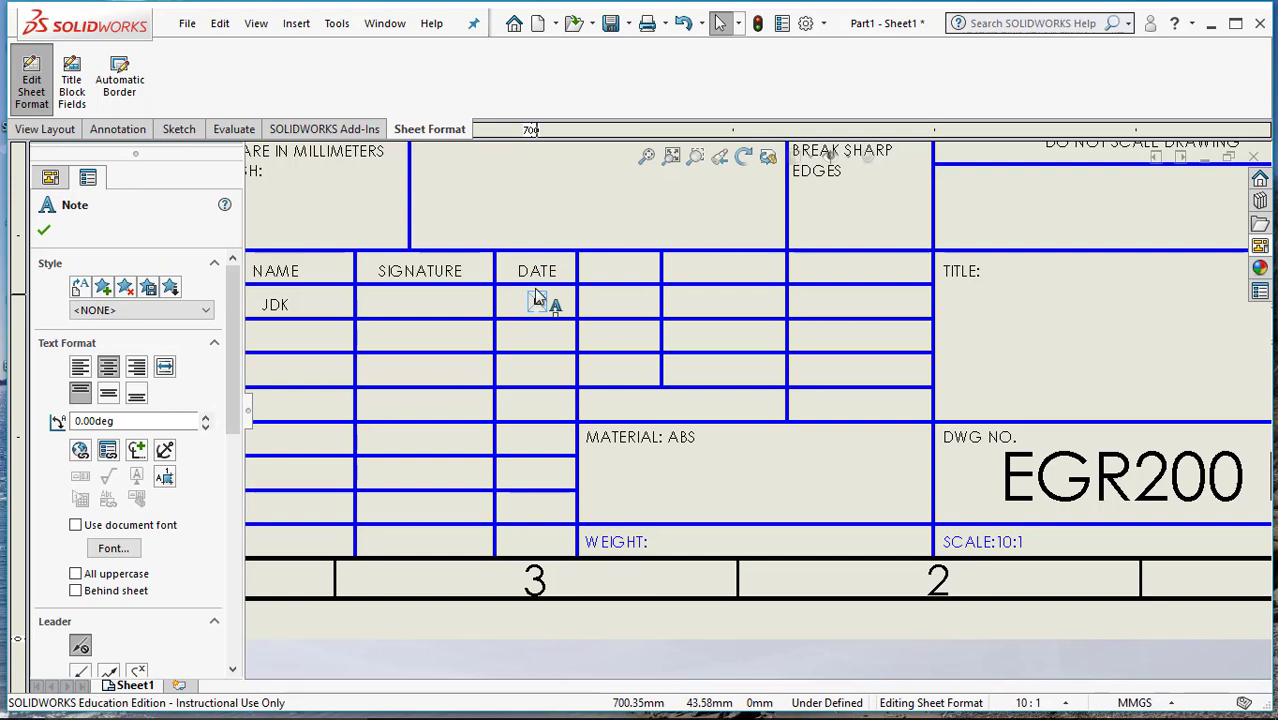
click(537, 303)
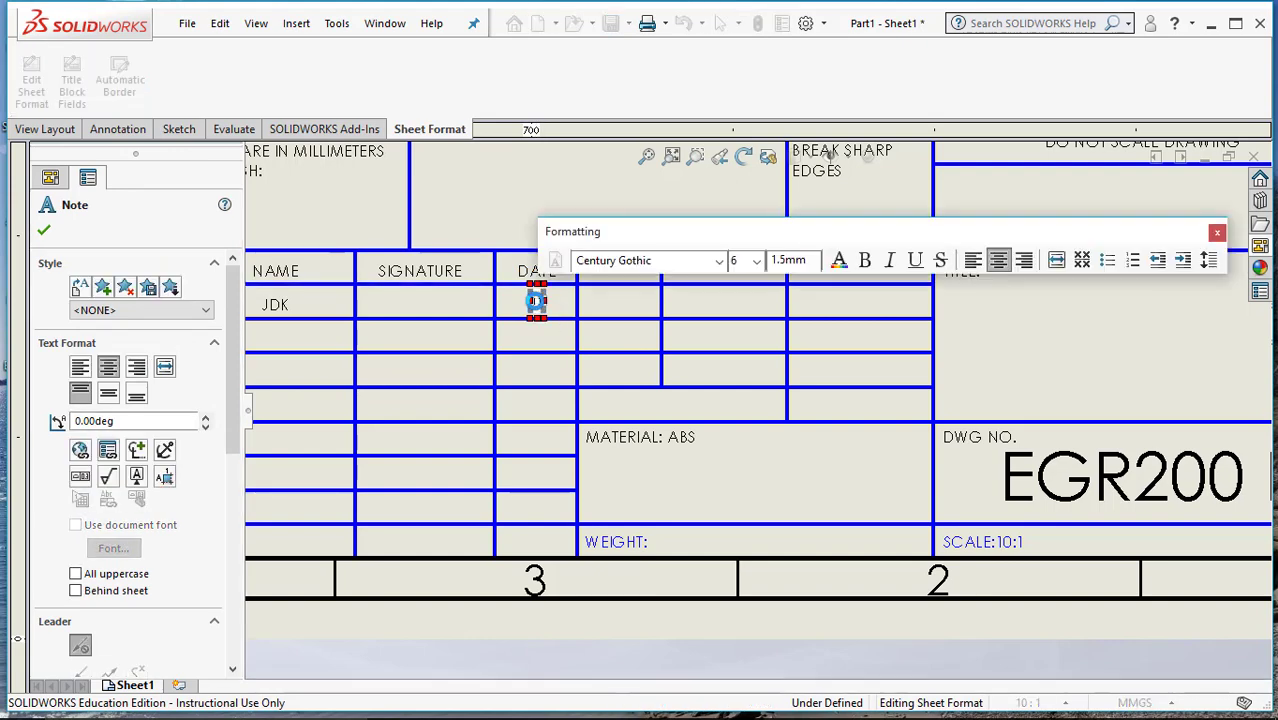
text(1/27)
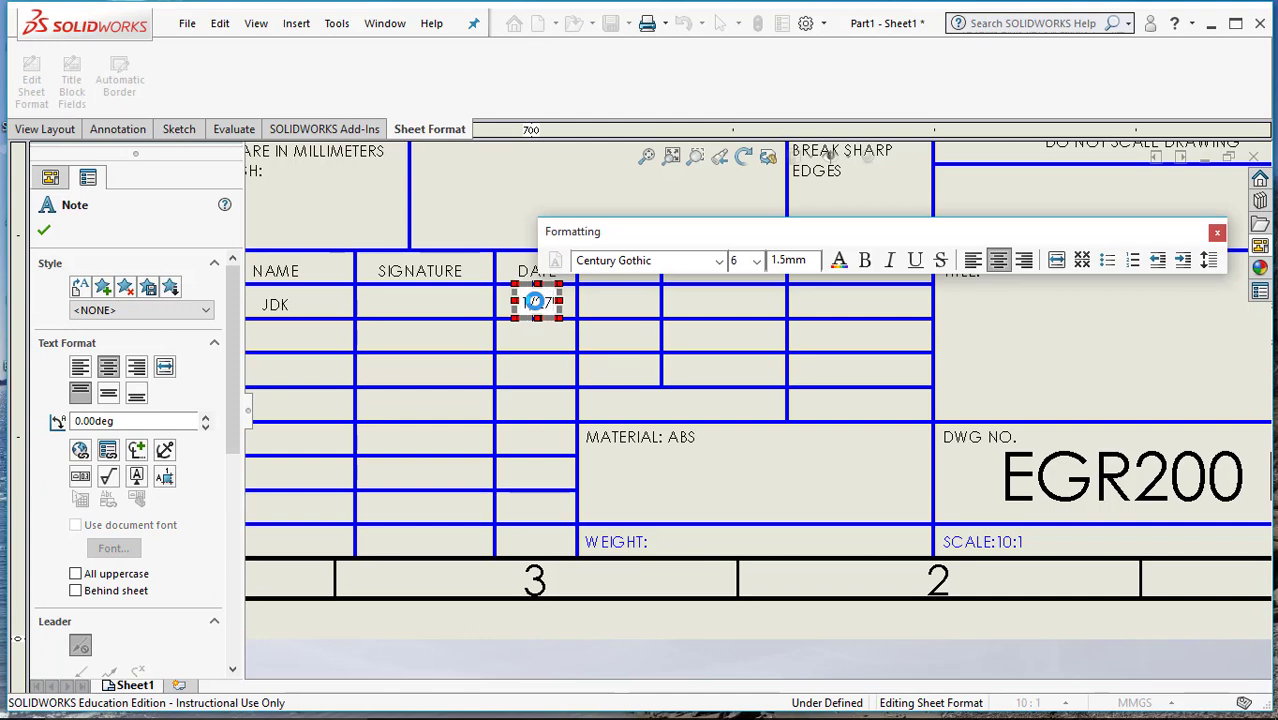
key(BackSpace)
text(9/20)
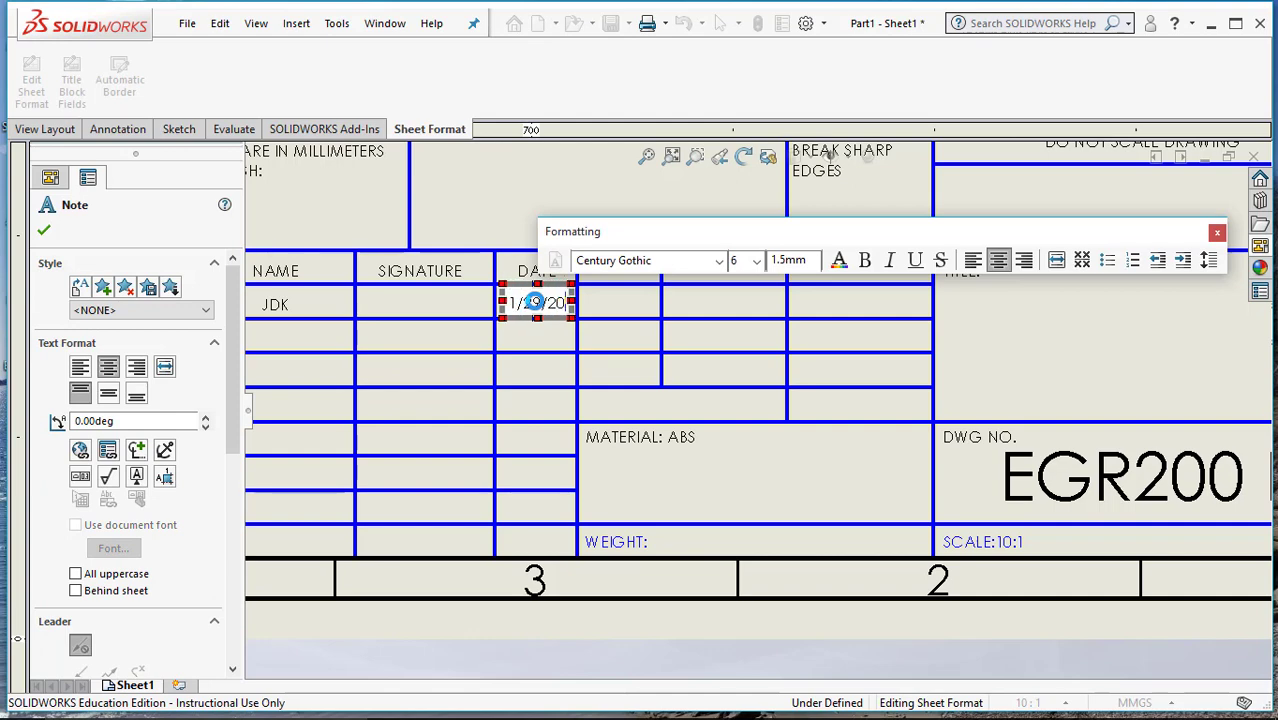
key(Return)
key(BackSpace)
click(1217, 232)
click(802, 291)
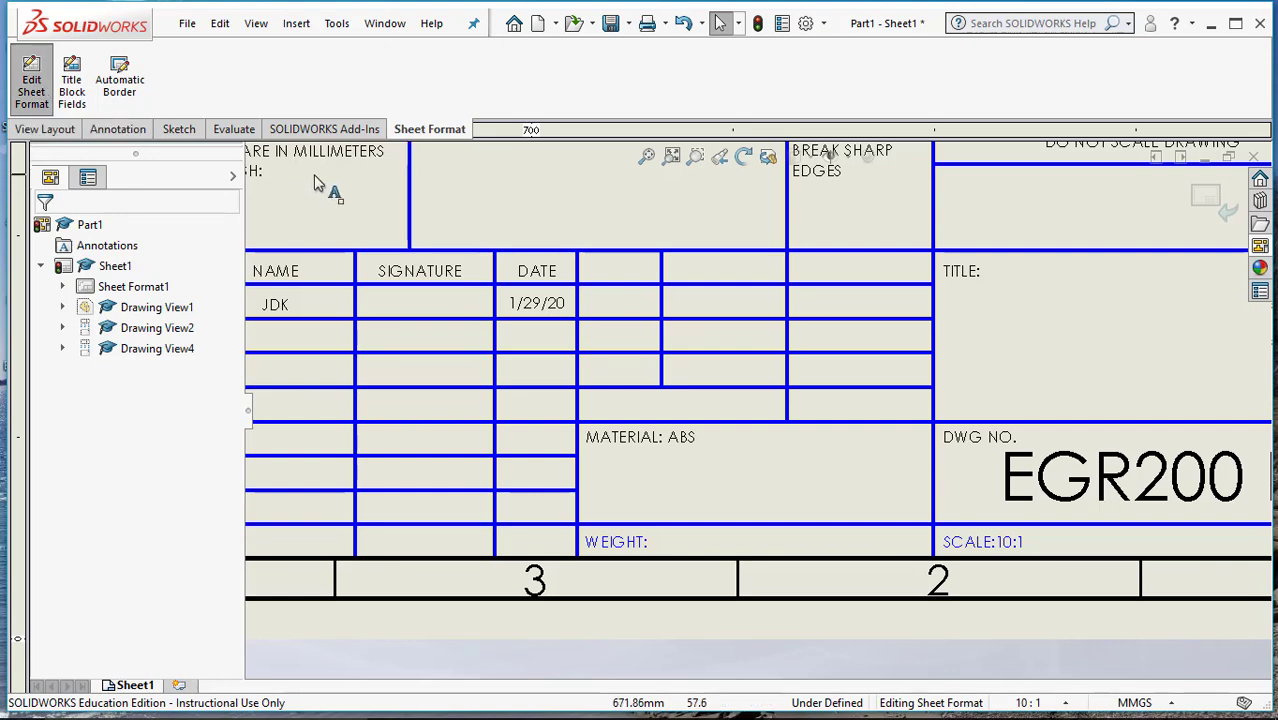
click(36, 83)
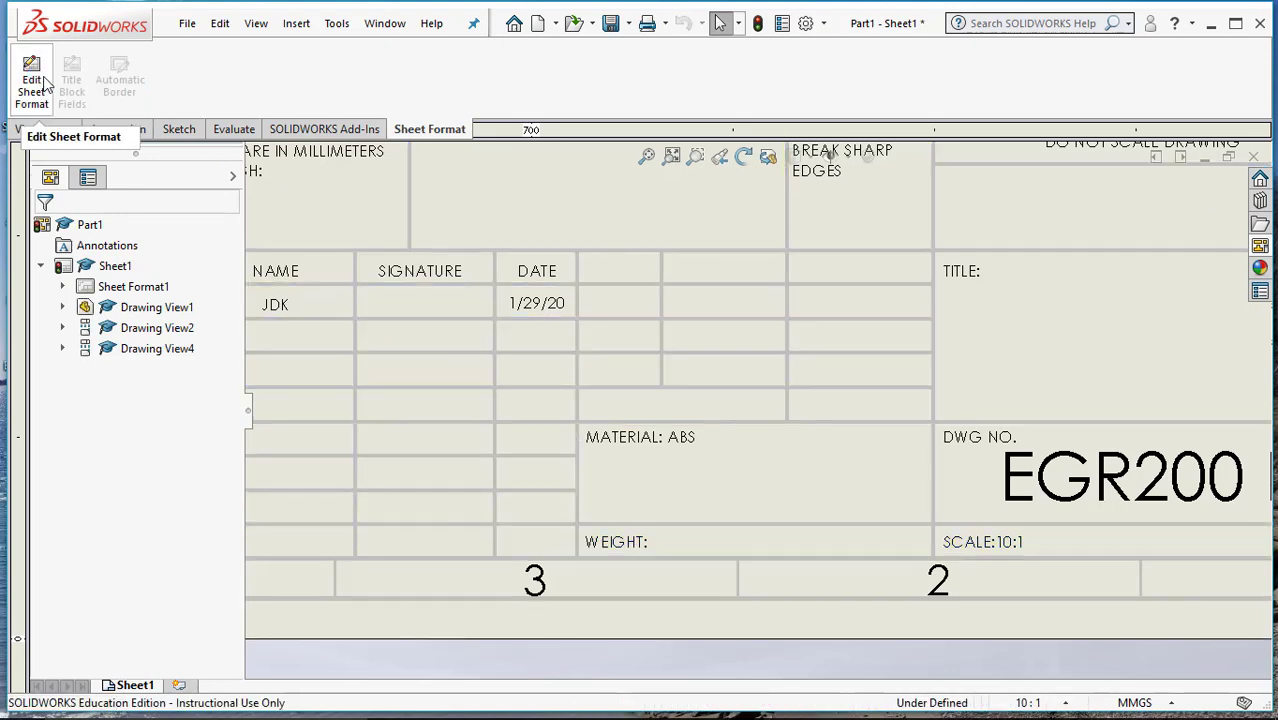
Save the drawing in Adobe Portable Document Format (*.pdf) in the Documents folder under the file name EGR200_Part1.PDF
scroll(703, 303, up, 5)
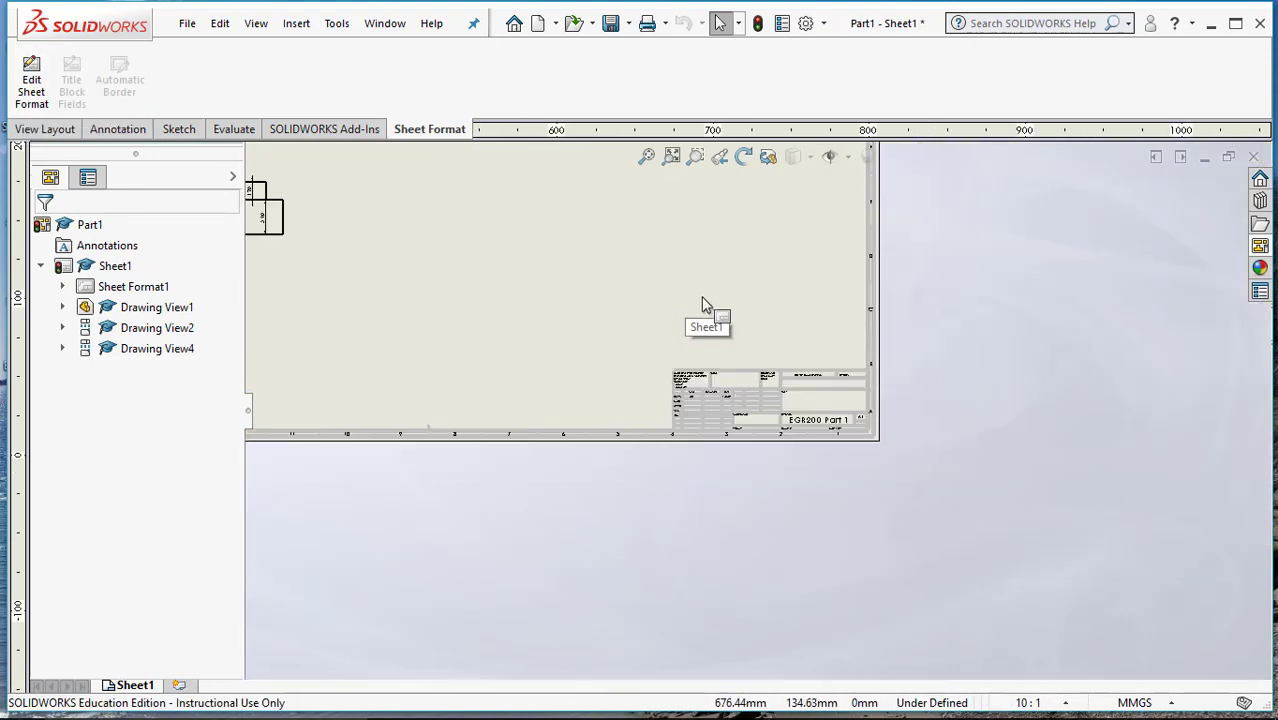
scroll(703, 303, up, 3)
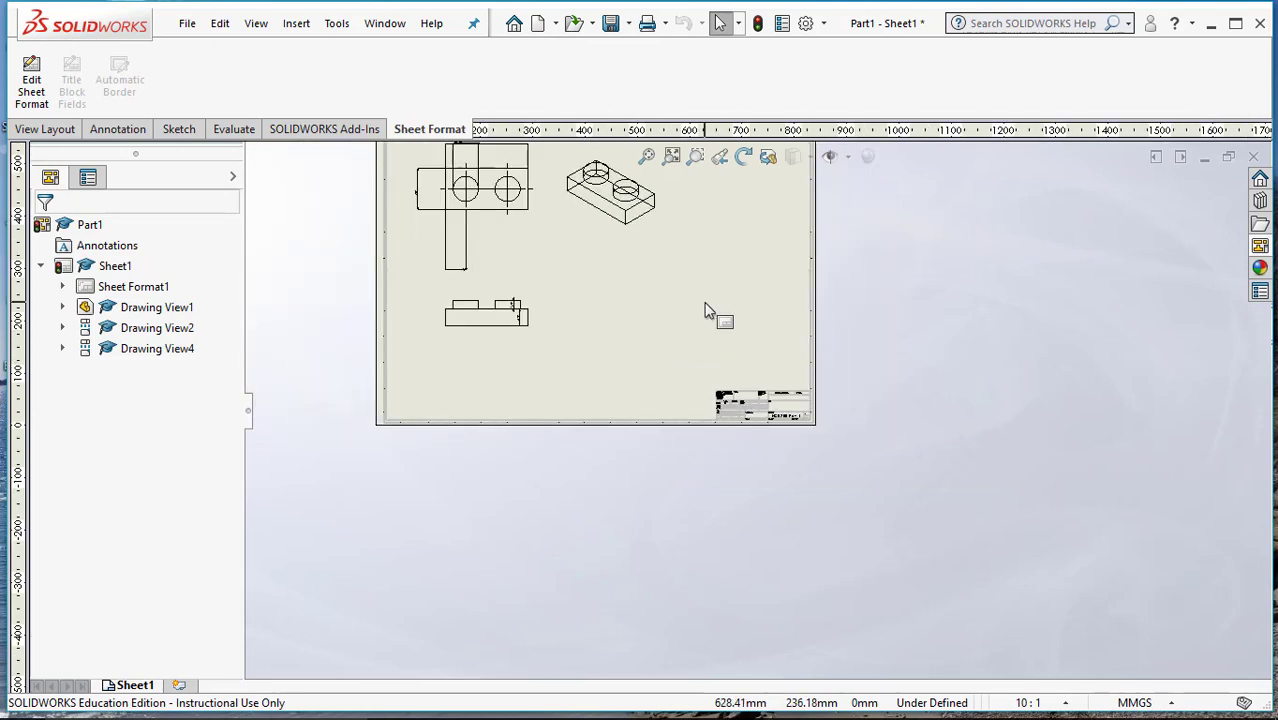
click(194, 28)
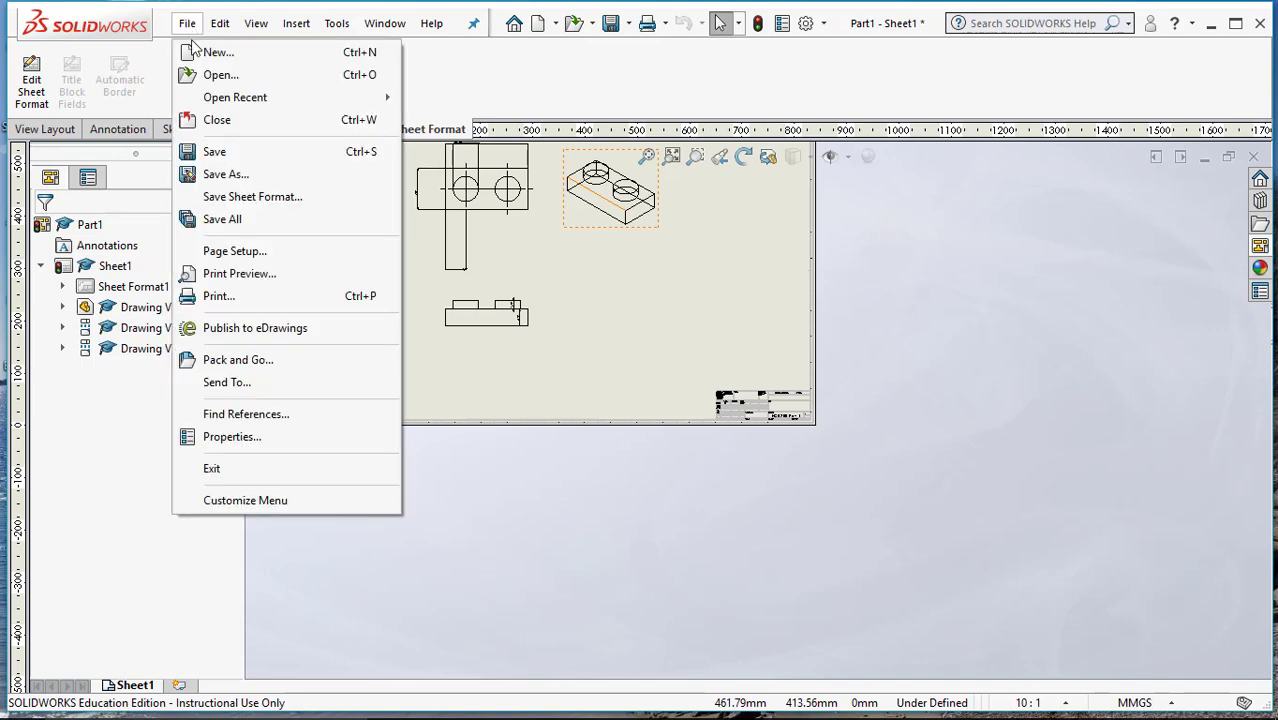
click(236, 181)
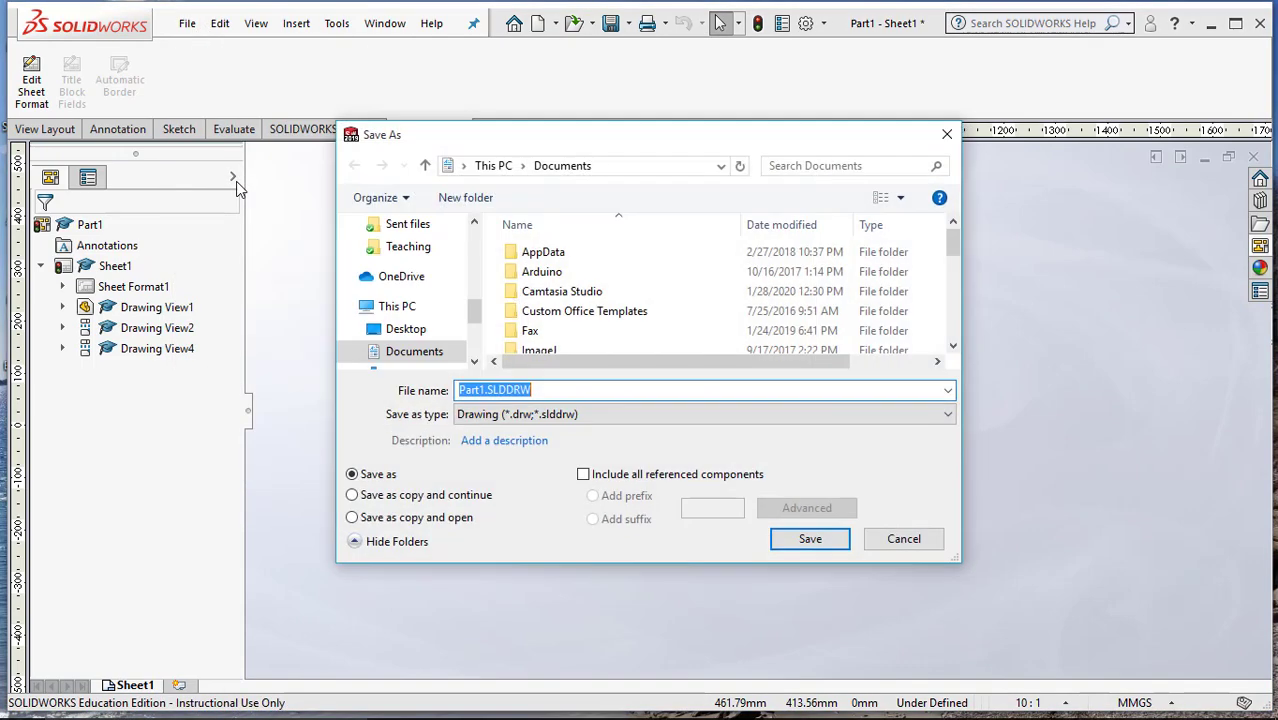
click(482, 414)
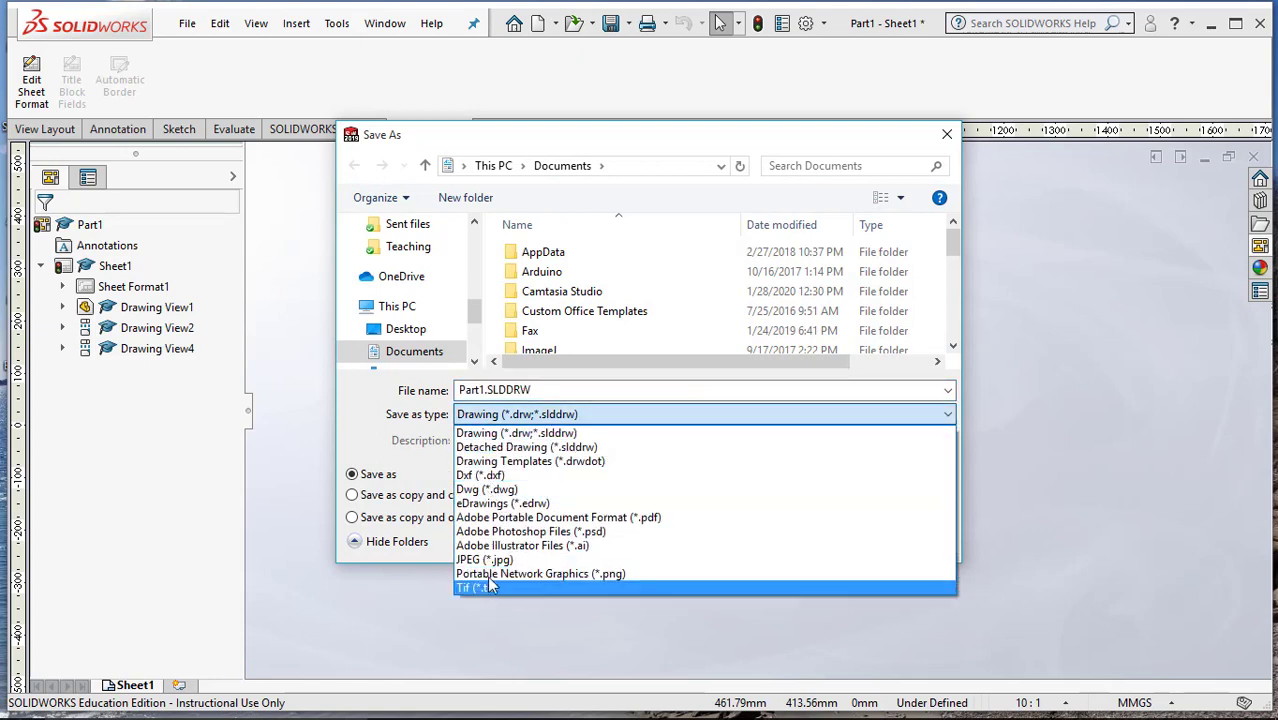
click(500, 517)
click(484, 447)
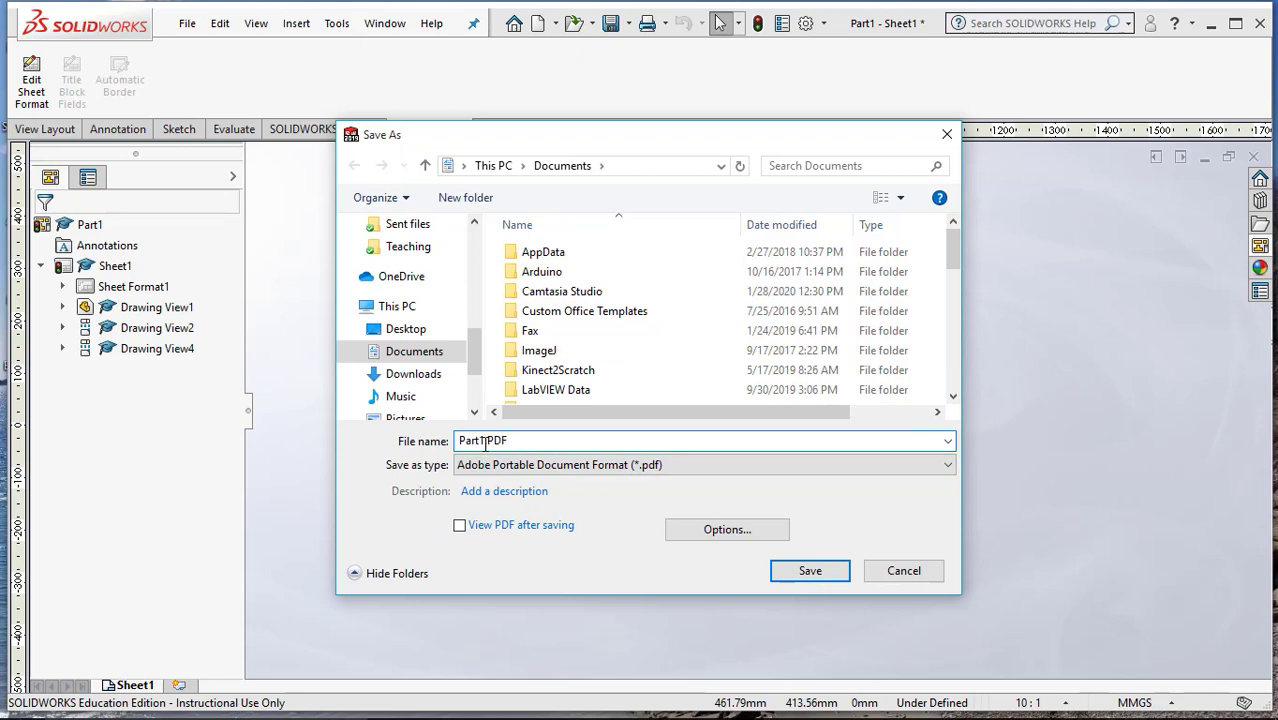
text(E)
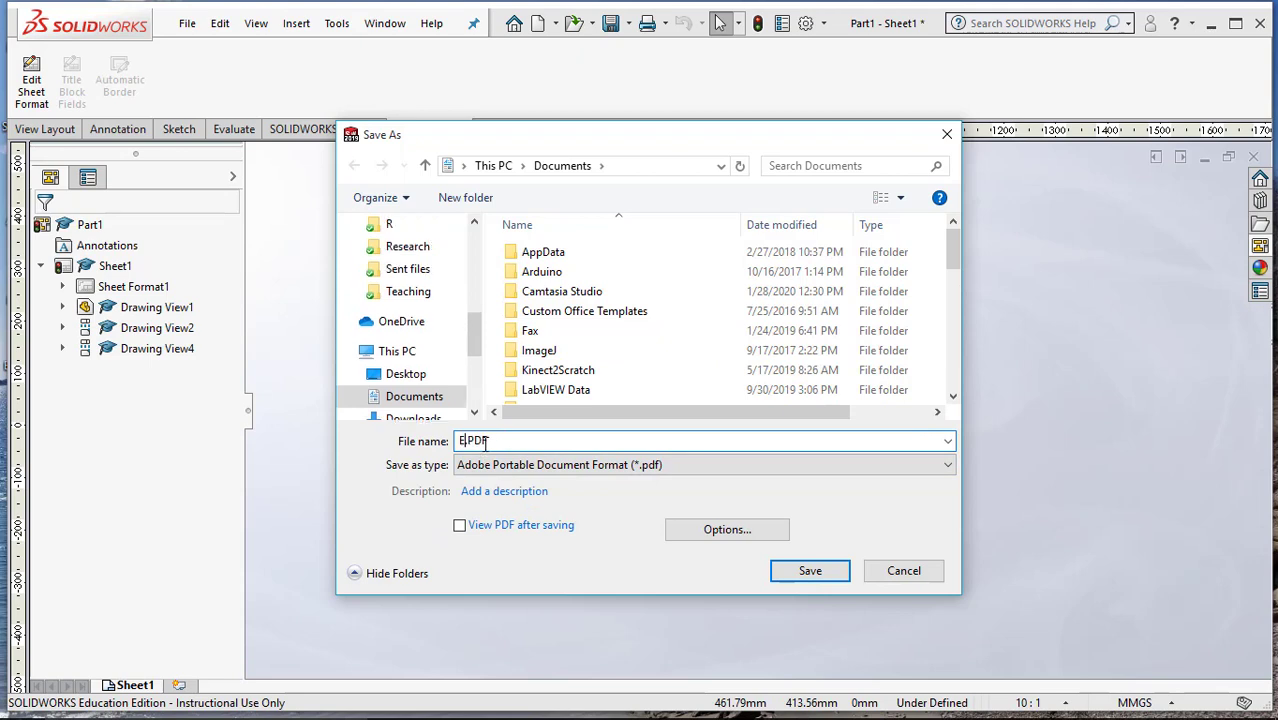
text(GR200_Part1)
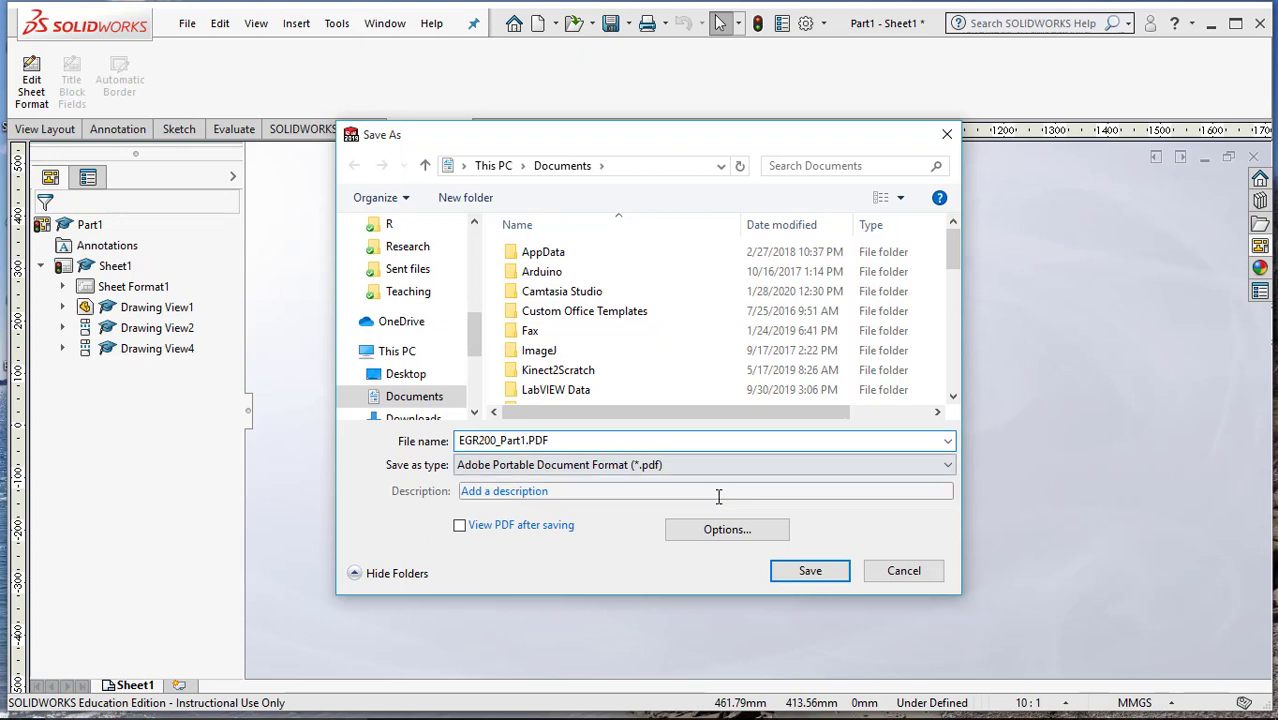